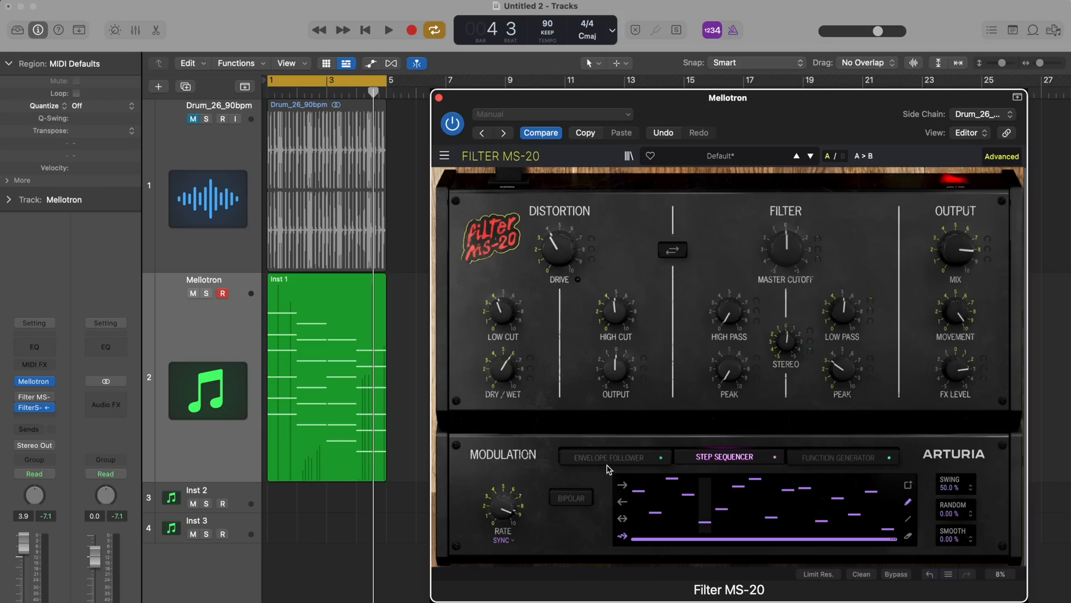
Examine the Envelope Follower, Step Sequencer and Function Generator modulation sources, along with the Master Cutoff's envelope follower amount
left_click(609, 456)
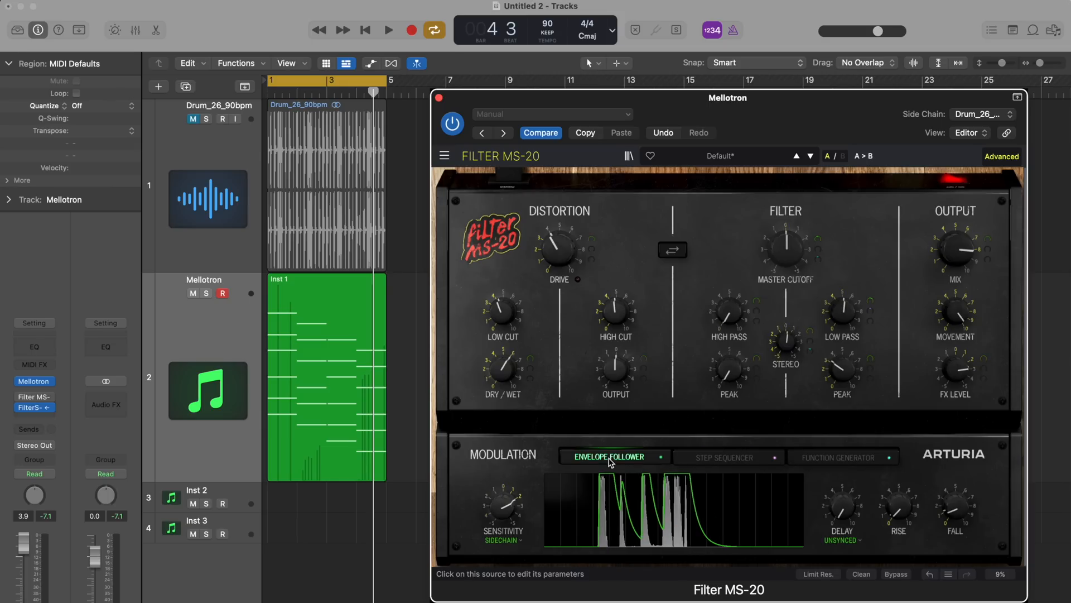
left_click(720, 457)
left_click(845, 457)
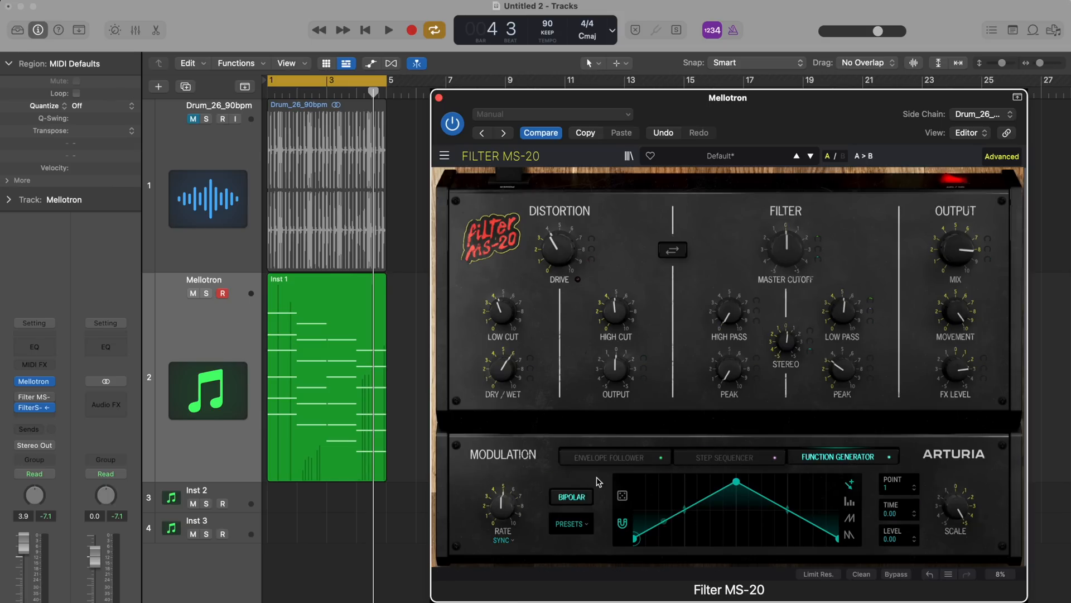
left_click(610, 458)
left_click(719, 457)
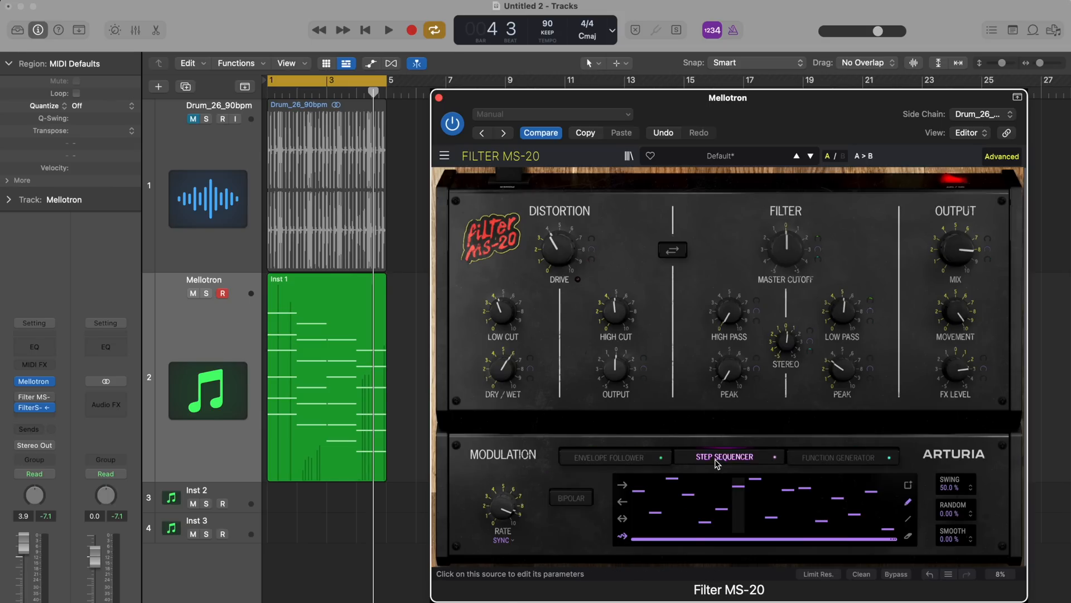
left_click(845, 456)
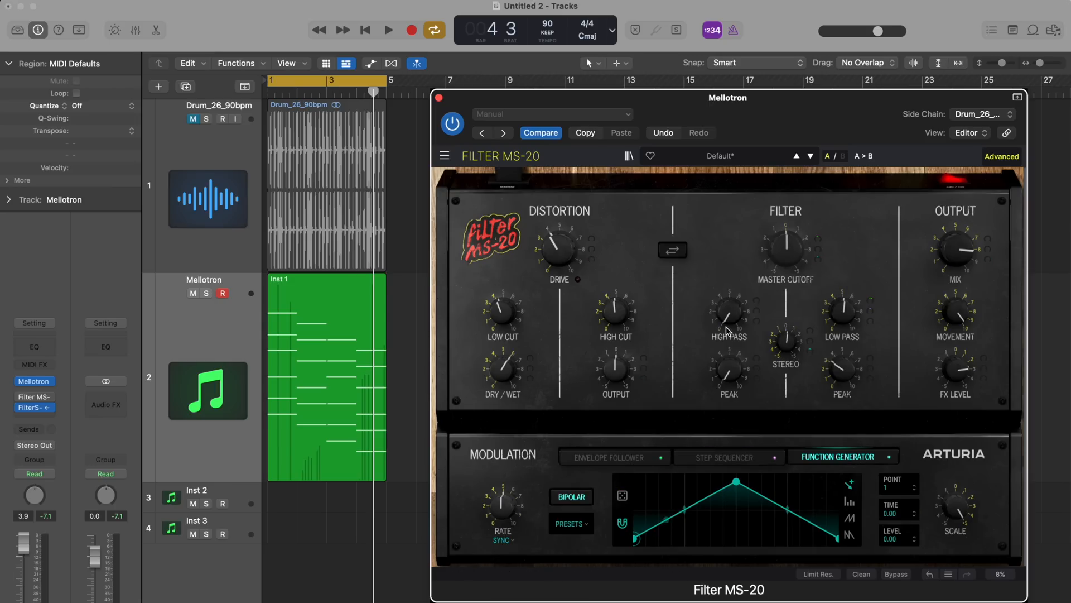
left_click(818, 241)
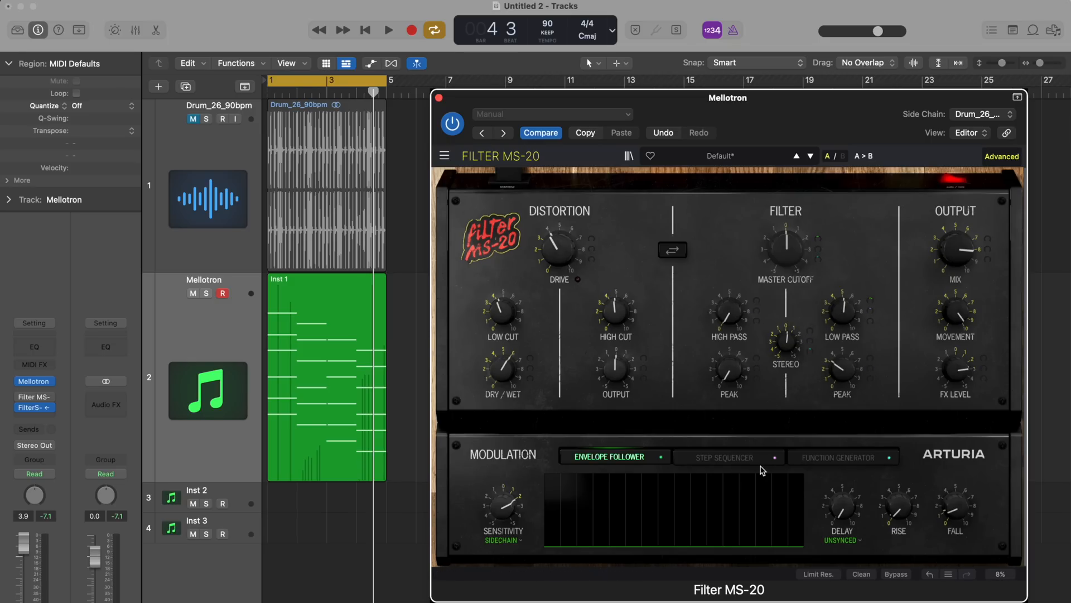
left_click(731, 458)
left_click(851, 458)
left_click(614, 459)
Swap the distortion and filter order and swap it back, and disable resonance limiting, accepting the resonance warning
left_click(675, 252)
left_click(676, 253)
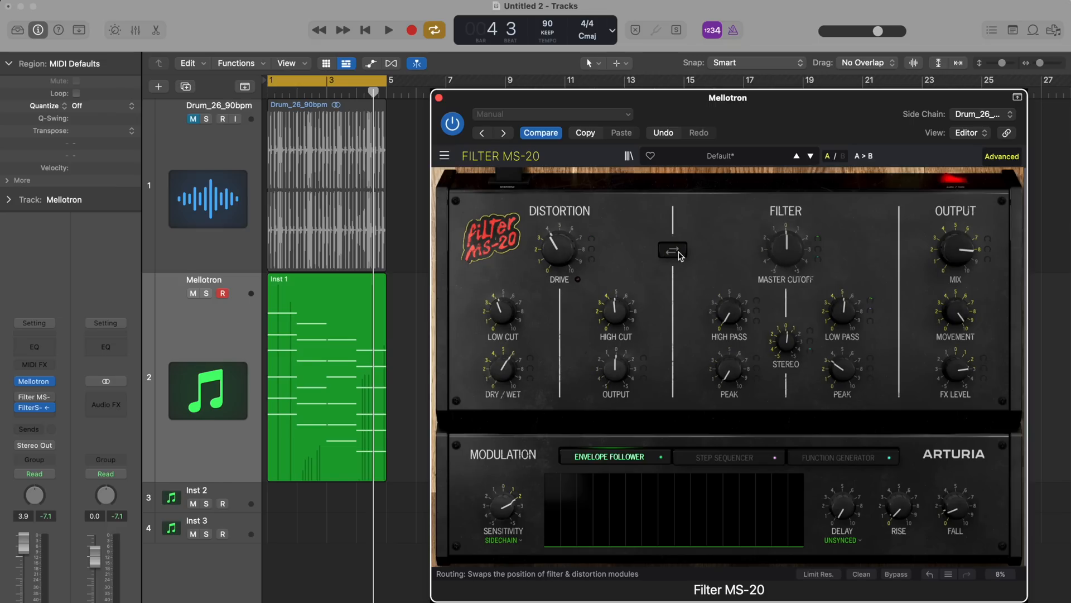
left_click(818, 574)
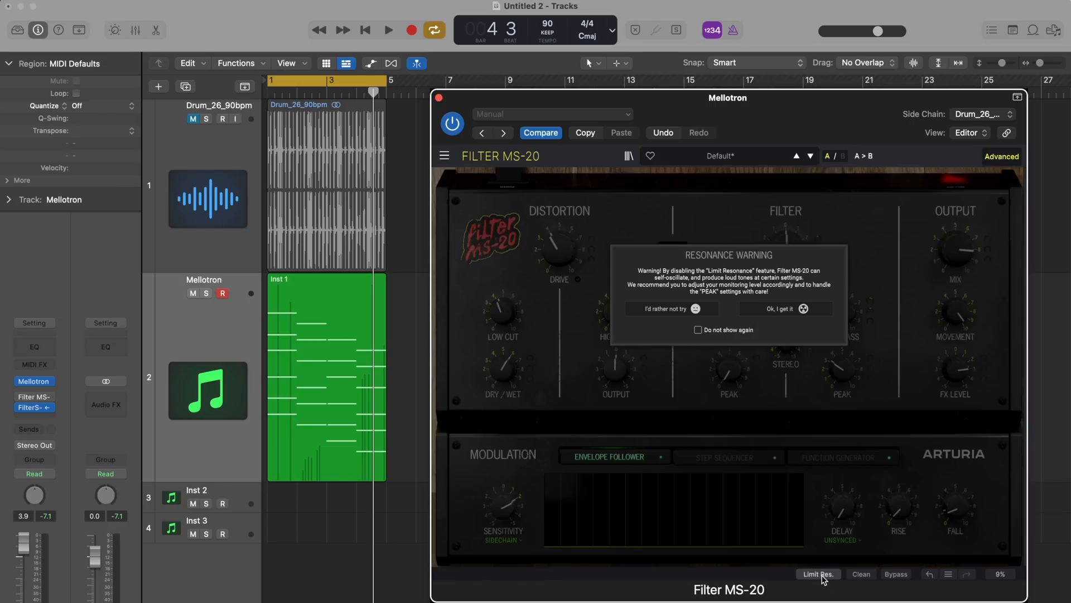
left_click(803, 314)
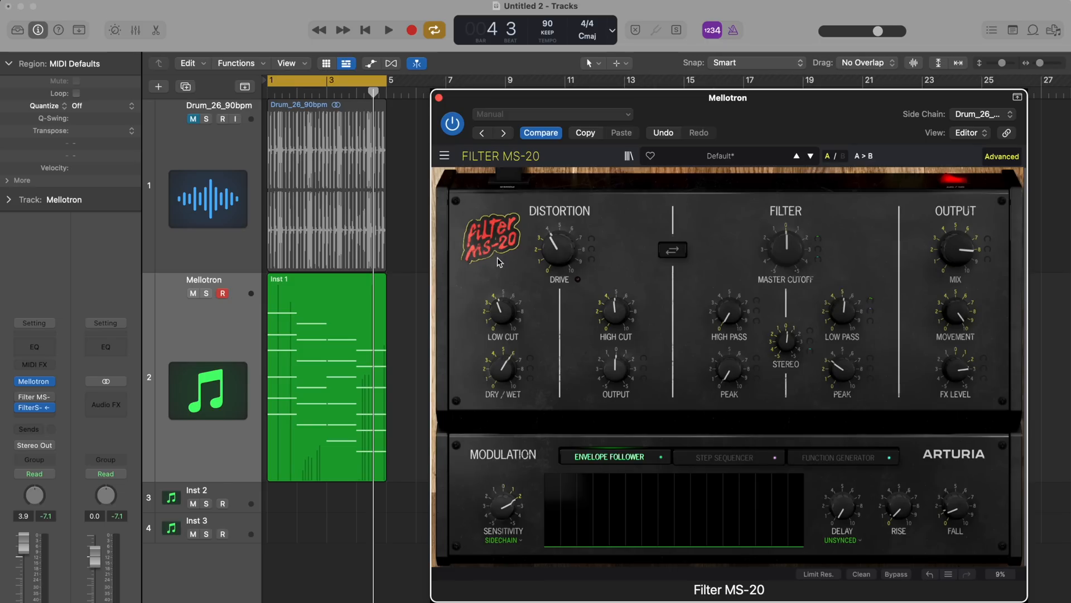
Bypass the Filter MS-20 and play the loop to hear the unprocessed Mellotron V sound, closing the instrument window when done
left_click(35, 383)
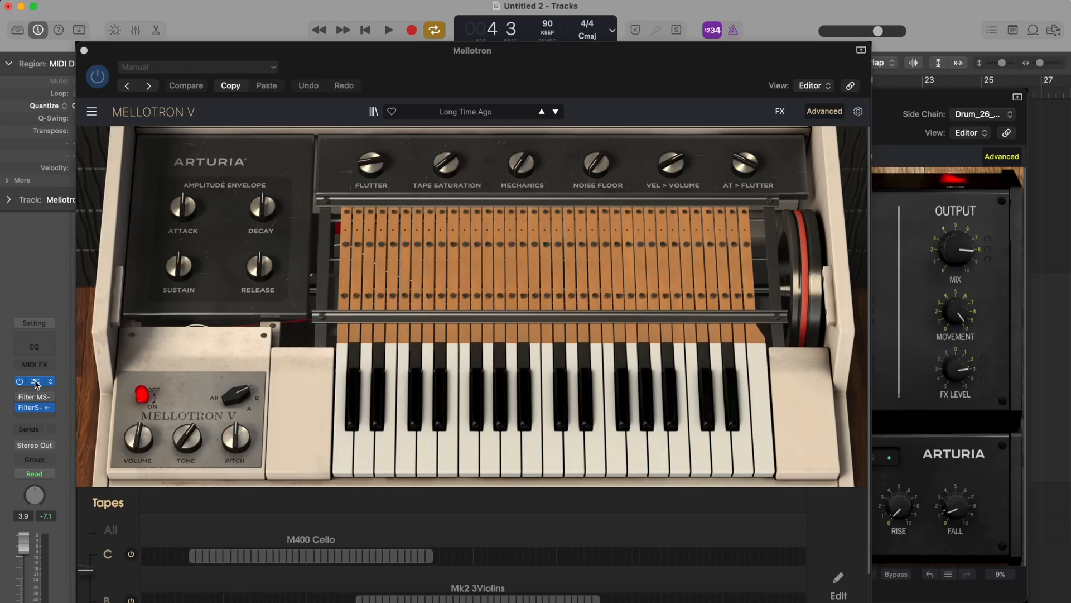
key("space")
key("space")
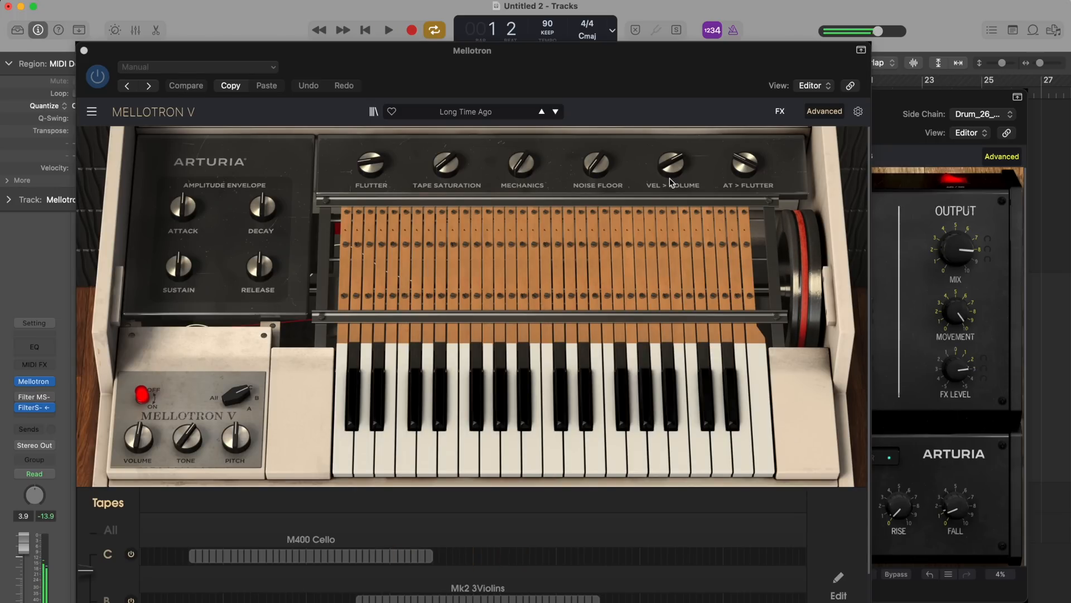
left_click(899, 111)
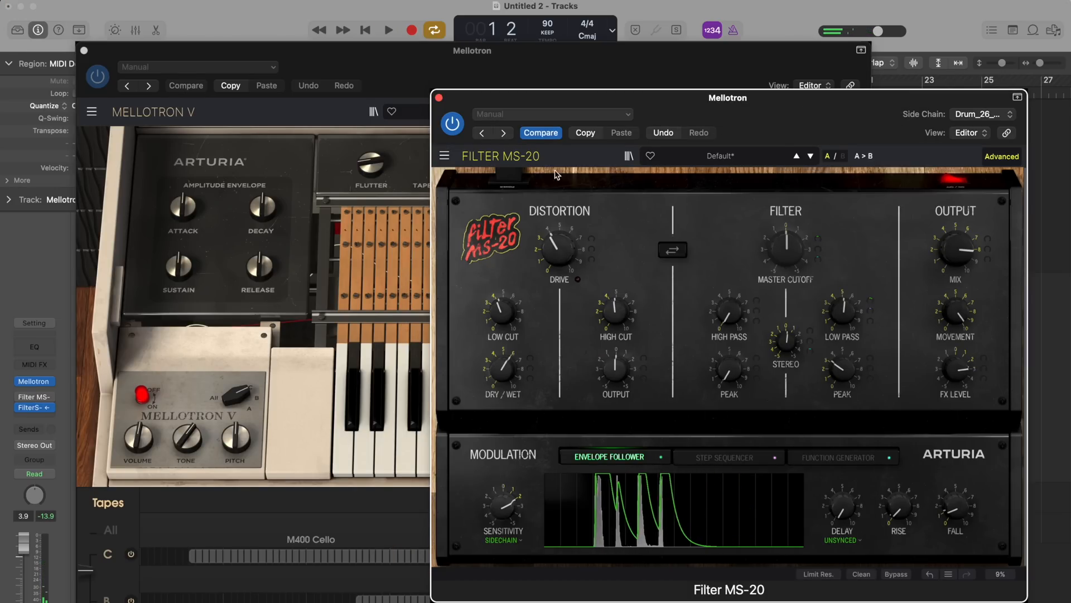
left_click(453, 118)
left_click(519, 77)
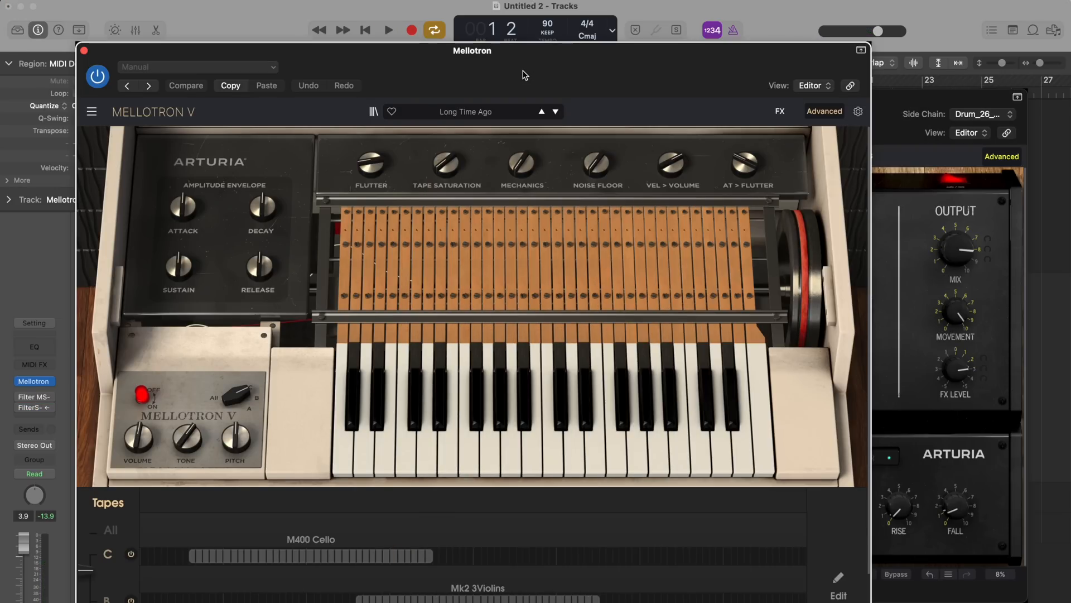
key("space")
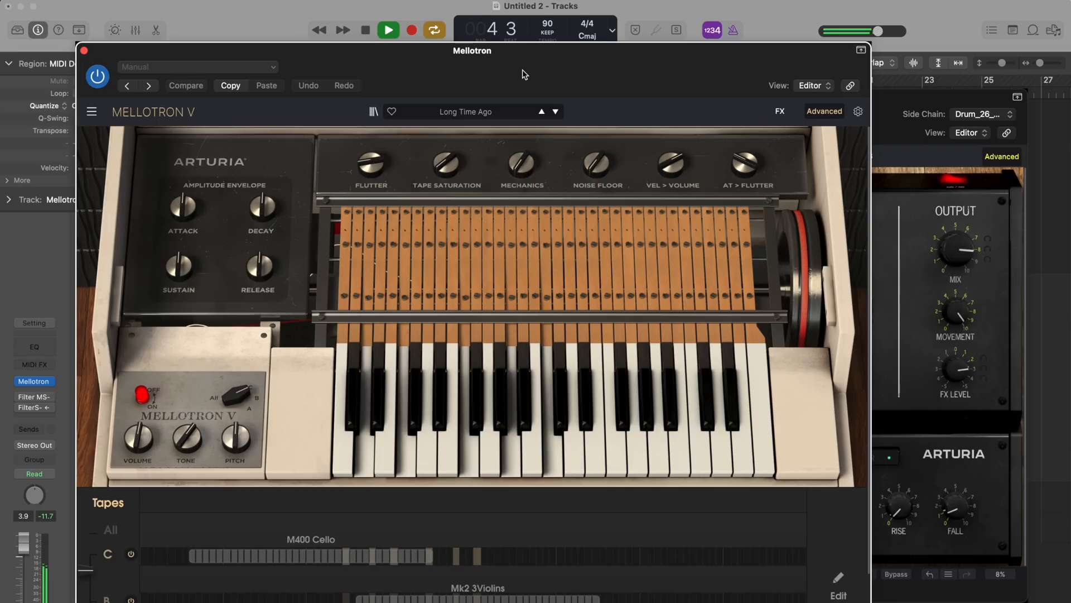
key("space")
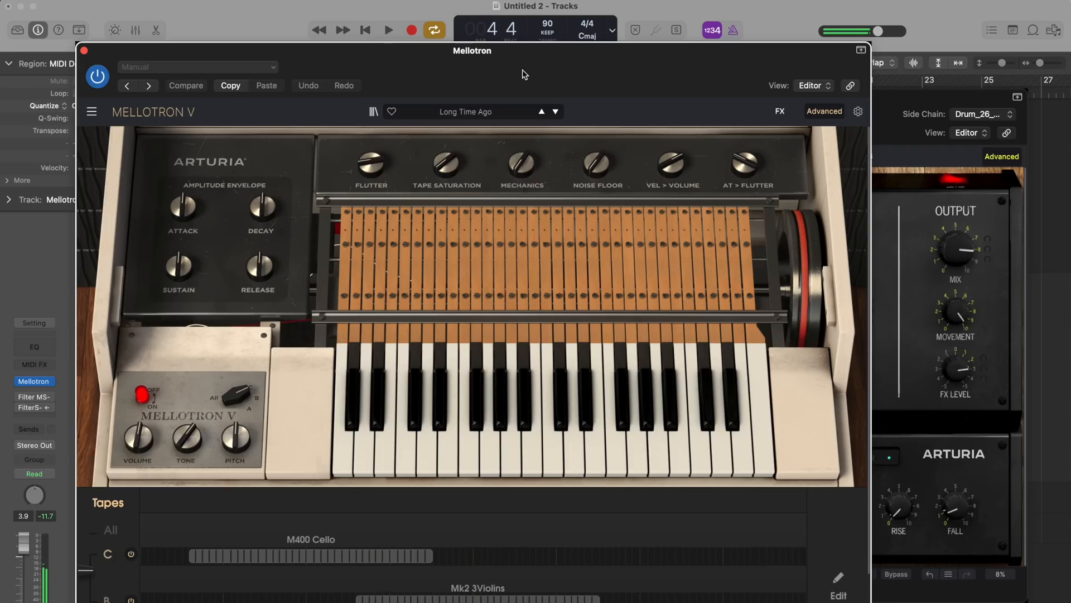
left_click(83, 50)
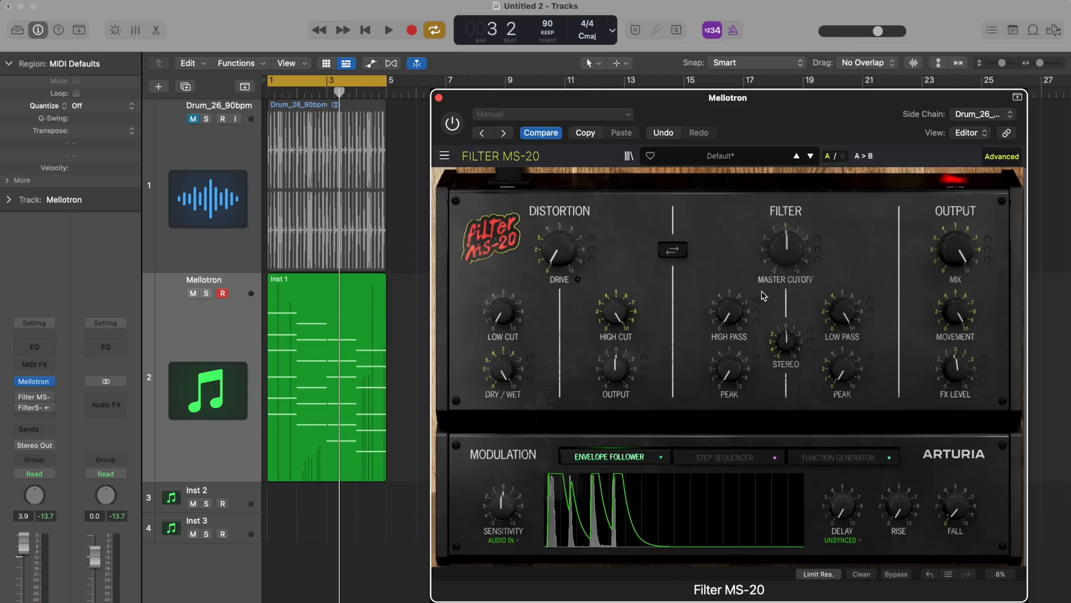
Re-enable the Filter MS-20 on the Mellotron track and, during playback, sweep the low-pass cutoff with its peak raised to about 74 %
left_click(452, 123)
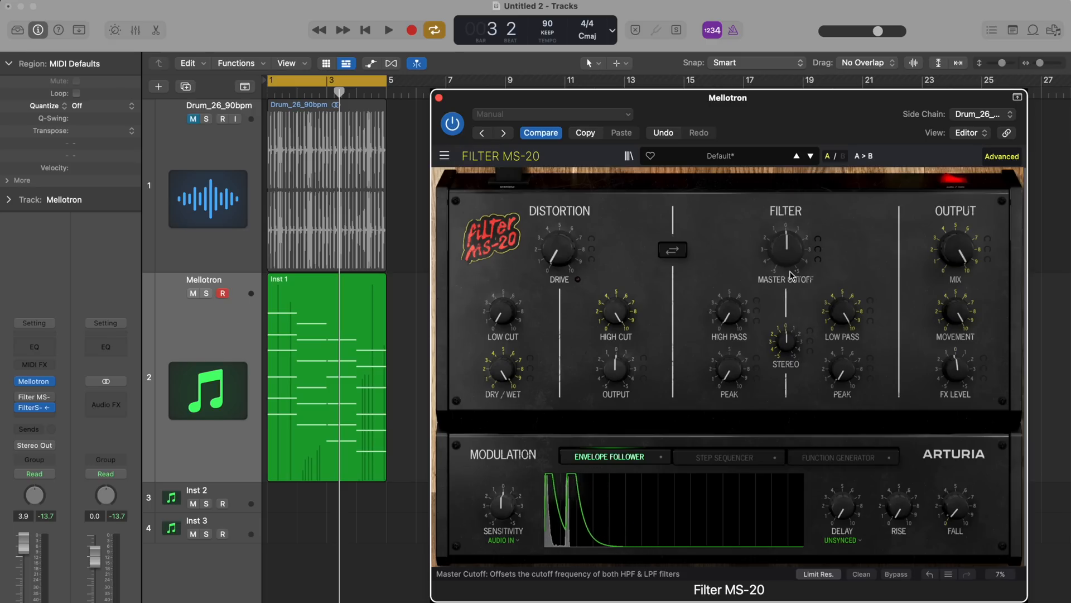
key("space")
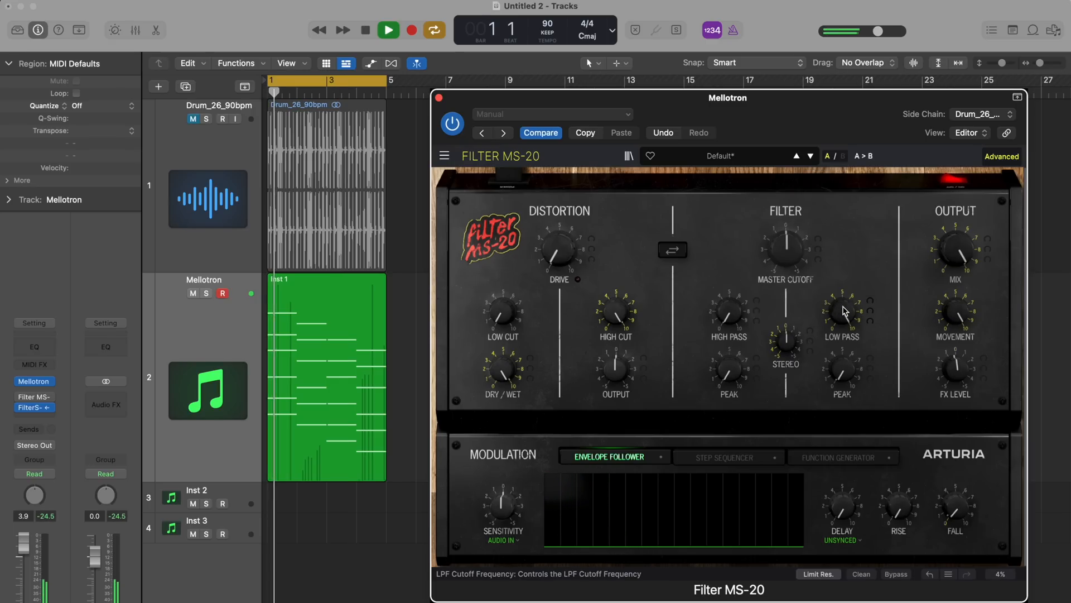
left_click_drag(843, 312, 845, 444)
left_click_drag(845, 372, 835, 259)
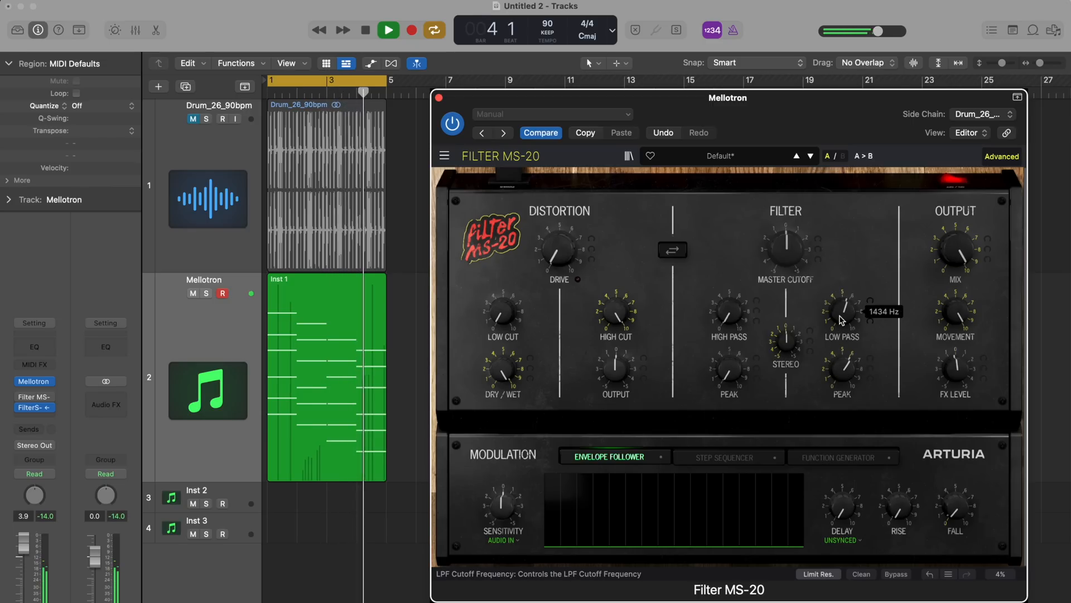
left_click_drag(842, 368, 843, 343)
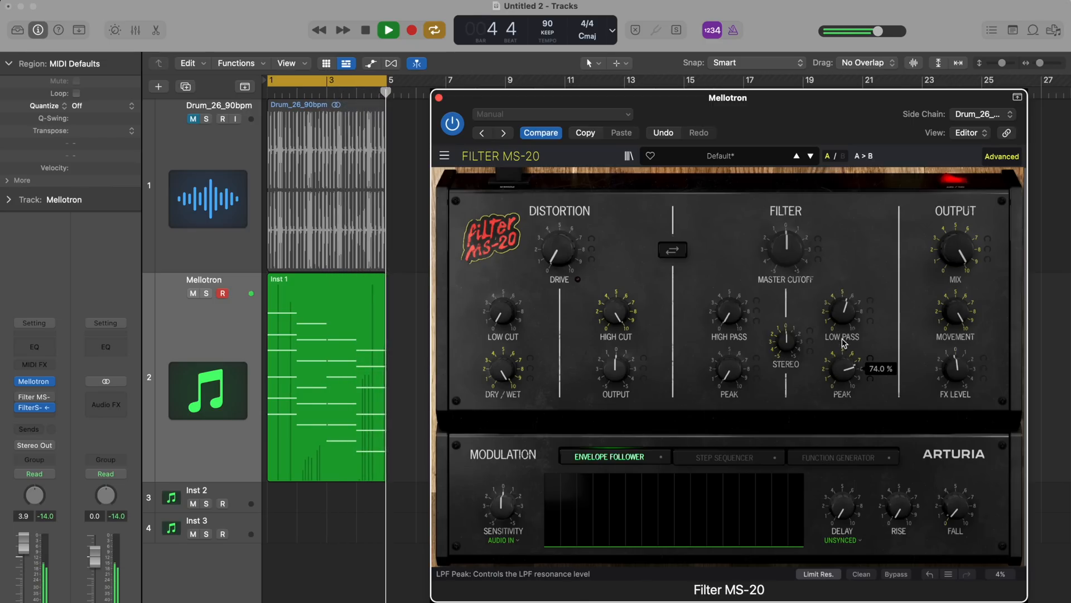
left_click_drag(840, 303, 839, 330)
key("space")
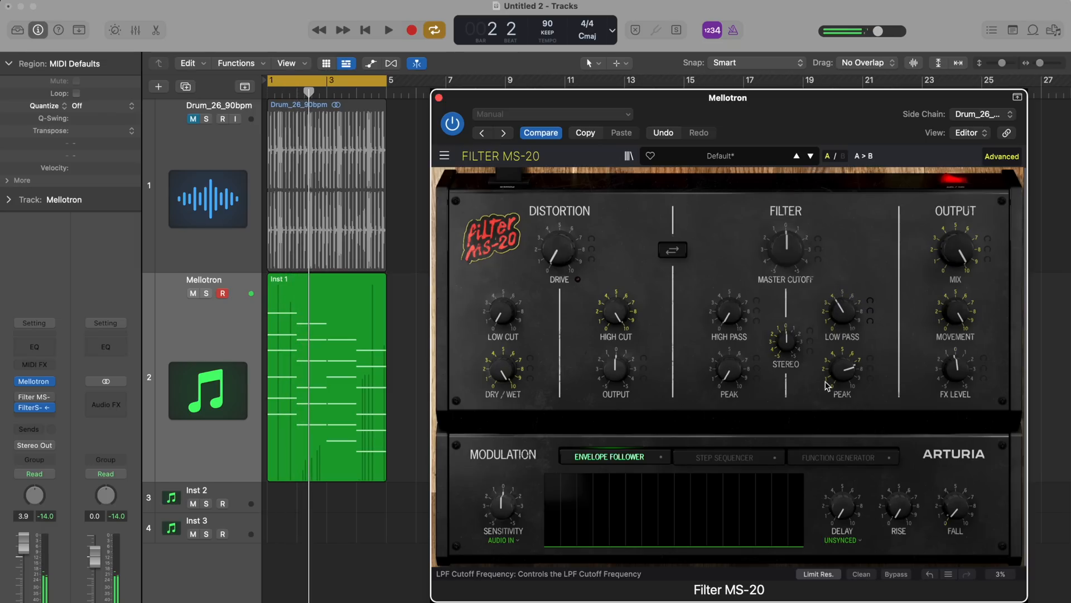
Disable resonance limiting, accept the warning, and adjust the low-pass peak around 75 %
left_click(822, 575)
left_click(805, 308)
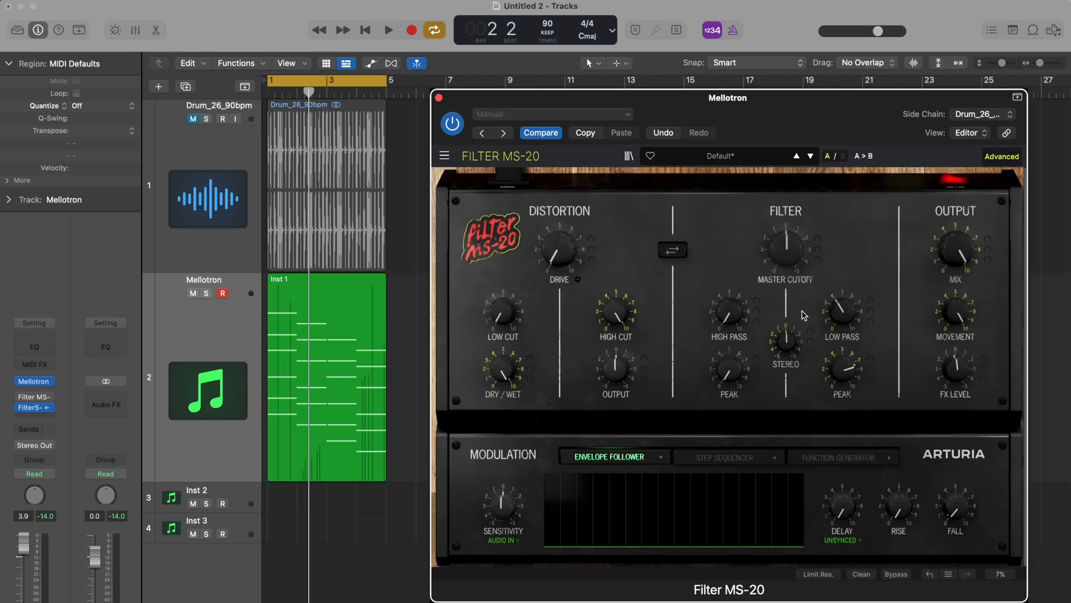
left_click_drag(848, 360, 840, 385)
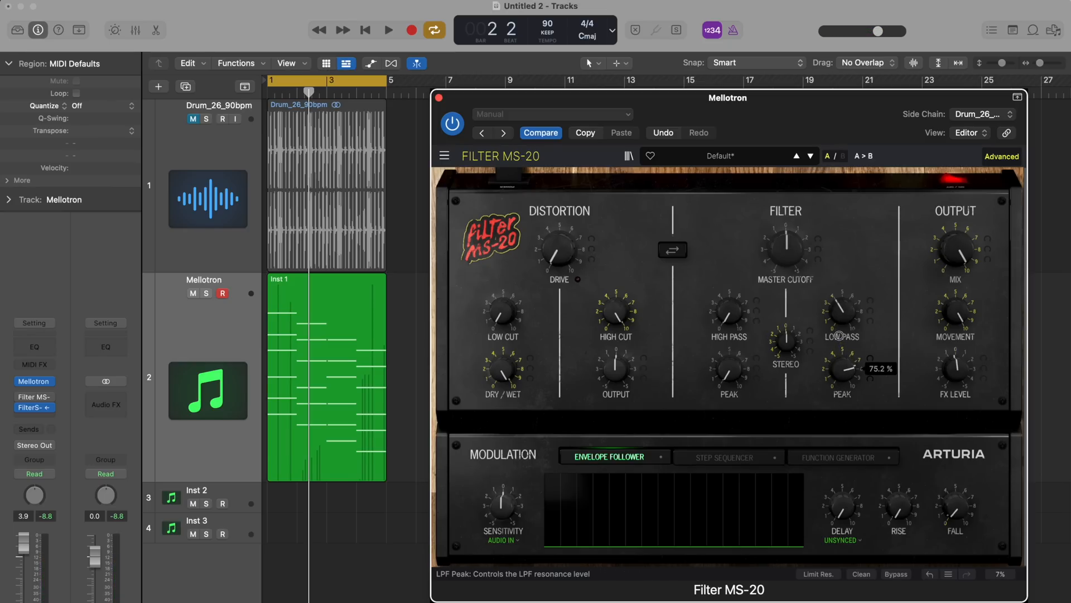
left_click_drag(838, 336, 836, 347)
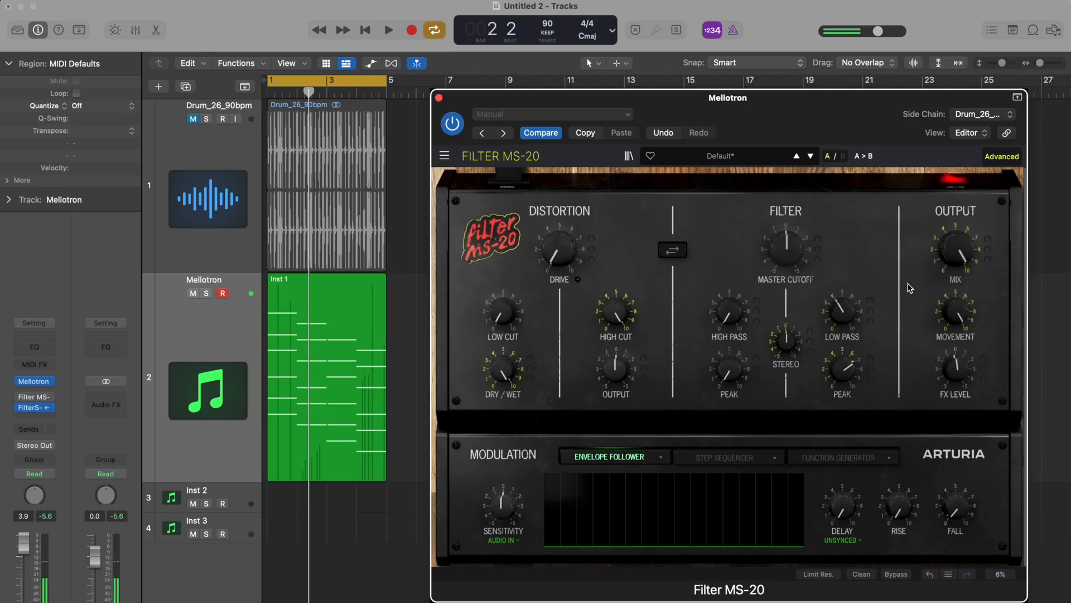
Lower the output Mix and retune the low-pass filter to a higher cutoff with a reduced peak
left_click_drag(956, 250, 947, 351)
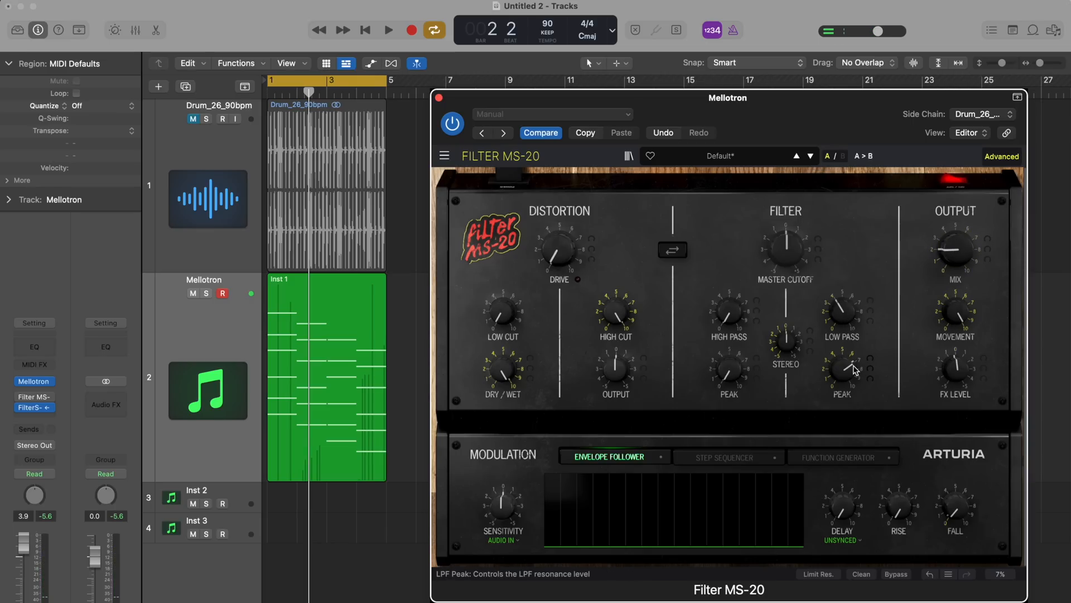
left_click_drag(852, 320, 839, 300)
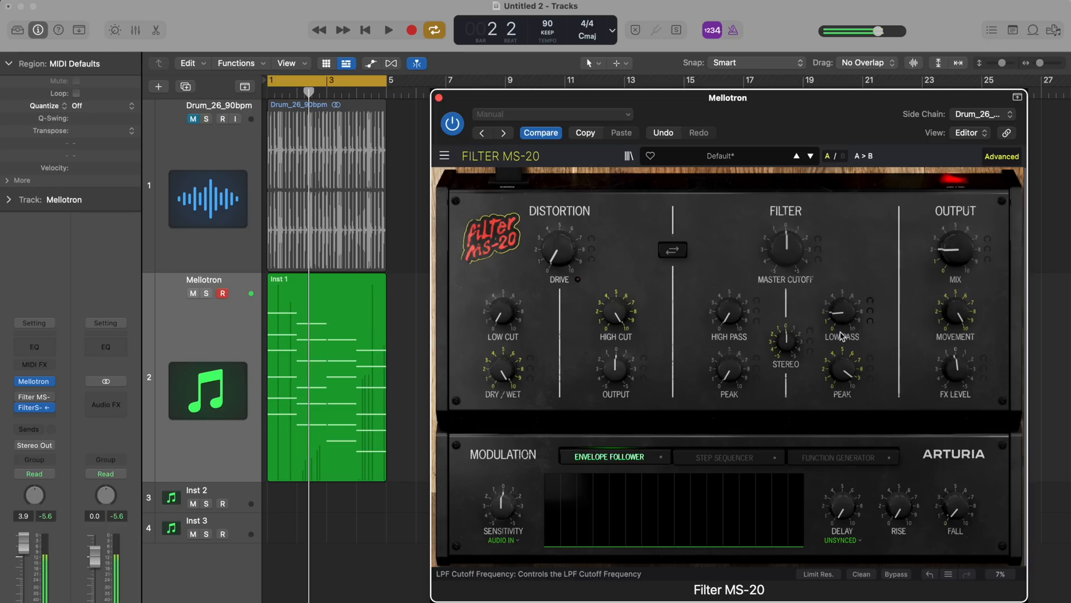
left_click_drag(840, 375, 839, 449)
left_click_drag(842, 314, 836, 250)
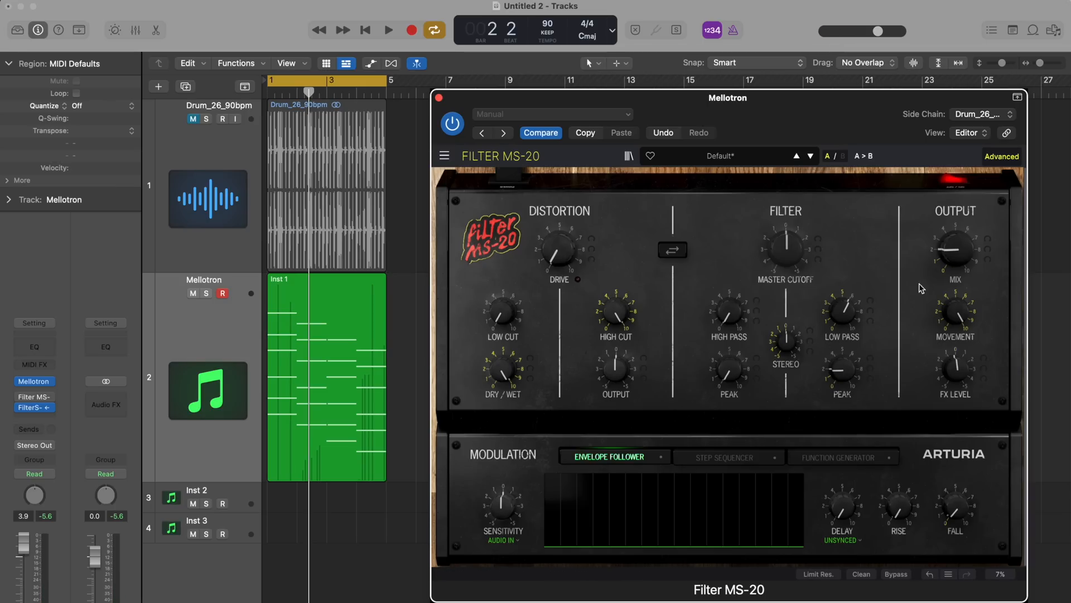
Raise the high-pass filter's cutoff and its peak while playback is stopped
mouse_move(725, 316)
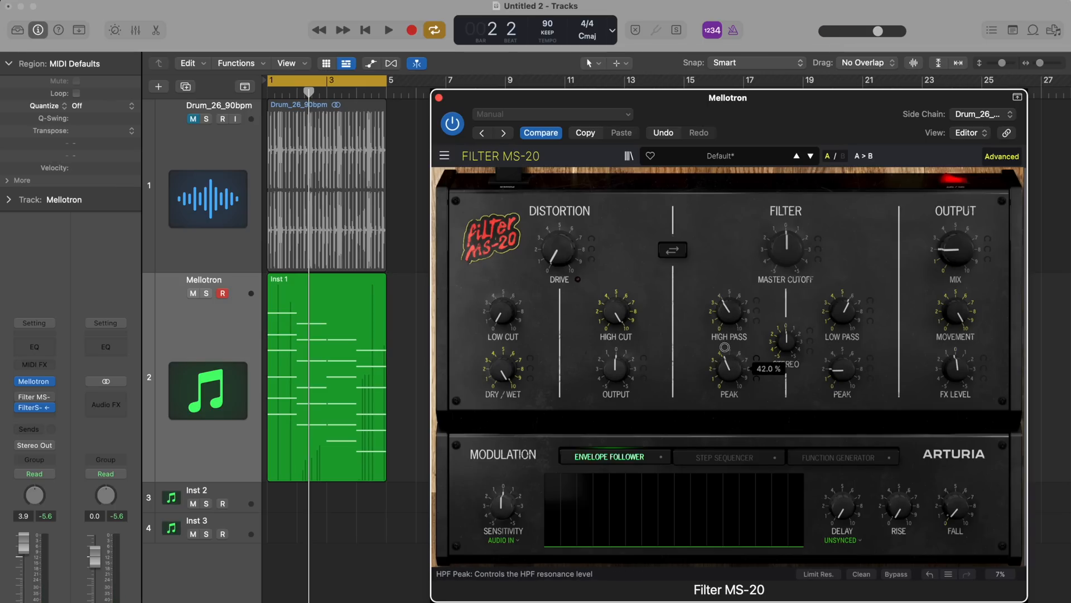
left_click_drag(725, 330, 698, 292)
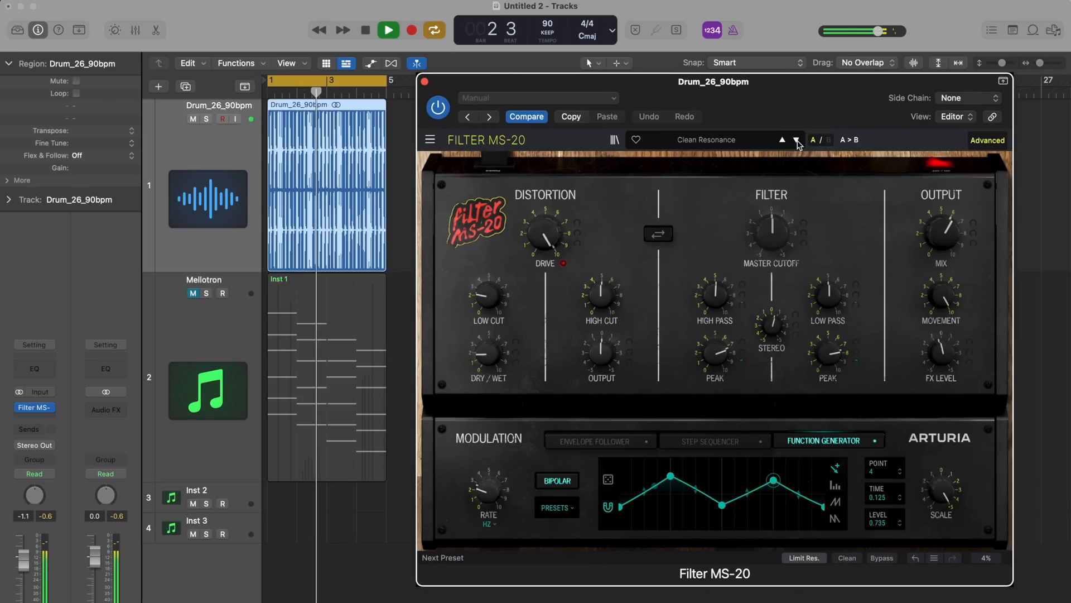
Load the Drum Add 50 Hz preset in the Filter MS-20 on the Drum_26_90bpm track
left_click(796, 141)
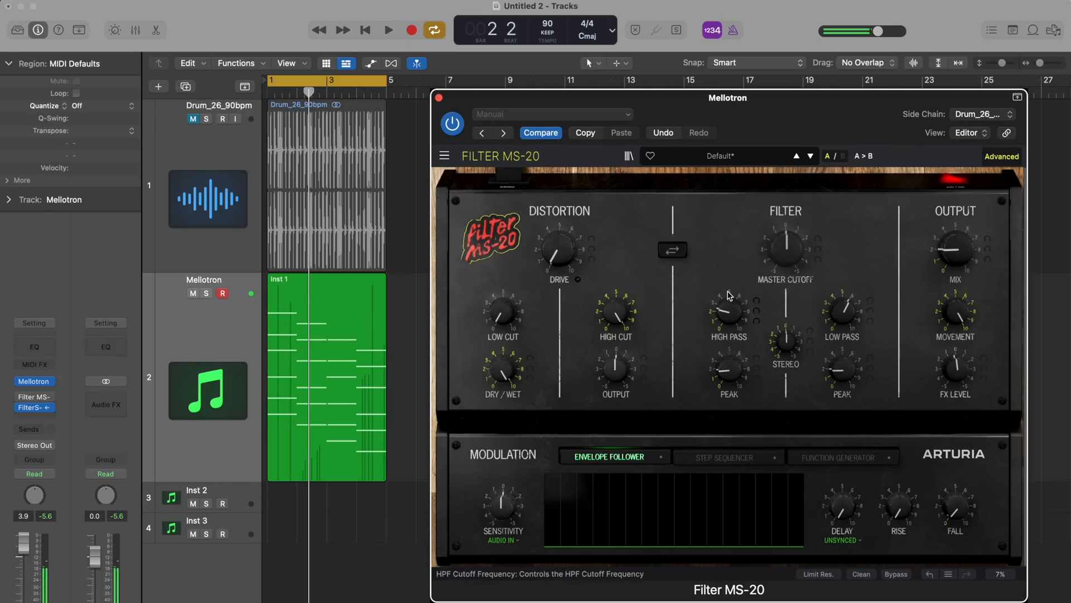
Play the Mellotron loop, raise the high-pass peak further and set the high-pass cutoff to about 212 Hz
mouse_move(726, 314)
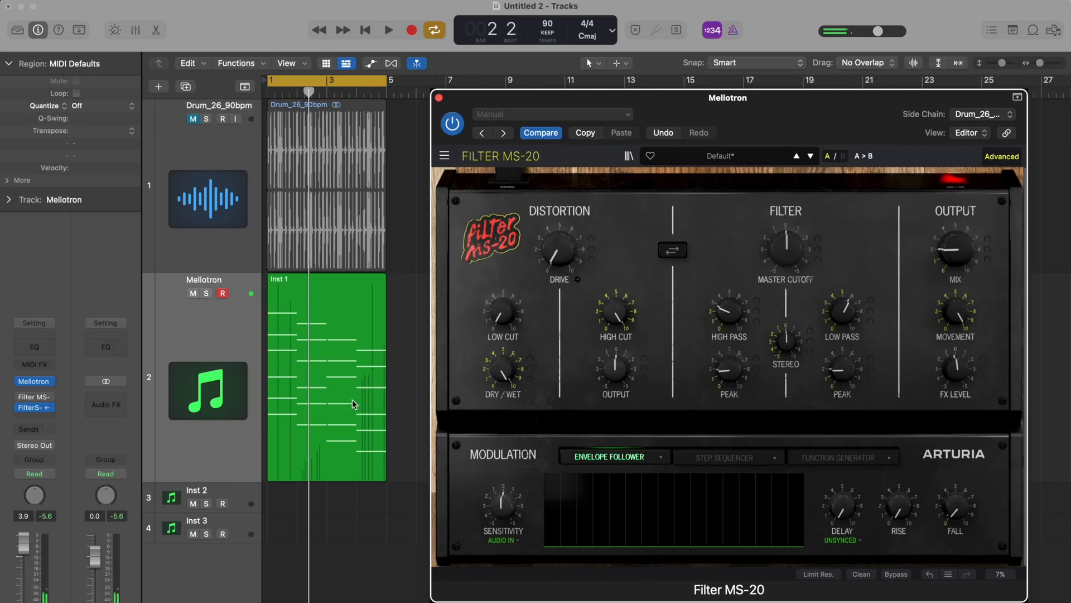
key("space")
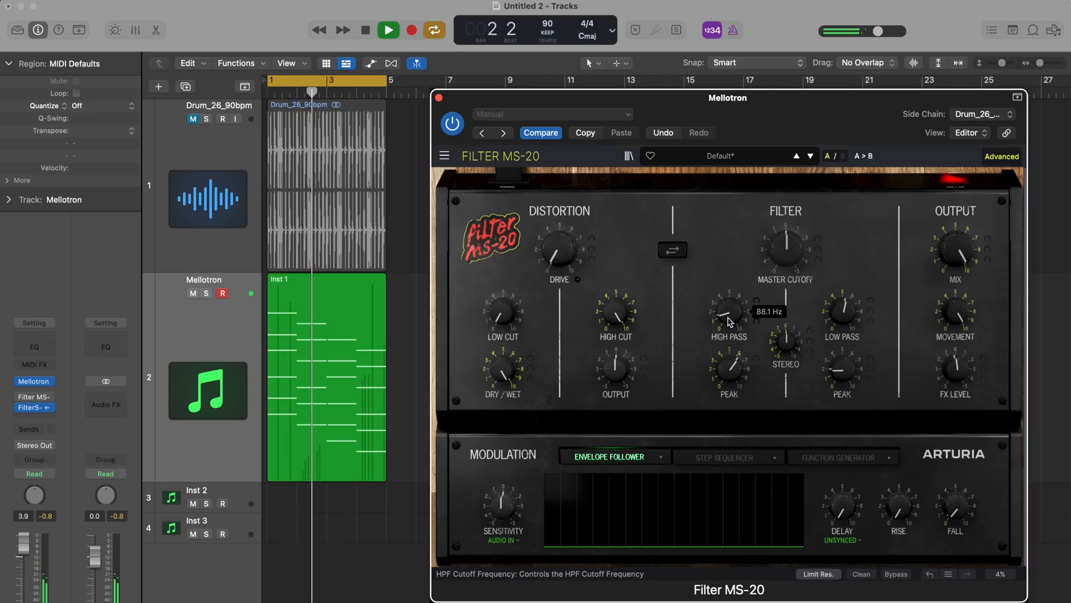
left_click_drag(727, 357, 721, 320)
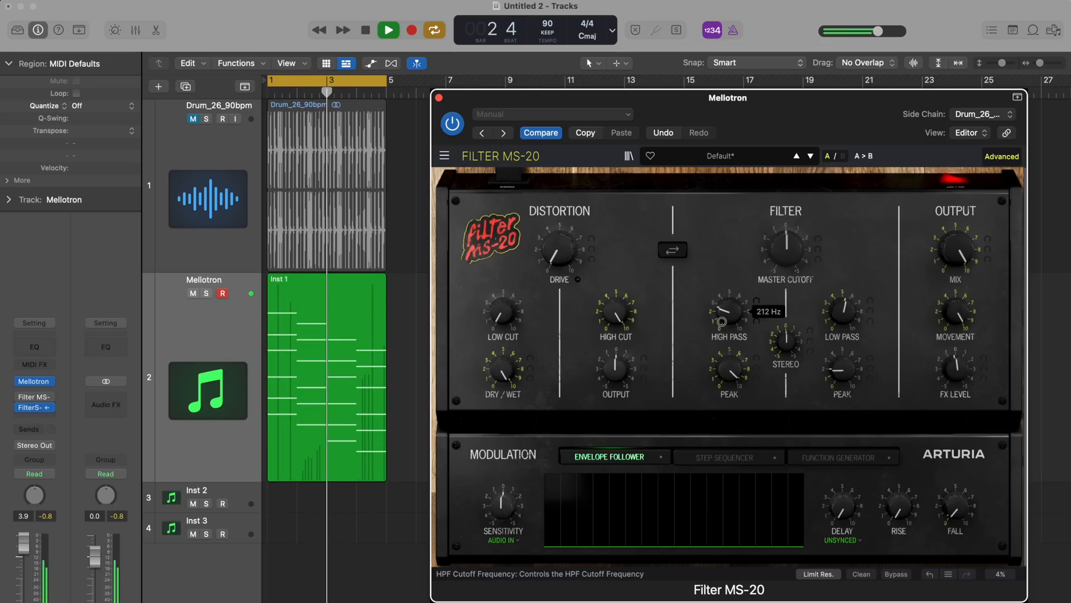
Sweep the low-pass cutoff up to about 2172 Hz and raise the low-pass peak, stopping playback when done
left_click_drag(844, 321, 844, 307)
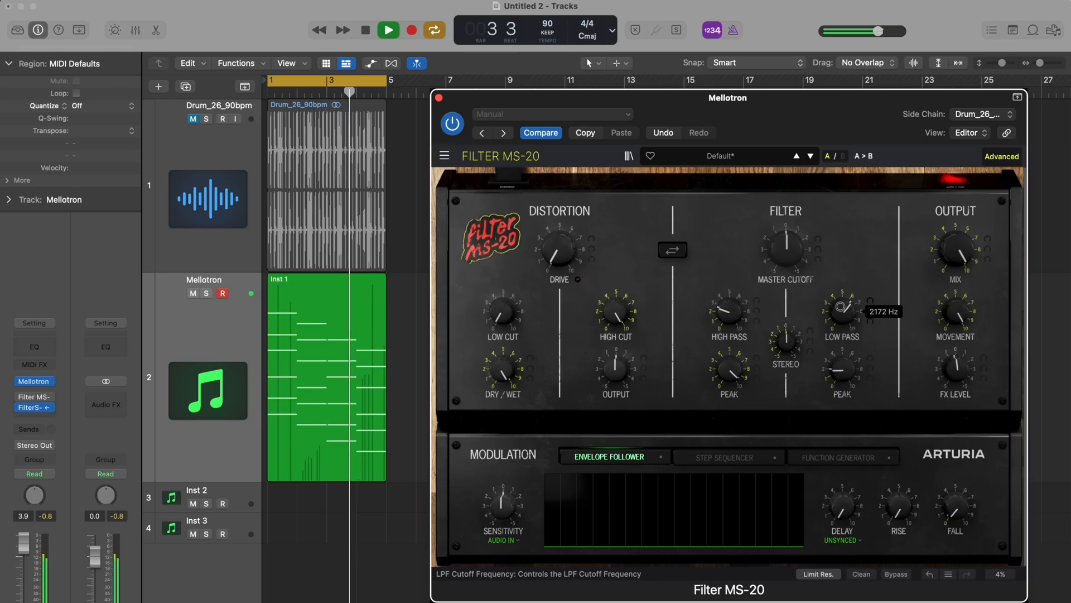
left_click_drag(842, 360, 843, 300)
left_click_drag(848, 361, 845, 318)
key("space")
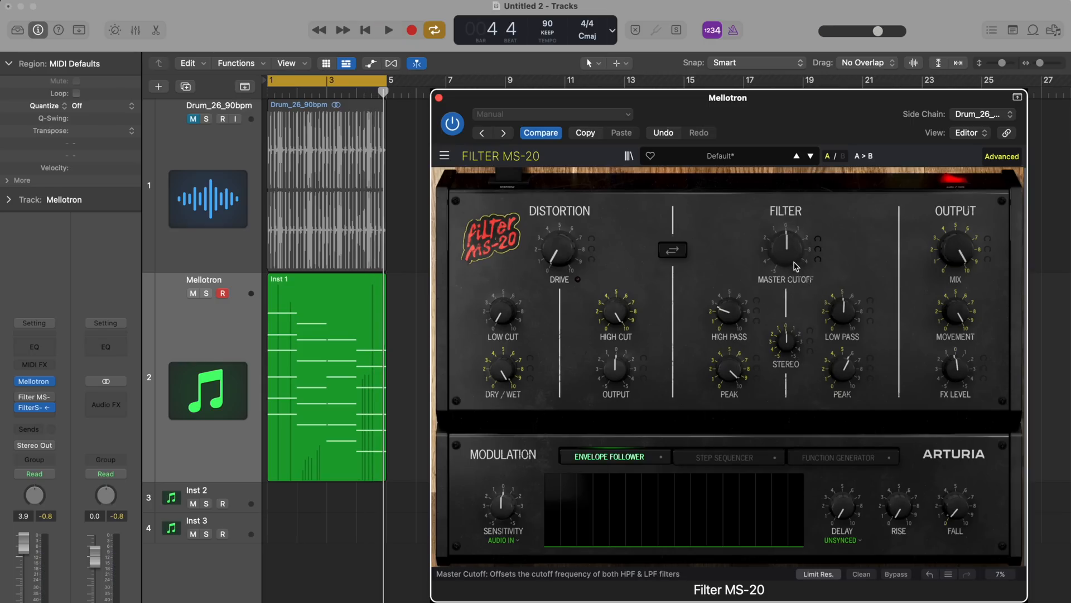
Play the loop while offsetting both filters with the Master Cutoff at about 2.4 %, and stop playback
key("space")
mouse_move(790, 252)
left_mouse_down()
mouse_move(786, 223)
mouse_move(792, 254)
left_mouse_up()
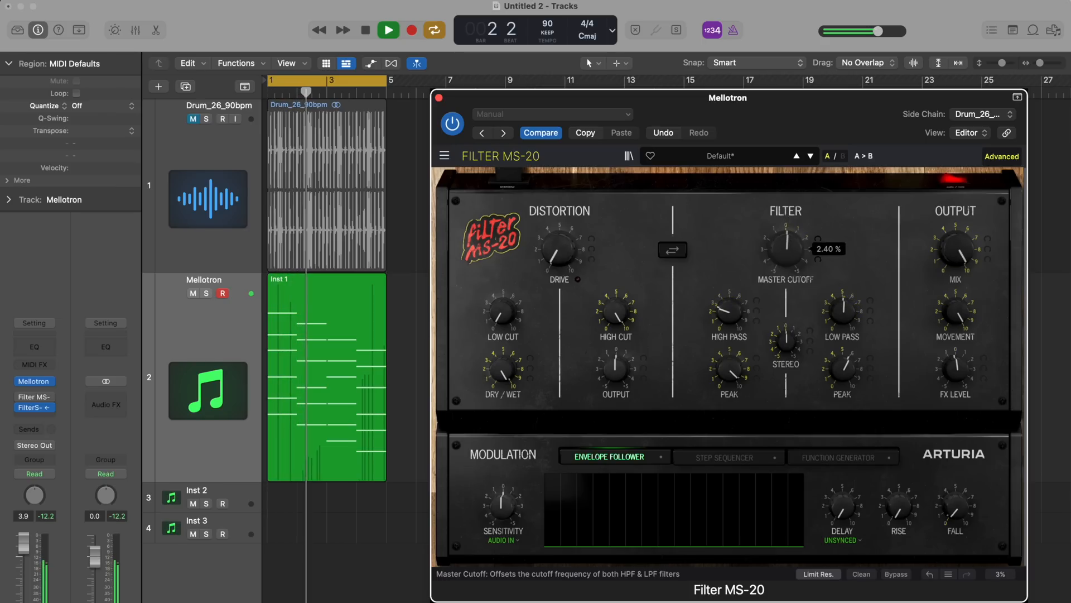
key("space")
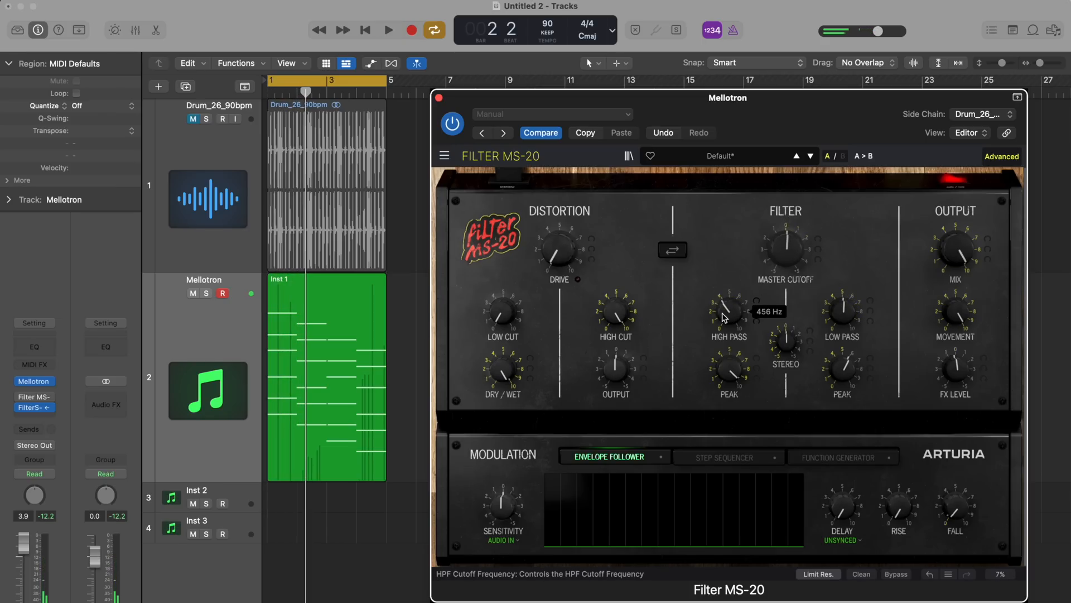
Play the Mellotron loop while sweeping the Master Cutoff up to about 15.2 % and back to centre, and stop playback
key("space")
mouse_move(786, 252)
left_mouse_down()
mouse_move(782, 269)
mouse_move(773, 218)
mouse_move(782, 265)
mouse_move(779, 235)
left_mouse_up()
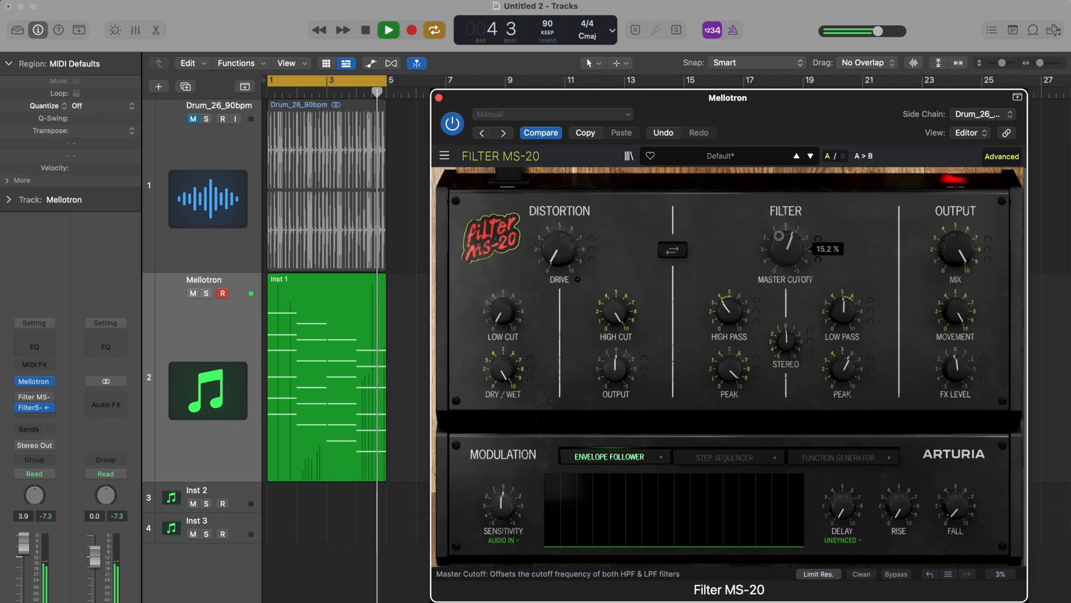
key("space")
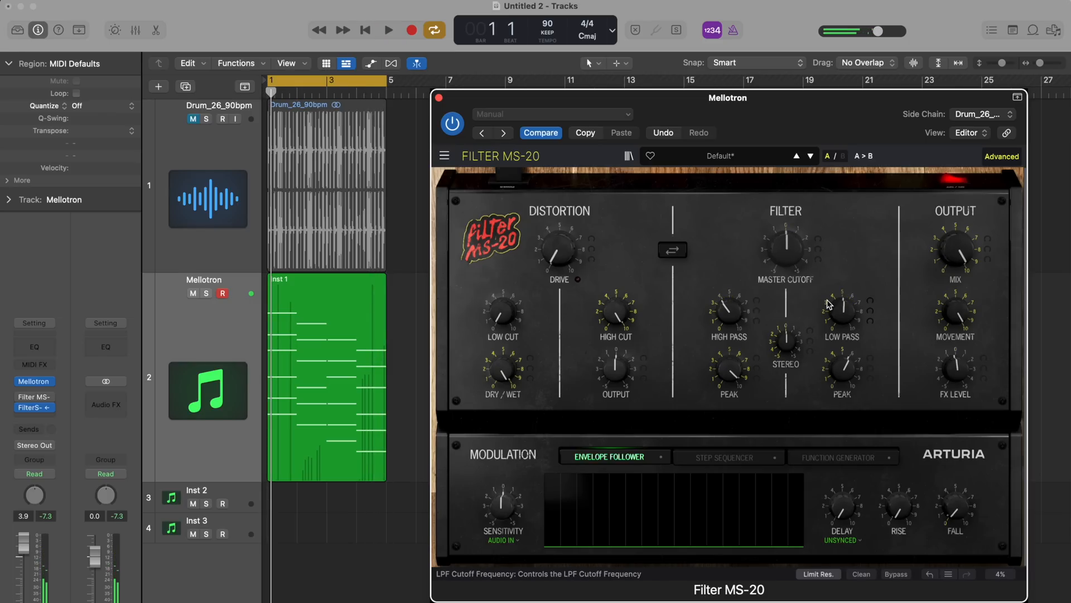
Set the Function Generator to bipolar, apply it to the Master Cutoff at about 18.0 %, and stop playback
left_click(839, 457)
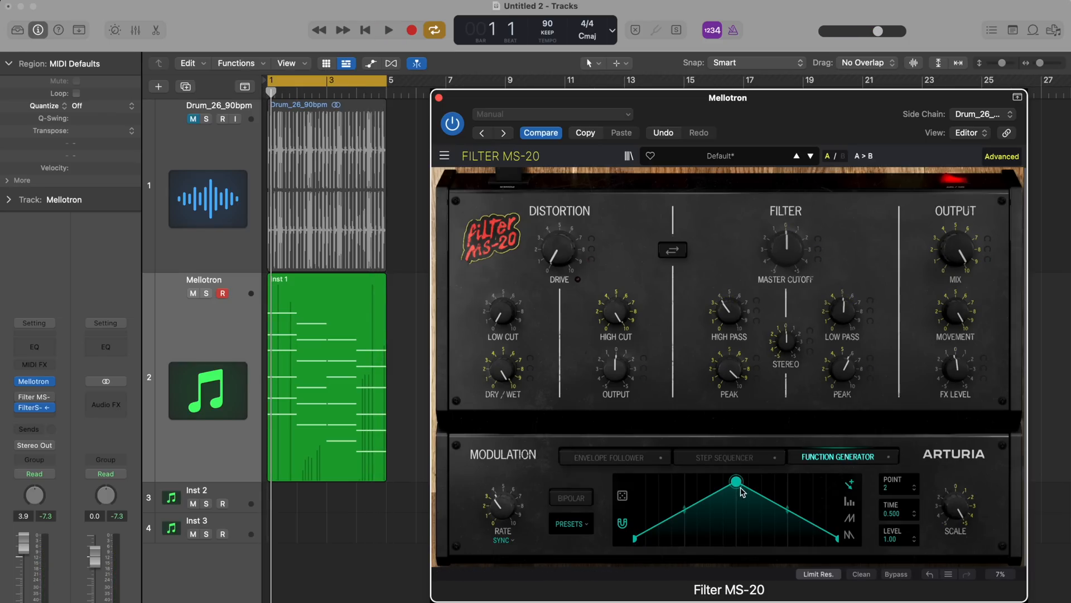
left_click(574, 497)
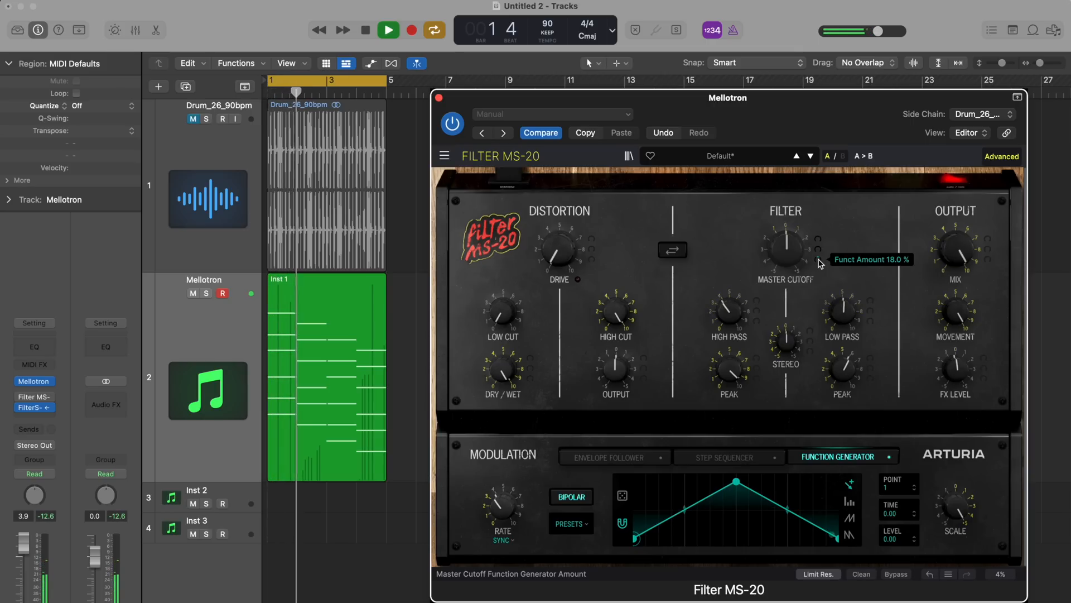
key("space")
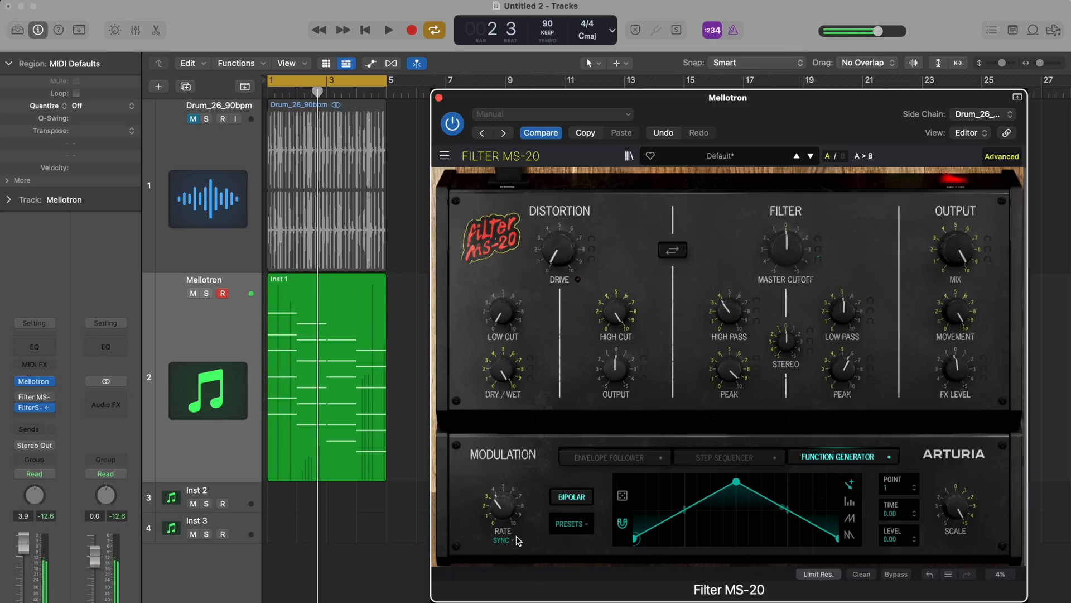
Keep the Function Generator rate type at Sync and adjust its rate during playback, trying 1/2 before settling on a lower setting
left_click(513, 541)
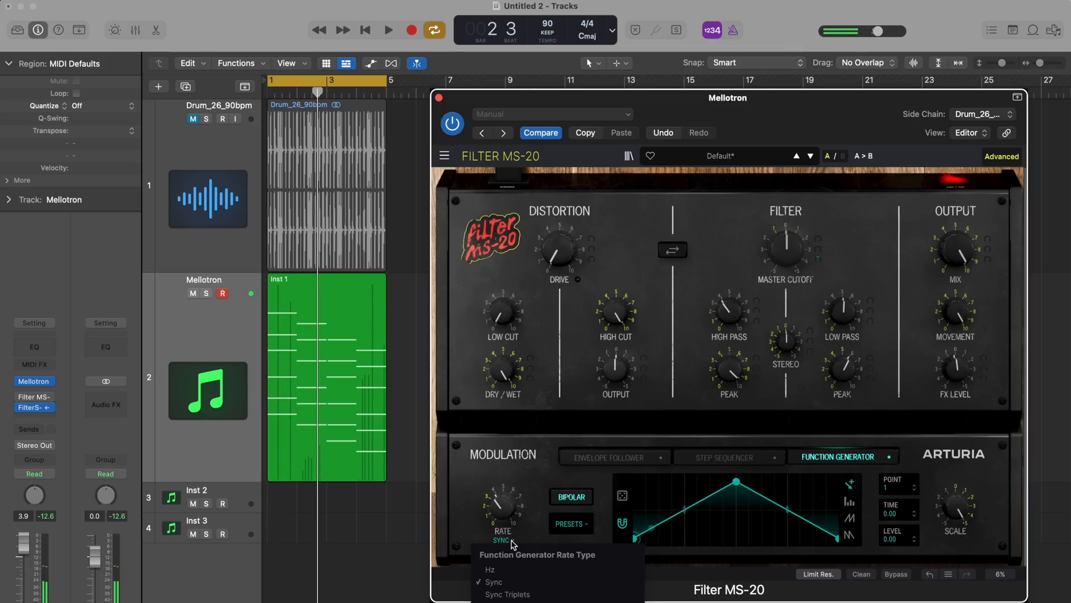
left_click(500, 508)
key("space")
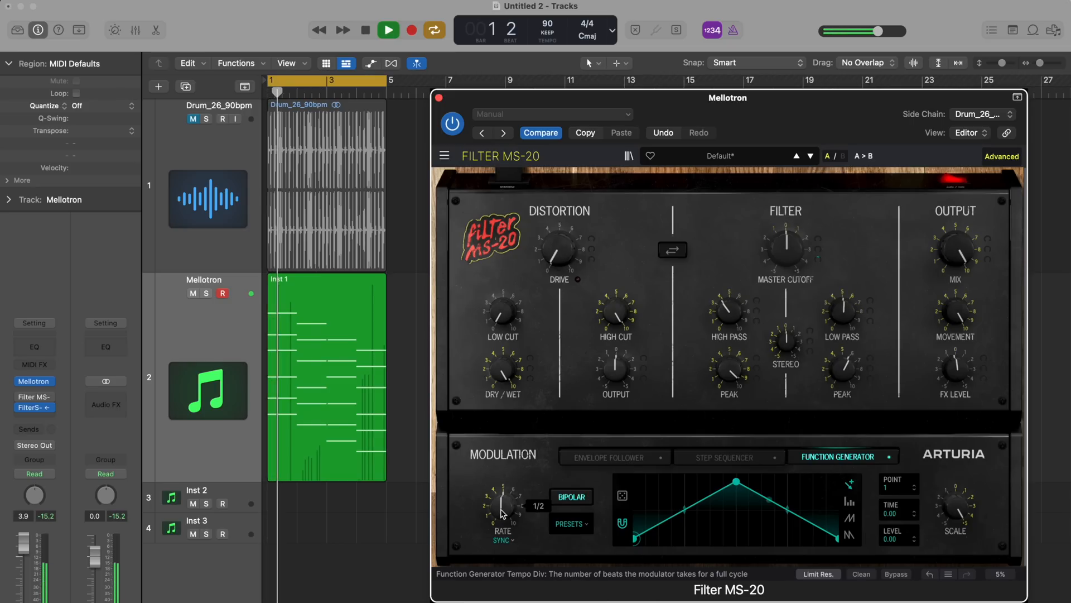
mouse_move(502, 513)
left_mouse_down()
mouse_move(498, 537)
mouse_move(503, 507)
left_mouse_up()
Lower the high-pass peak to about 62 %, reduce the low-pass peak and set the high-pass cutoff to about 573 Hz
mouse_move(726, 317)
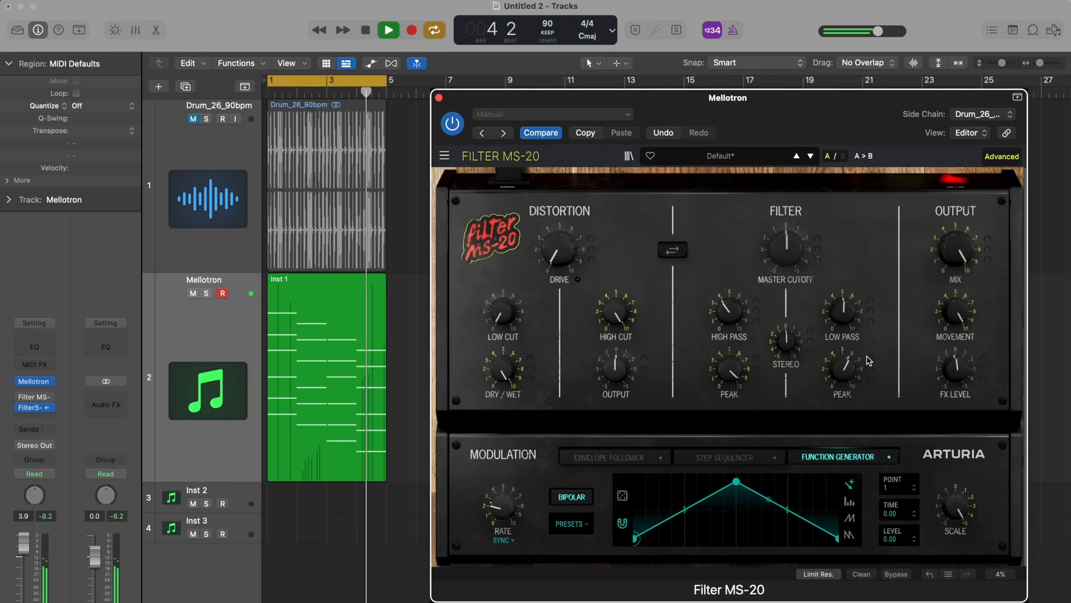
left_click_drag(726, 380, 726, 393)
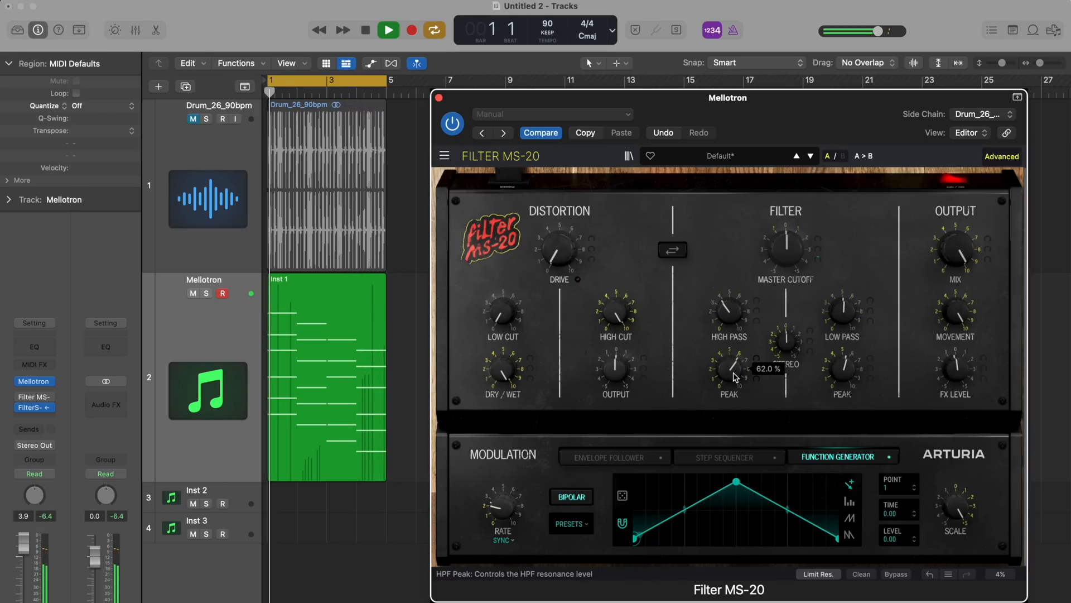
mouse_move(843, 376)
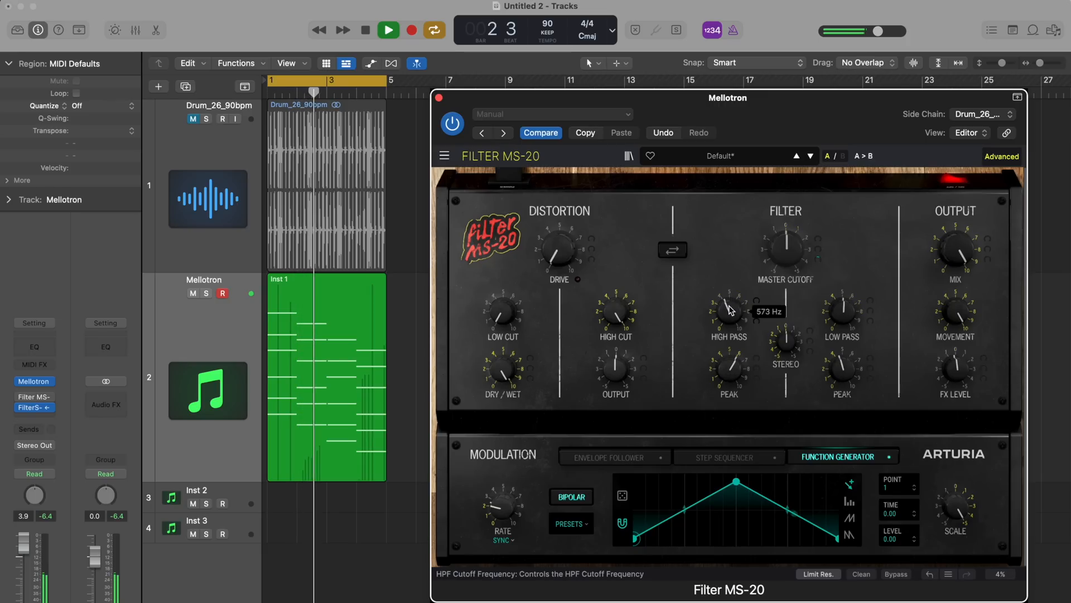
Sweep the Master Cutoff up to about 27.2 % and back down to about 1.6 %, and stop playback
mouse_move(795, 255)
left_click_drag(795, 255, 794, 230)
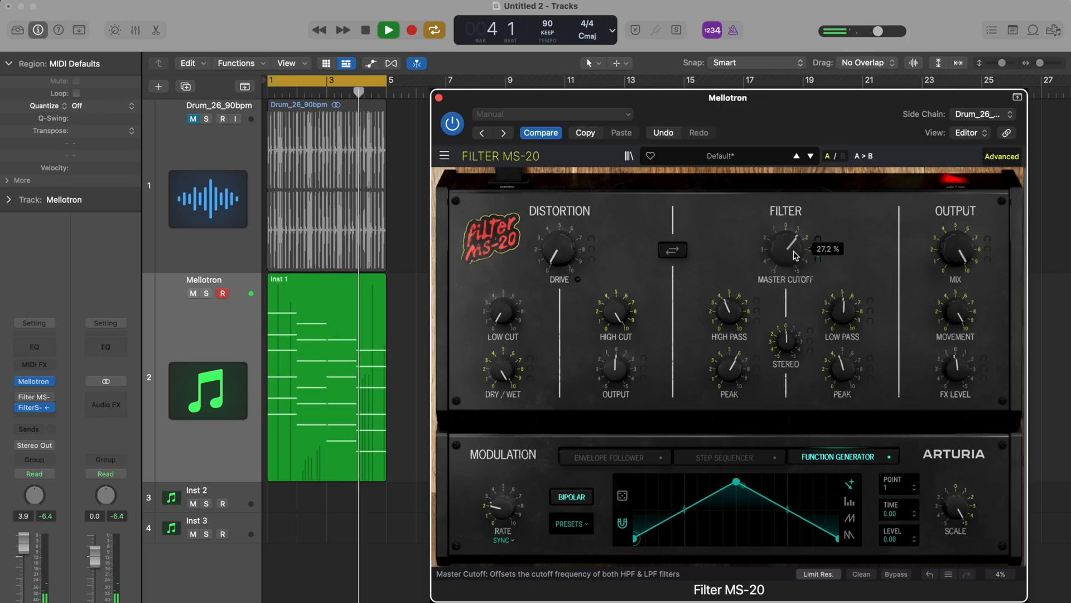
left_click_drag(795, 255, 792, 277)
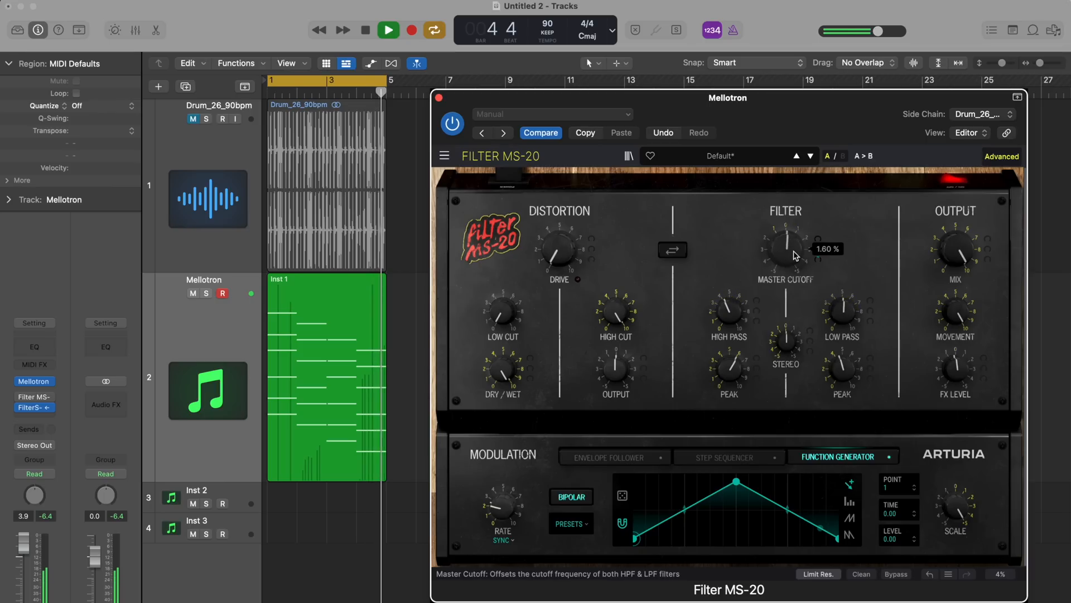
key("space")
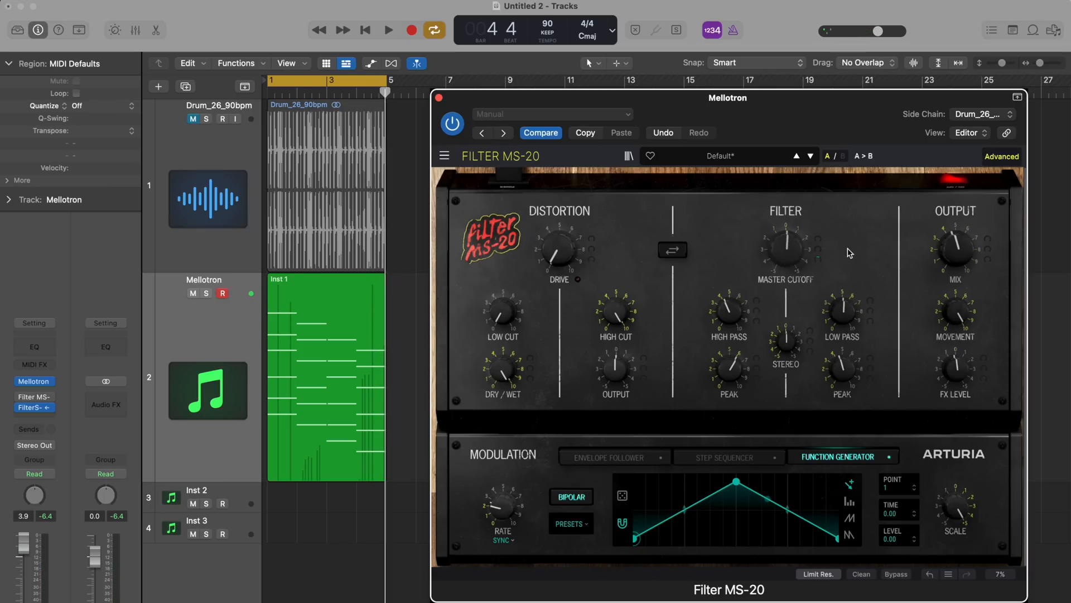
Play the loop, raise the Stereo cutoff offset to about 46.4 % and adjust the Function Generator amount modulating it
key("space")
mouse_move(958, 239)
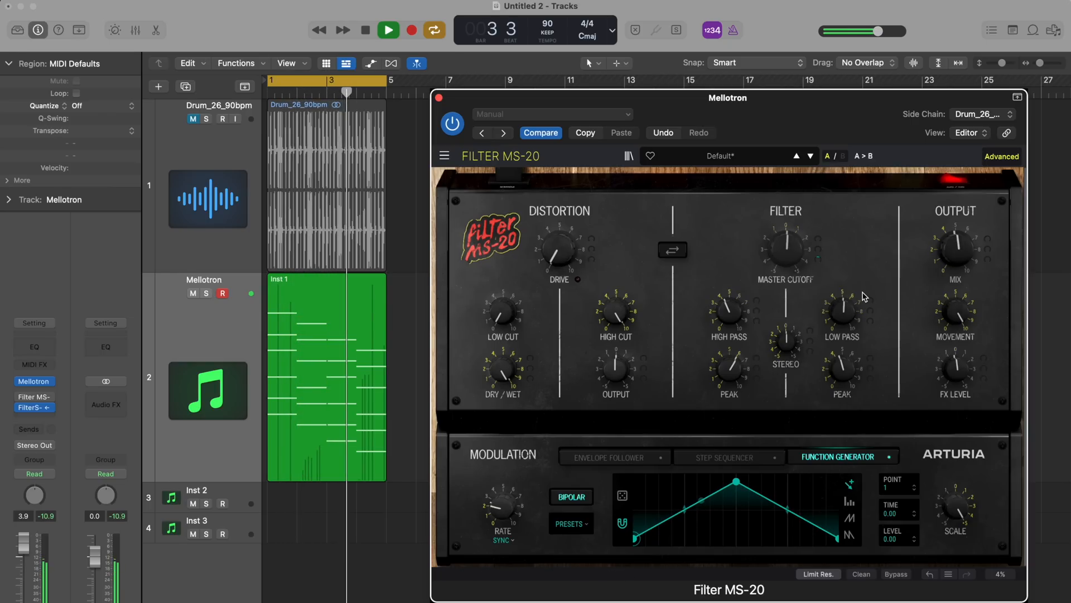
mouse_move(790, 345)
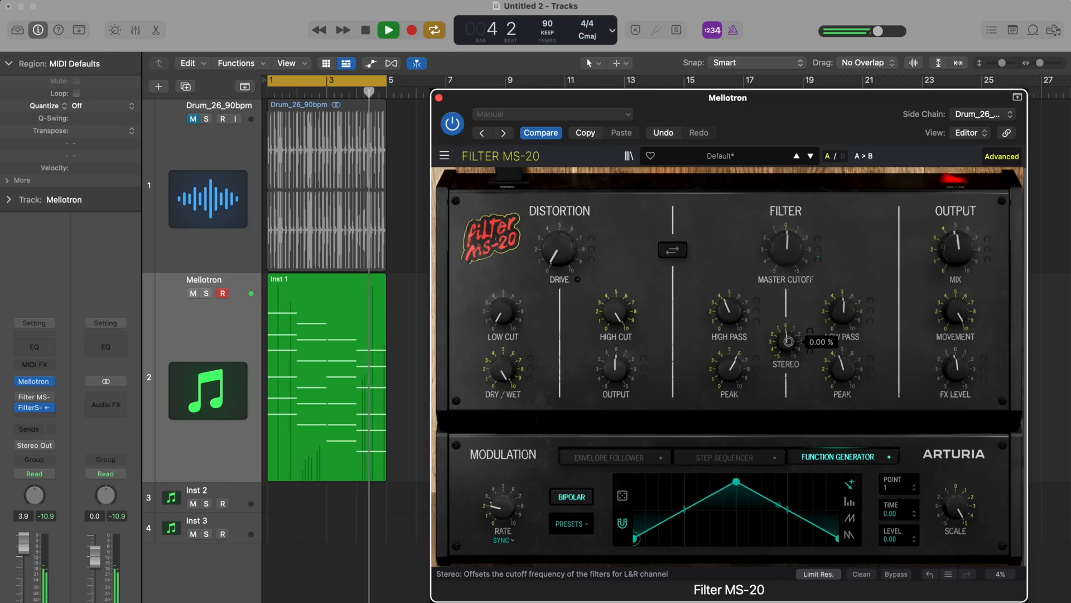
left_click_drag(788, 341, 810, 341)
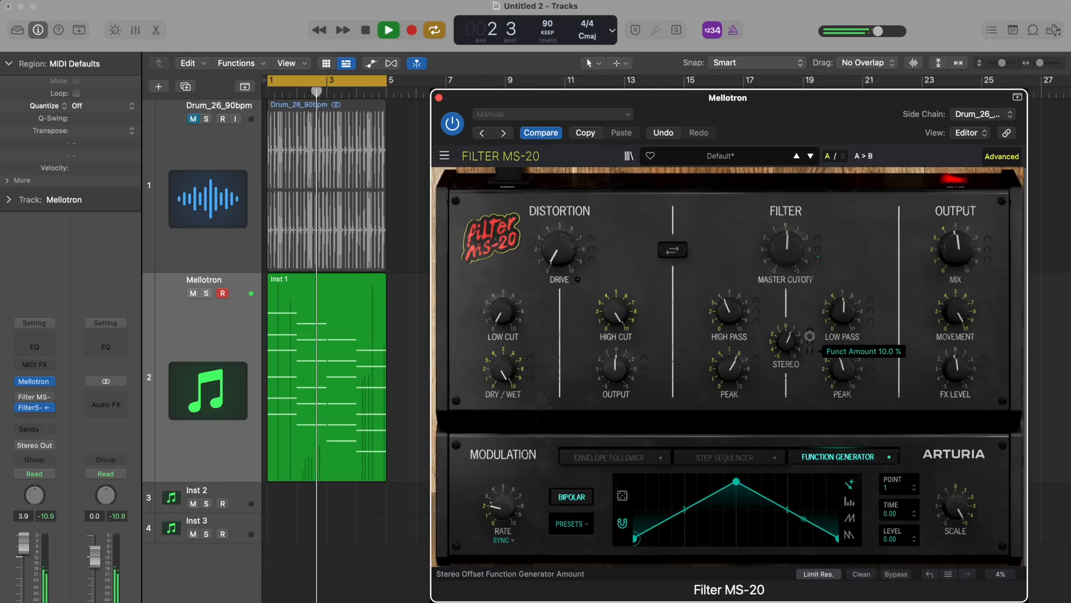
left_click_drag(786, 328, 807, 333)
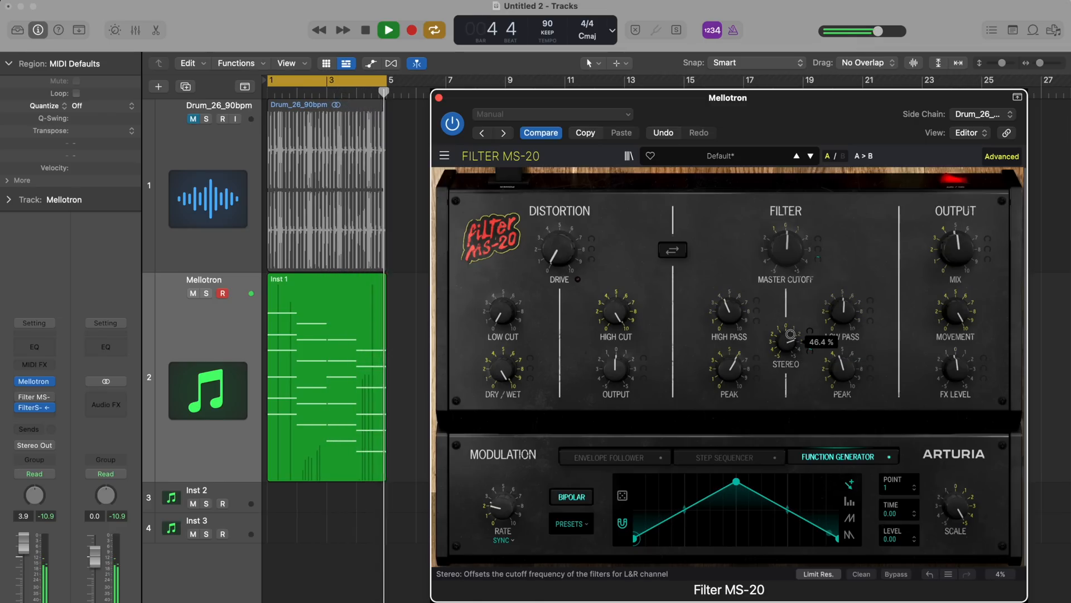
left_click_drag(809, 350, 808, 337)
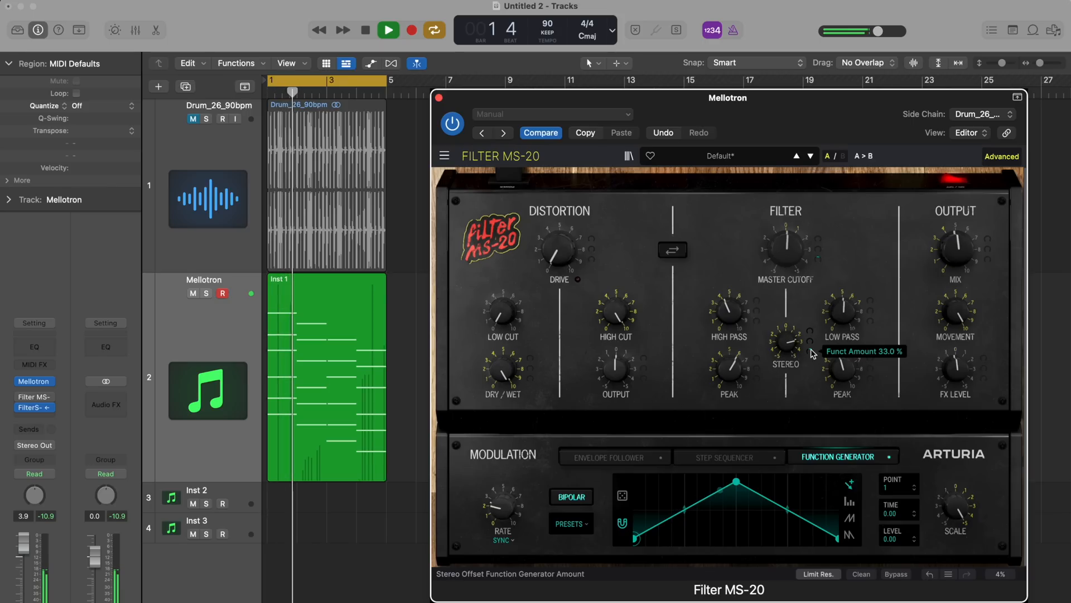
Try unipolar Function Generator output, reduce the Stereo offset, and restore bipolar output
left_click(577, 503)
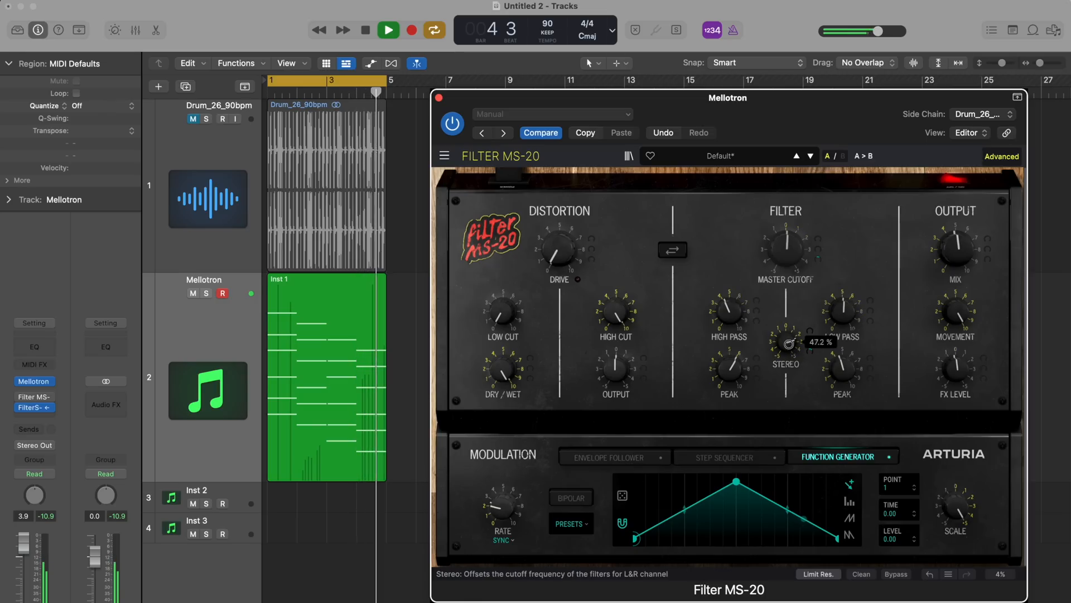
left_click_drag(788, 341, 788, 342)
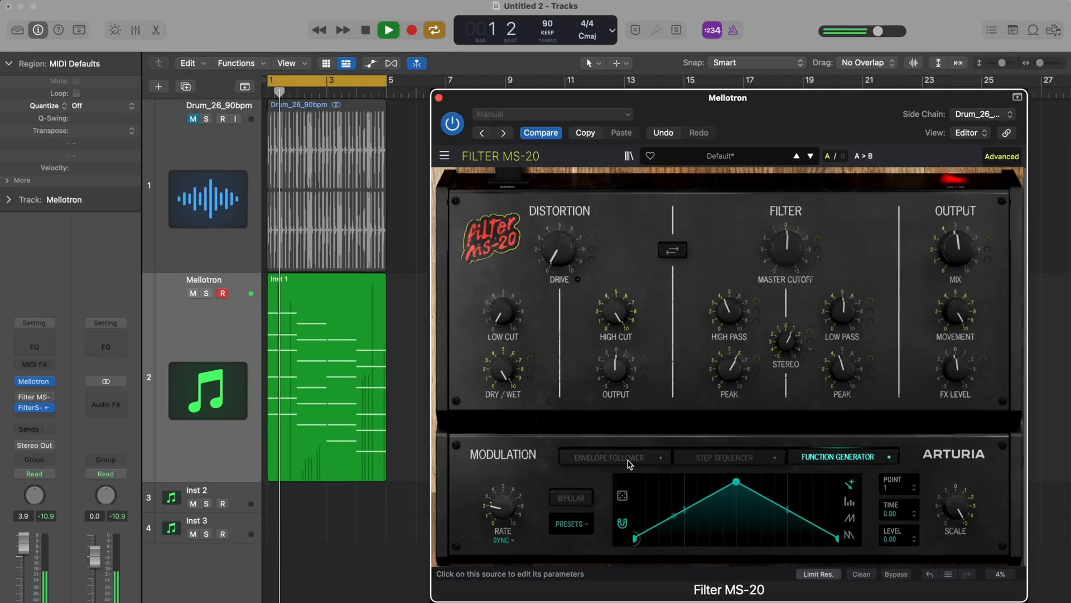
left_click(578, 498)
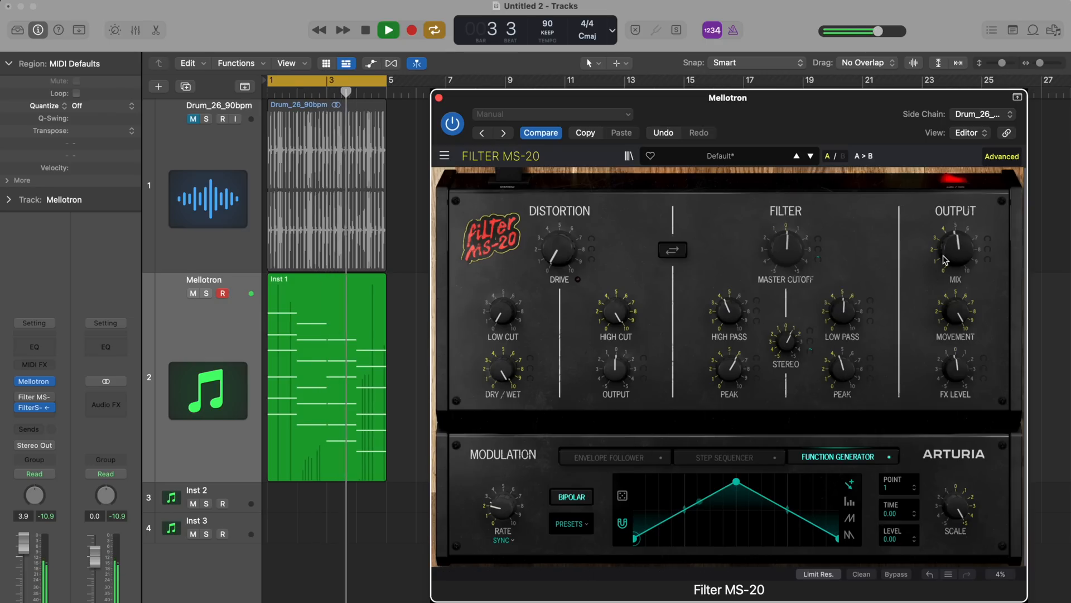
Lower the output mix, raise the distortion drive and set the distortion dry/wet balance to about 38.4 %
left_click_drag(955, 253, 953, 263)
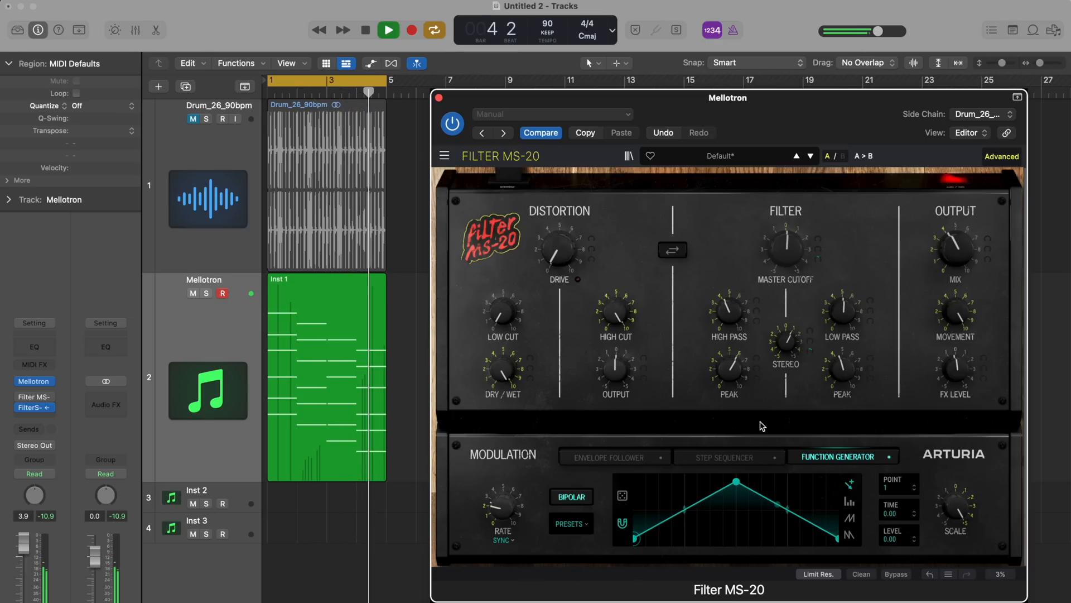
mouse_move(561, 257)
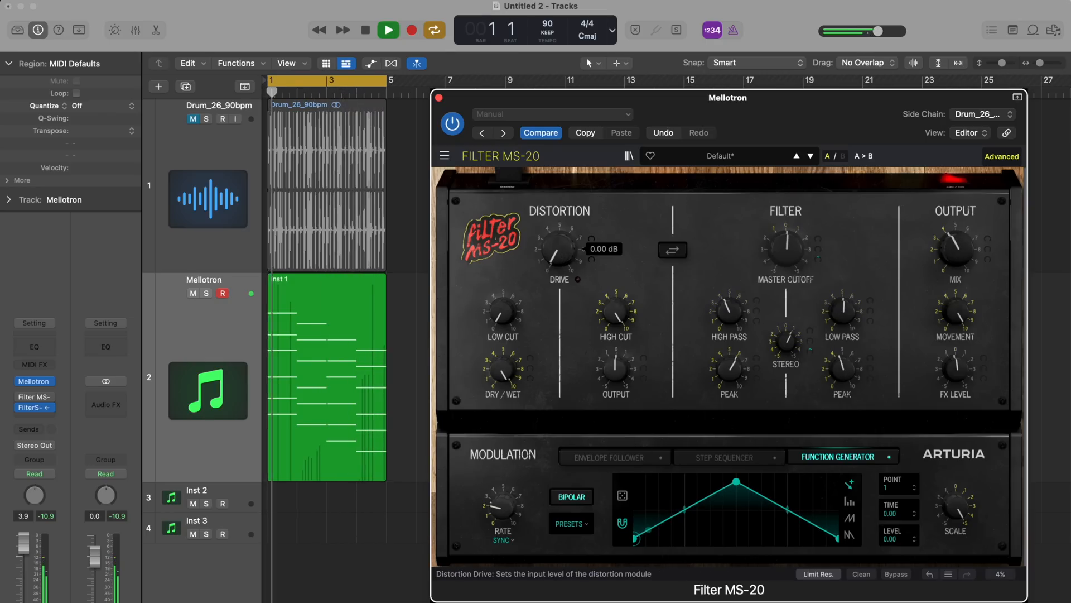
left_click_drag(562, 257, 533, 159)
left_click_drag(504, 372, 503, 353)
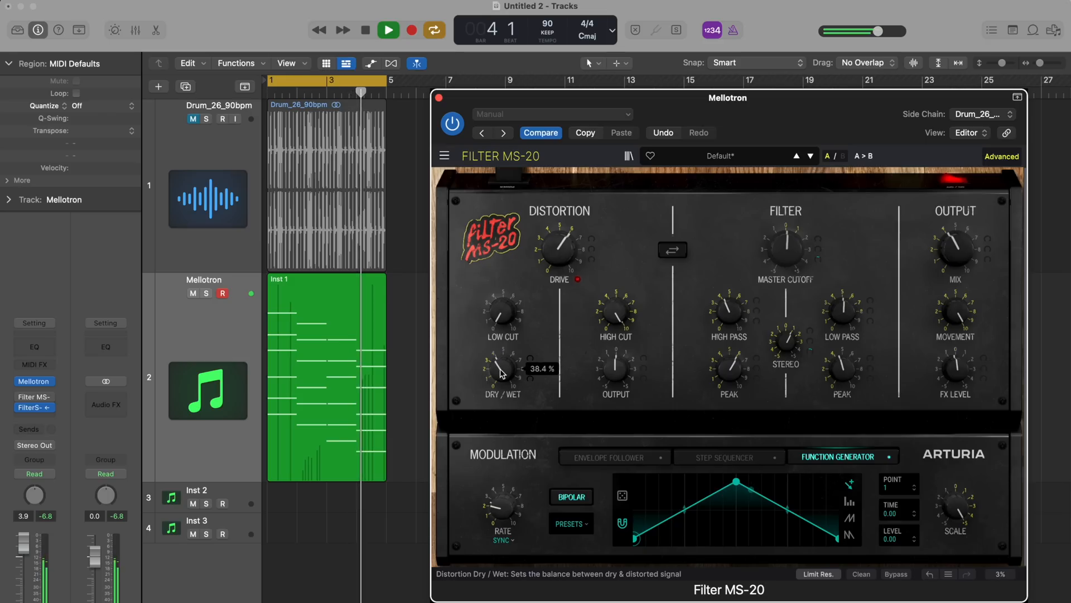
Increase the drive, raise the distortion low cut past about 80 Hz and lower its high cut
left_click_drag(558, 258, 557, 245)
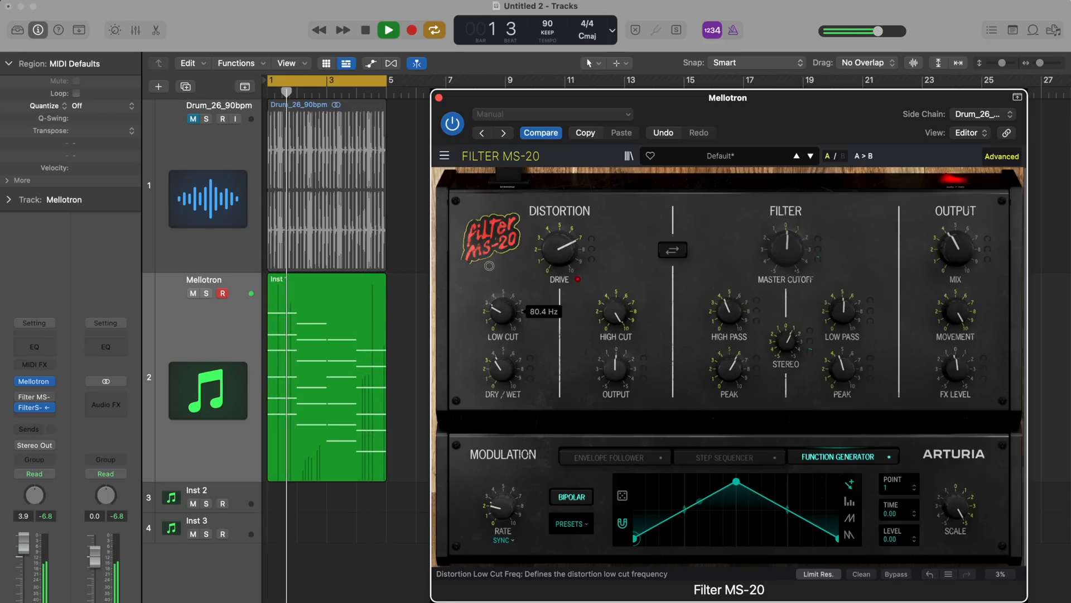
left_click_drag(490, 266, 489, 261)
left_click_drag(616, 314, 607, 372)
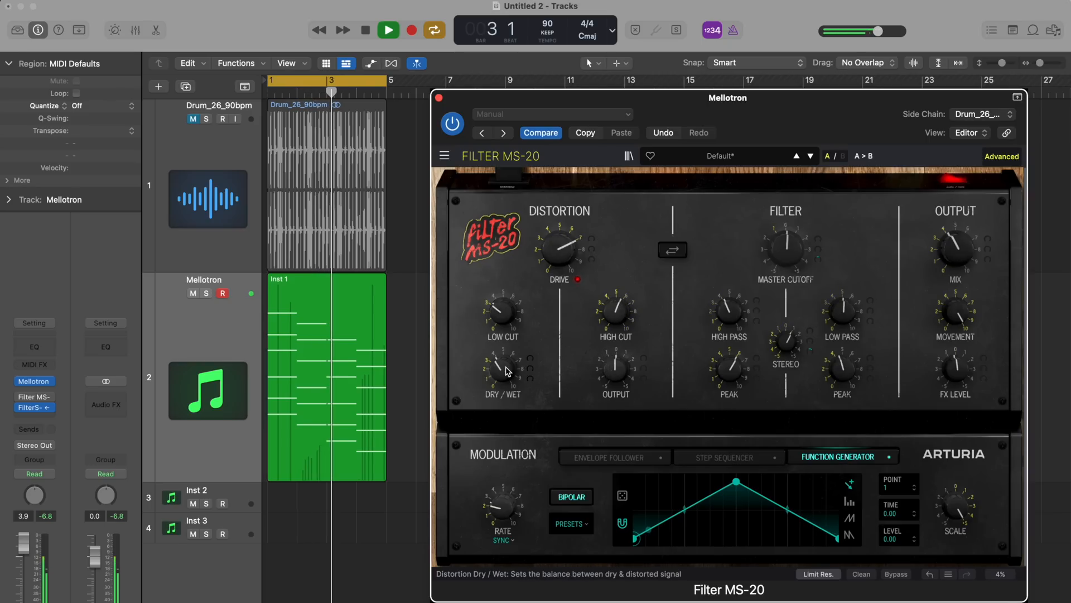
Push the drive further, raise the distortion dry/wet balance and set the output mix to about 51.6 %
left_click_drag(562, 246, 565, 213)
left_click_drag(502, 367, 504, 347)
left_click_drag(955, 249, 953, 230)
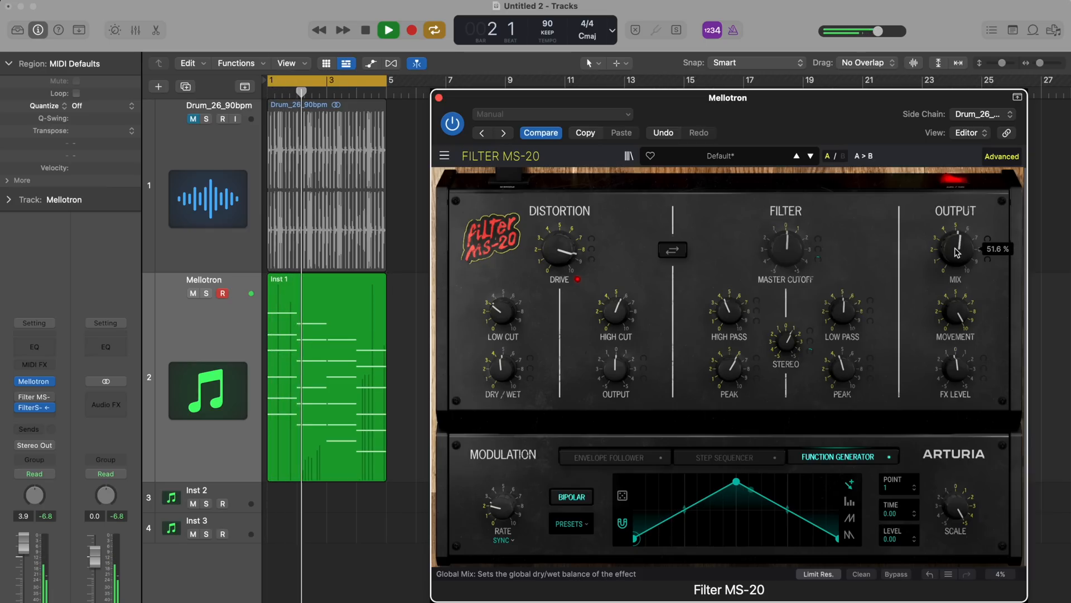
left_click_drag(563, 250, 564, 257)
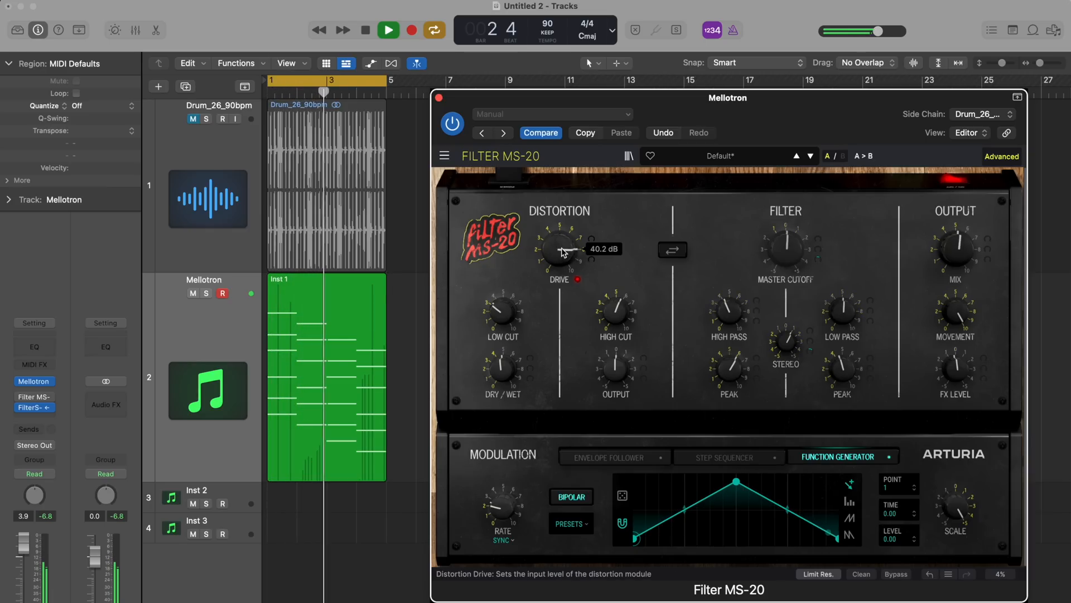
Place the filter before the distortion, increase the drive, and return the distortion to first in the chain
left_click(671, 252)
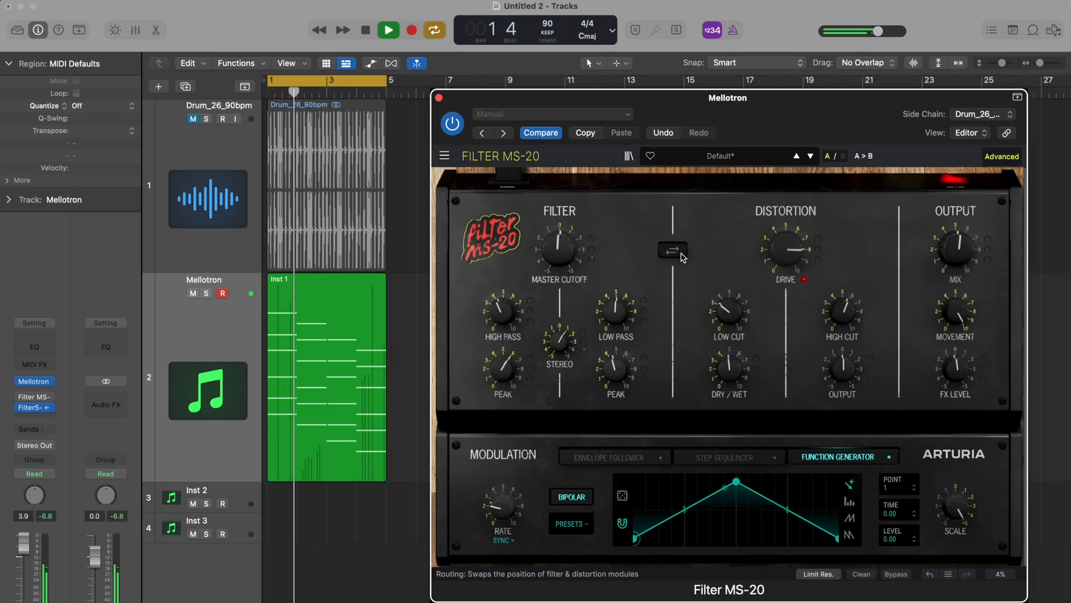
mouse_move(782, 250)
left_mouse_down()
mouse_move(782, 237)
mouse_move(789, 247)
left_mouse_up()
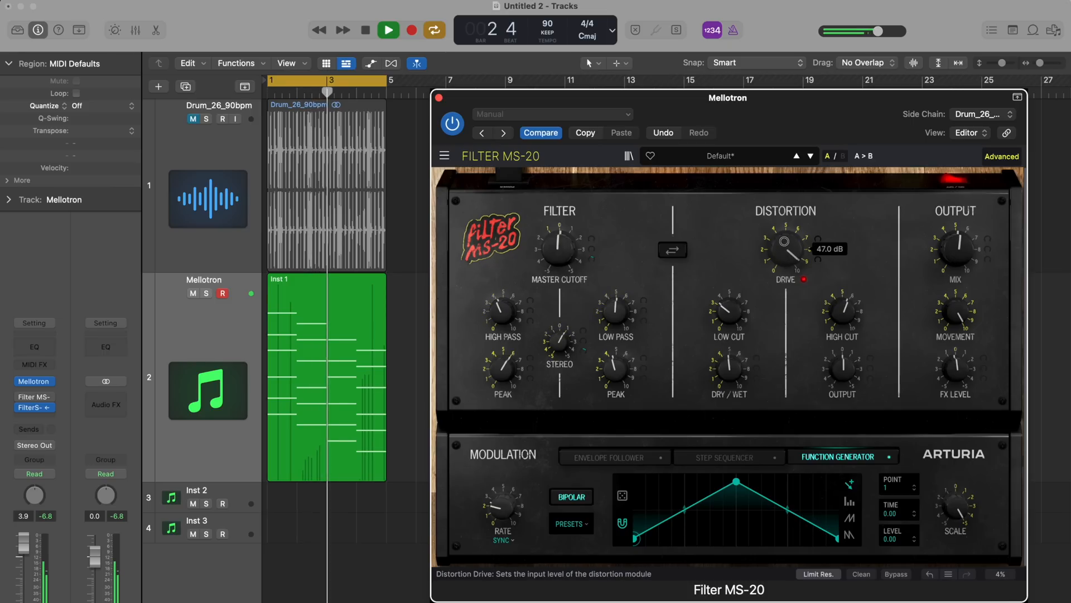
left_click(673, 251)
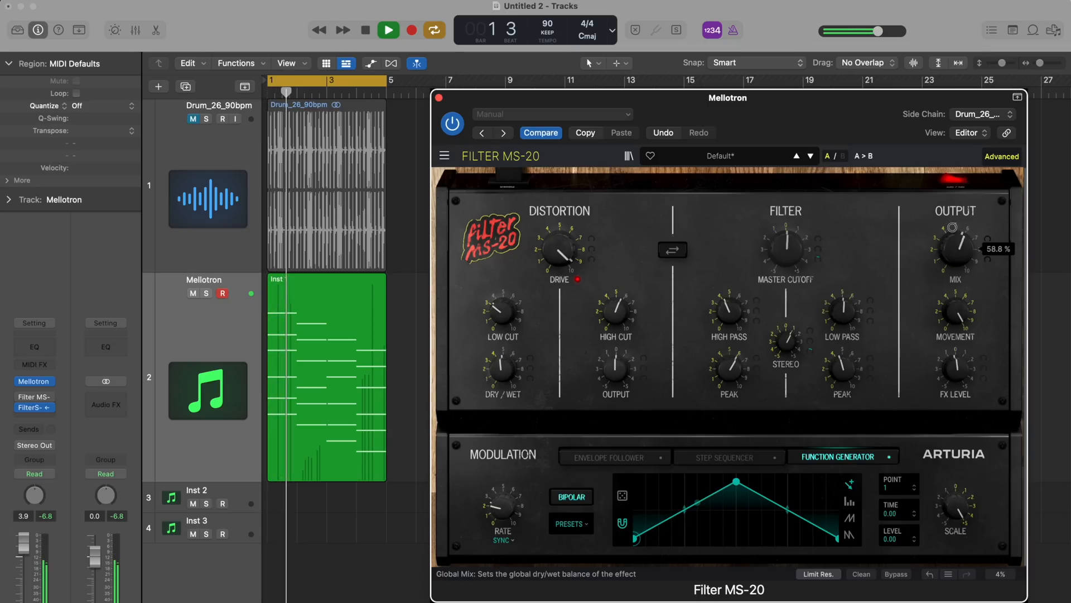
Raise the output mix well past 58.8 % while comparing filter-first and distortion-first routing, ending with the distortion first
left_click_drag(959, 250, 944, 187)
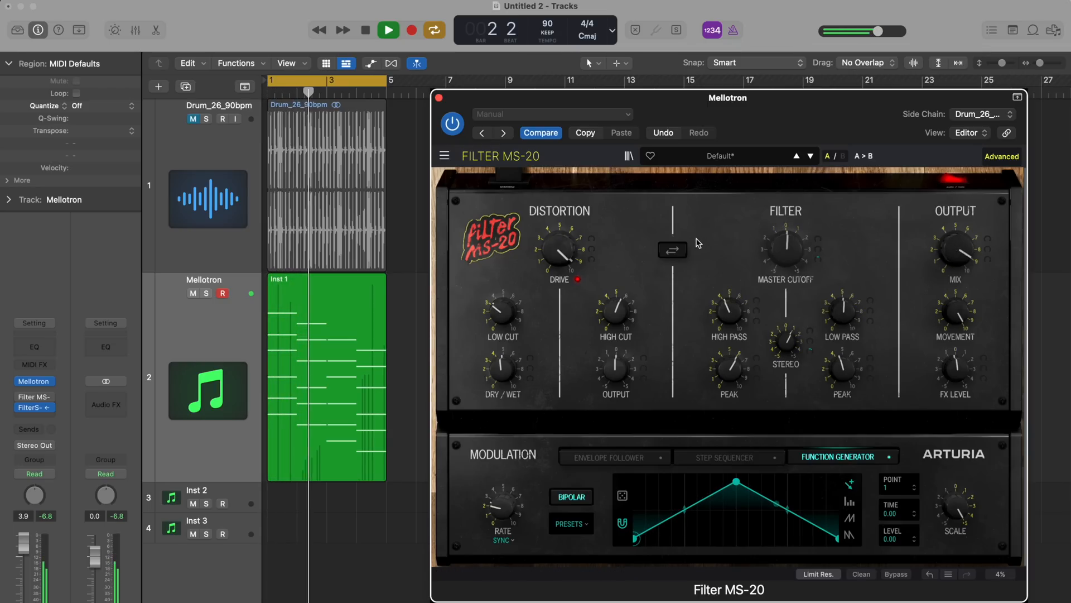
left_click(673, 251)
left_click_drag(978, 256, 977, 241)
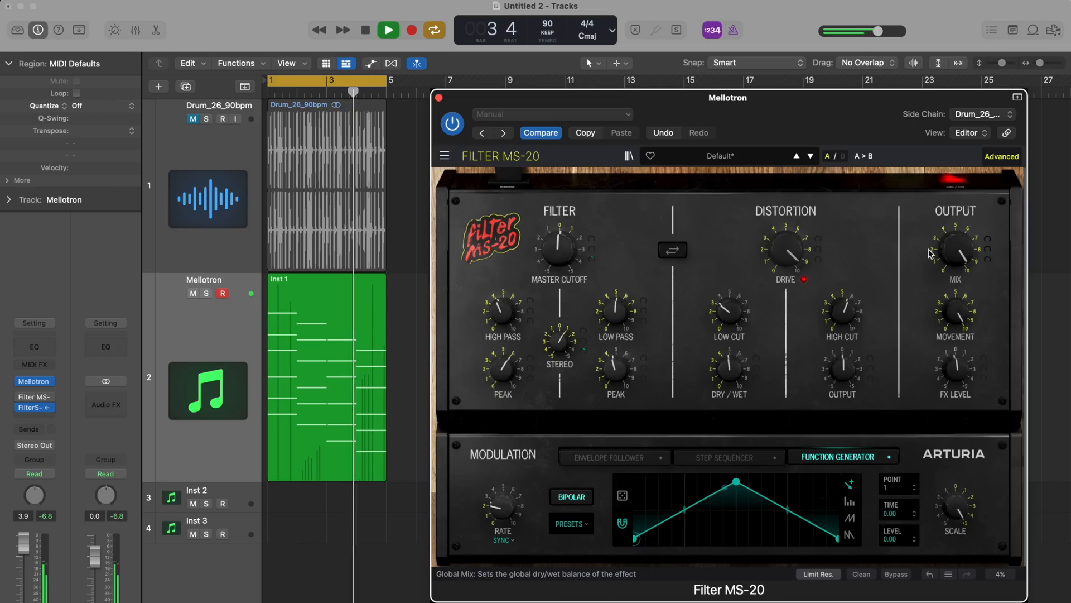
left_click(673, 251)
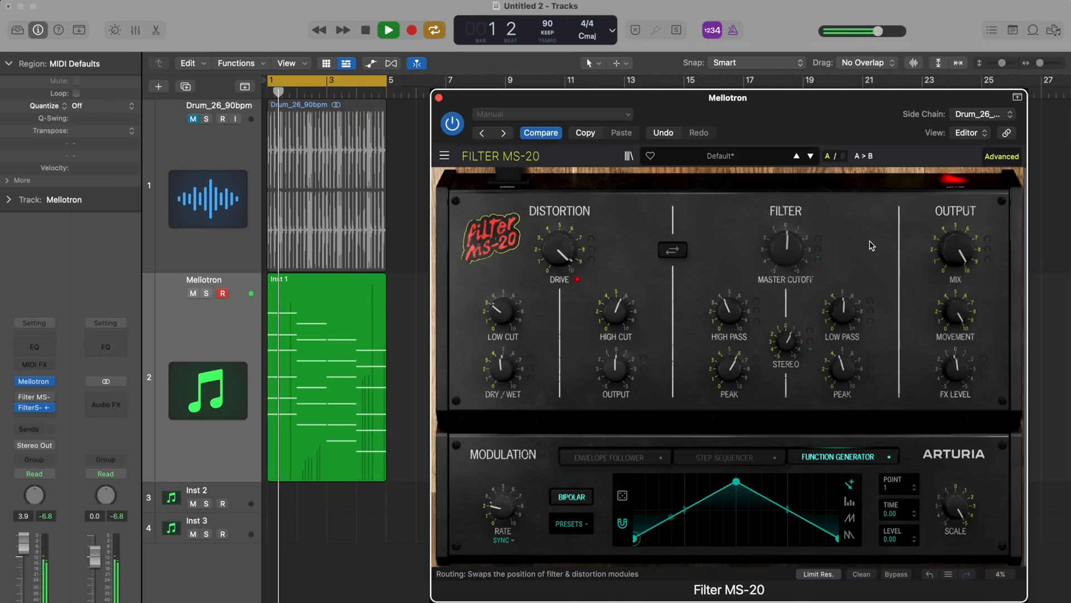
left_click_drag(967, 245, 967, 259)
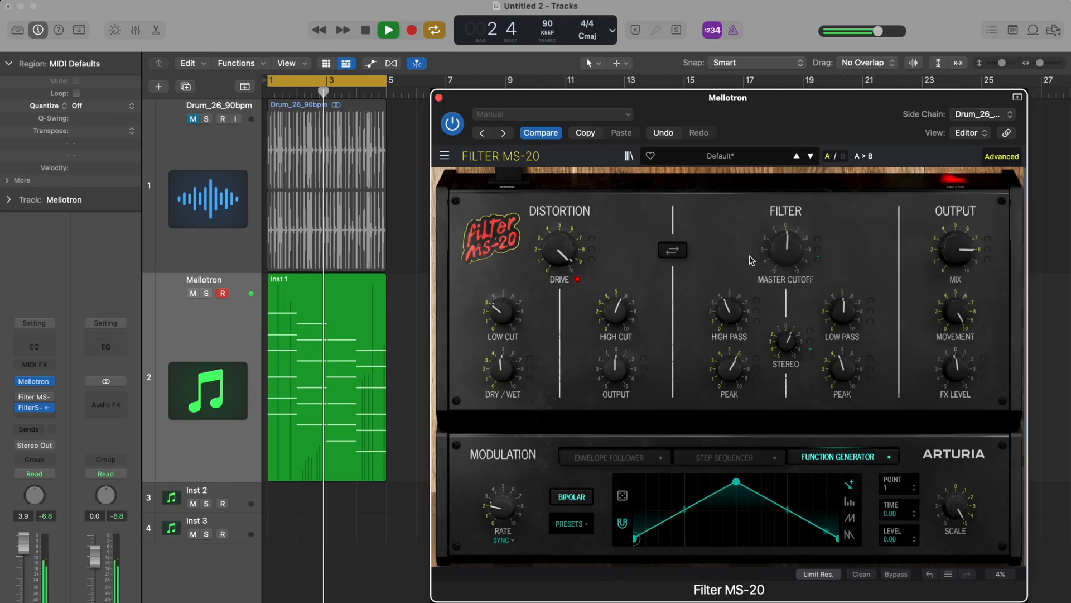
Lower the output mix, reduce the distortion drive below 37.6 dB and stop playback
mouse_move(953, 261)
left_click_drag(953, 260, 953, 276)
left_click_drag(566, 267, 570, 253)
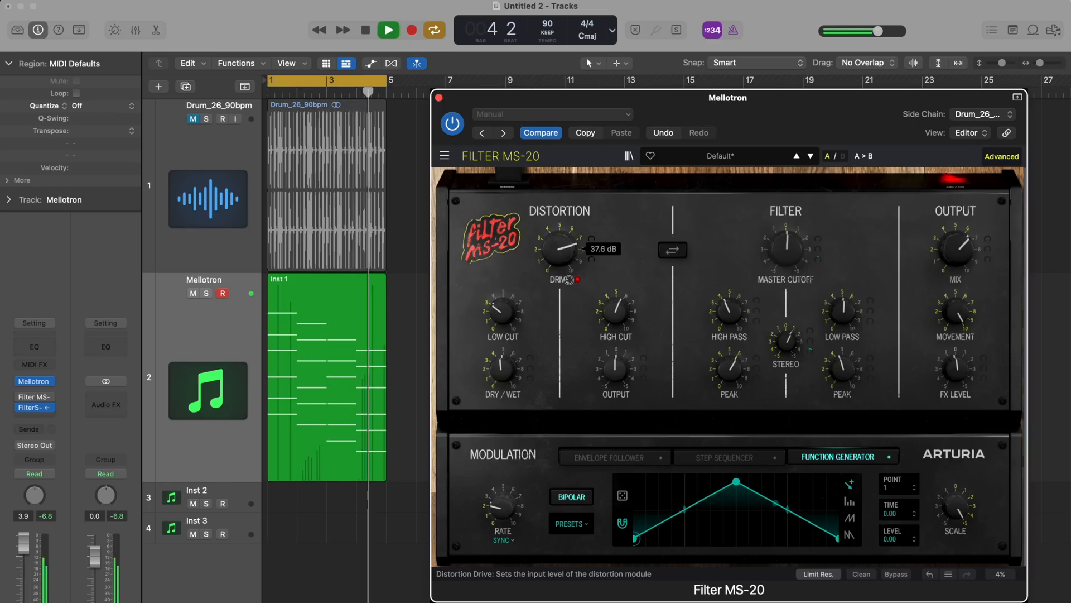
key("space")
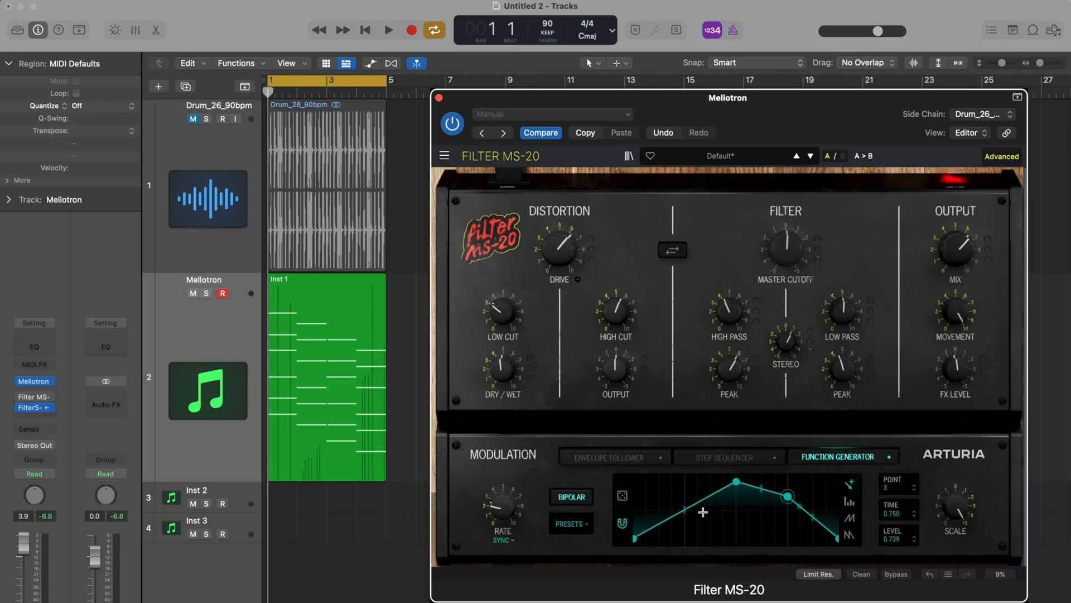
Randomize the function generator curve, try the Step Seq 4 and Step Seq 16 presets, and play the loop with Step Seq 8
left_click(623, 496)
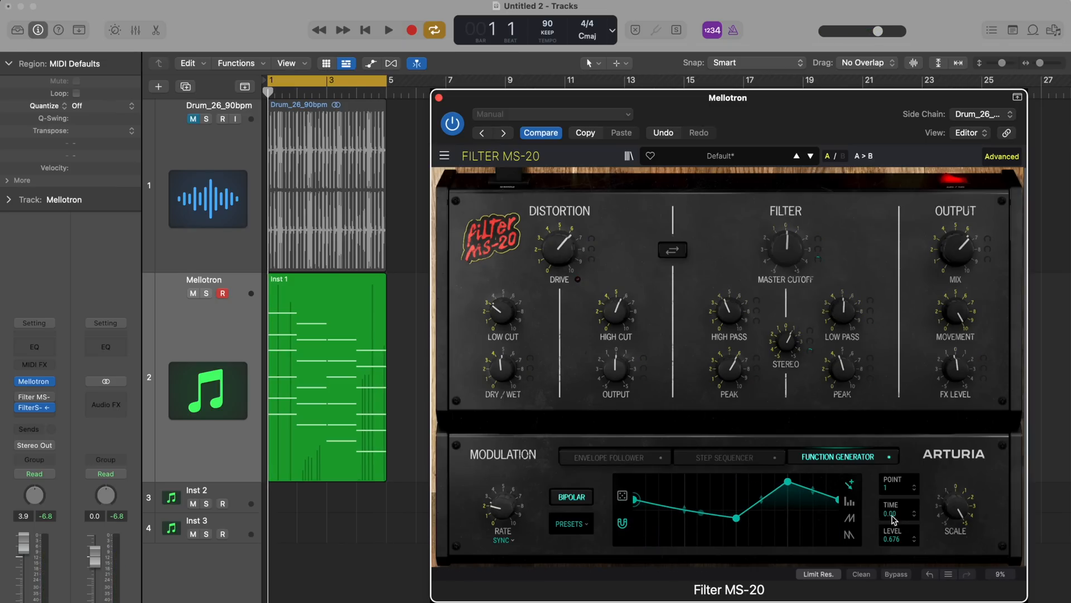
left_click(571, 523)
left_click(598, 430)
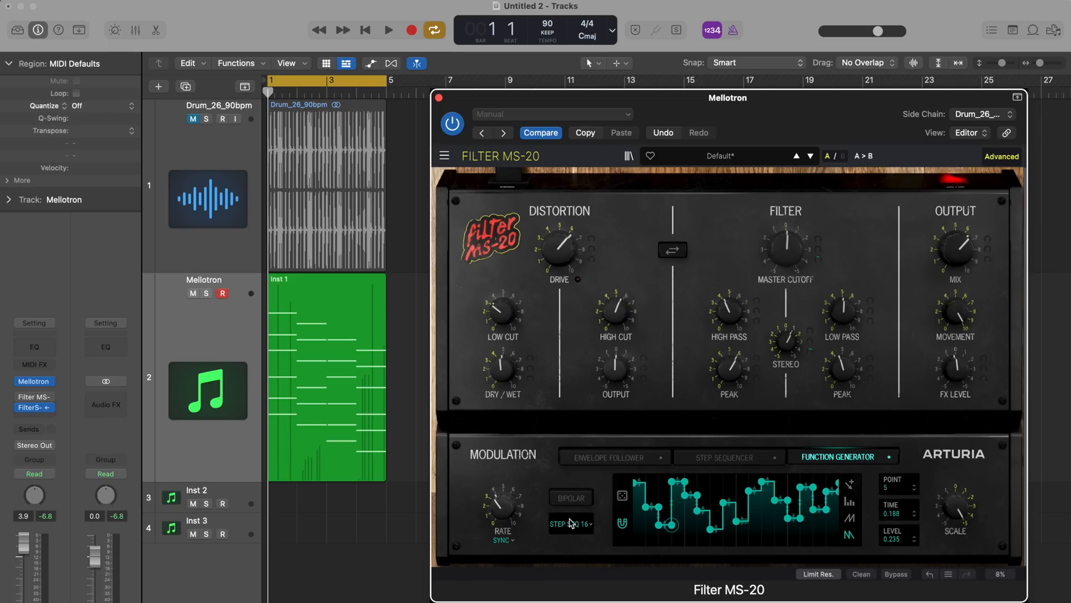
key("space")
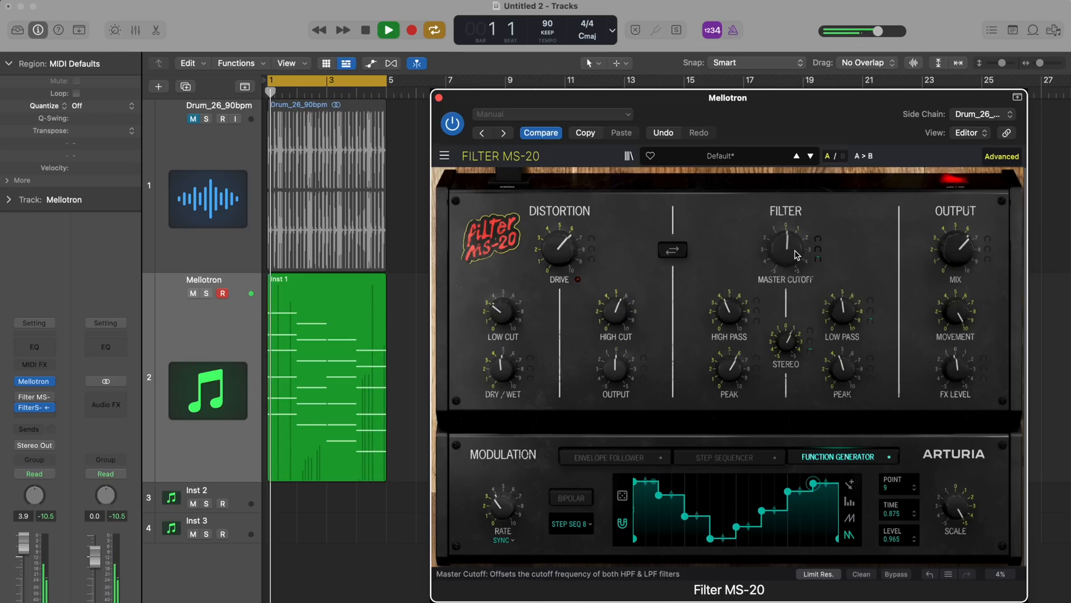
Reduce the function generator amount on the master cutoff and turn the high-pass cutoff and its peak down to minimum
mouse_move(818, 259)
left_click_drag(817, 260, 817, 293)
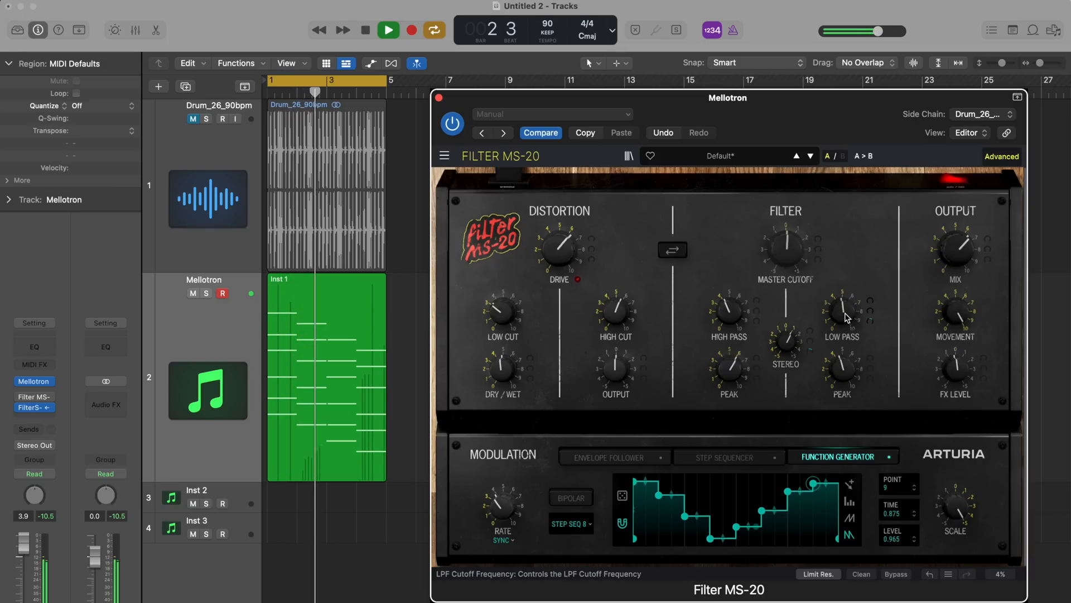
mouse_move(844, 313)
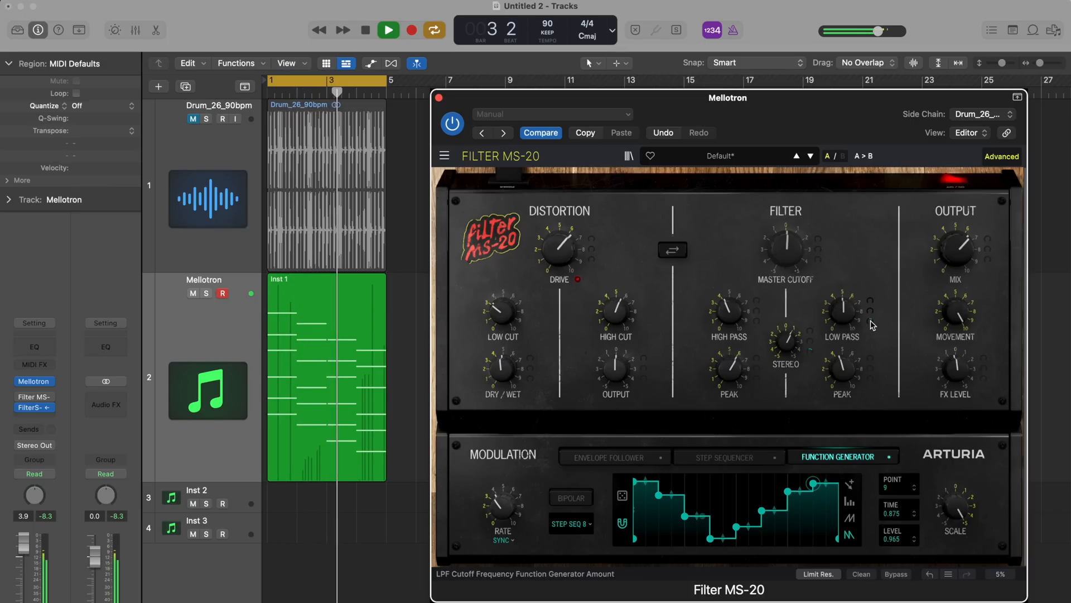
mouse_move(865, 299)
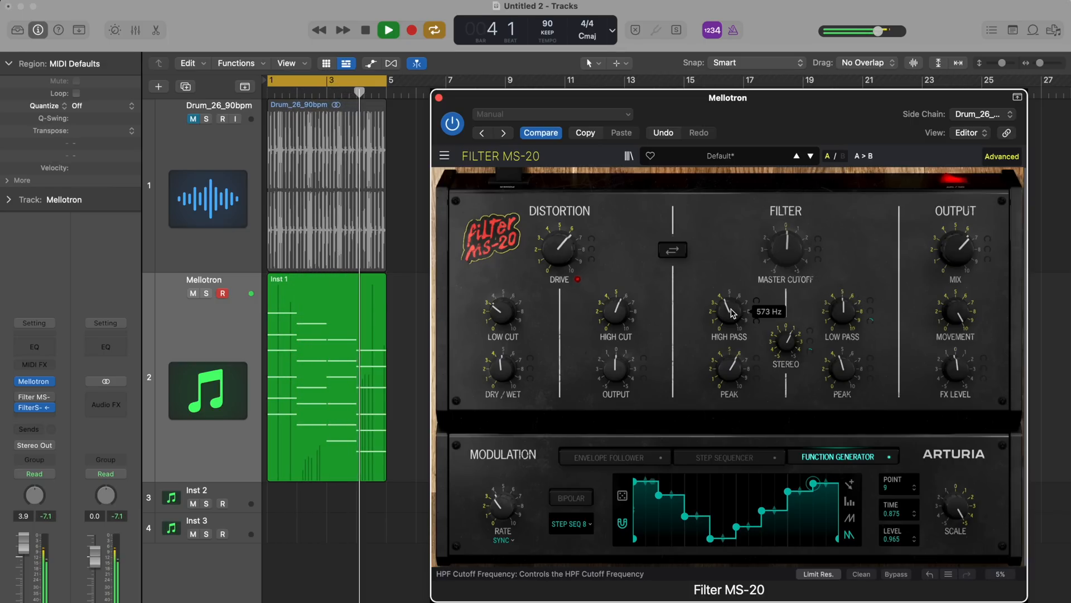
mouse_move(737, 375)
left_click_drag(729, 311, 735, 358)
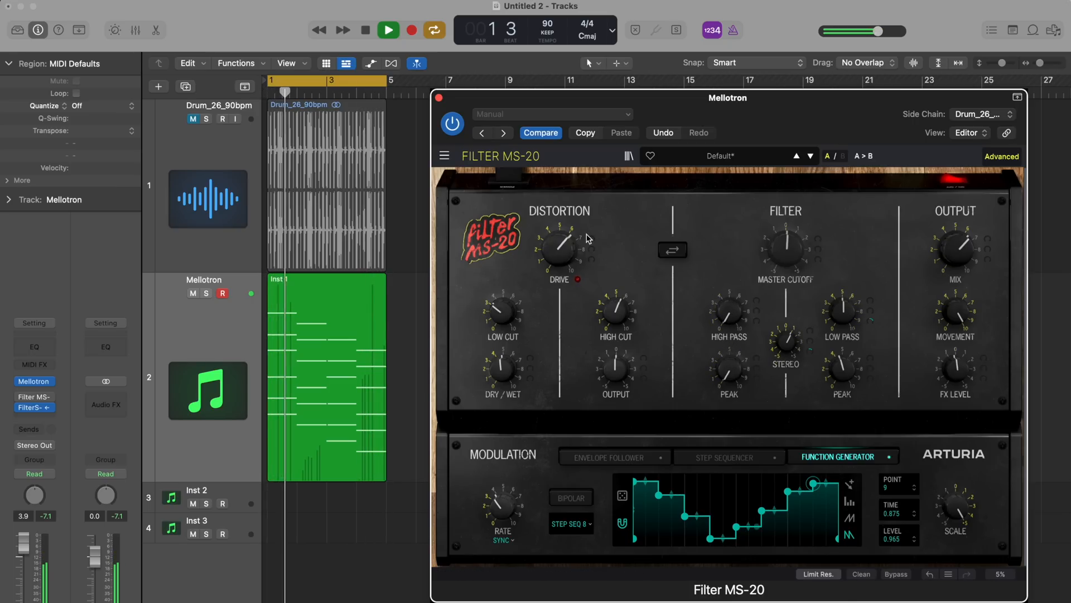
Turn the drive down to minimum, lower the low-pass cutoff, and raise the low-pass peak and the output mix
double_click(559, 242)
left_click_drag(859, 313, 846, 332)
left_click_drag(955, 251, 961, 211)
Try the Square shape on the function generator and switch it to the Rhythmic 2 preset
left_click(571, 523)
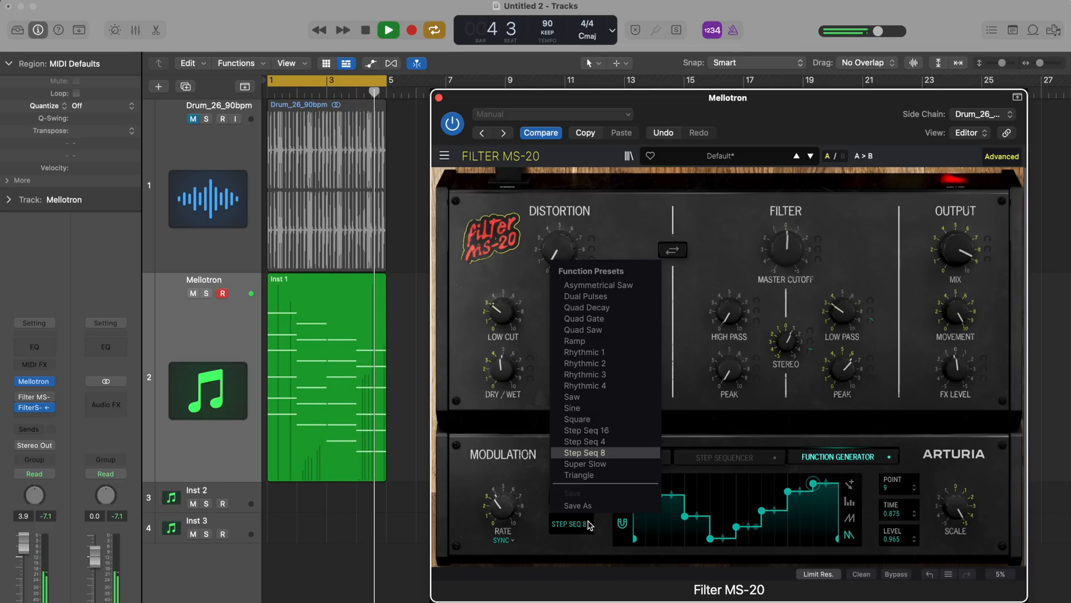
left_click(588, 425)
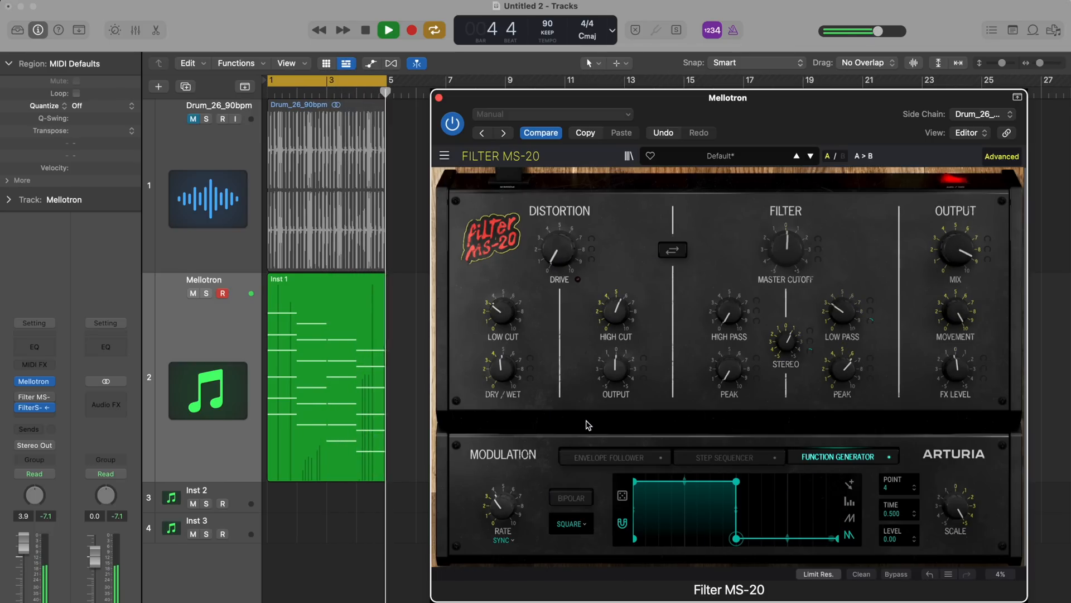
left_click(582, 527)
left_click(600, 363)
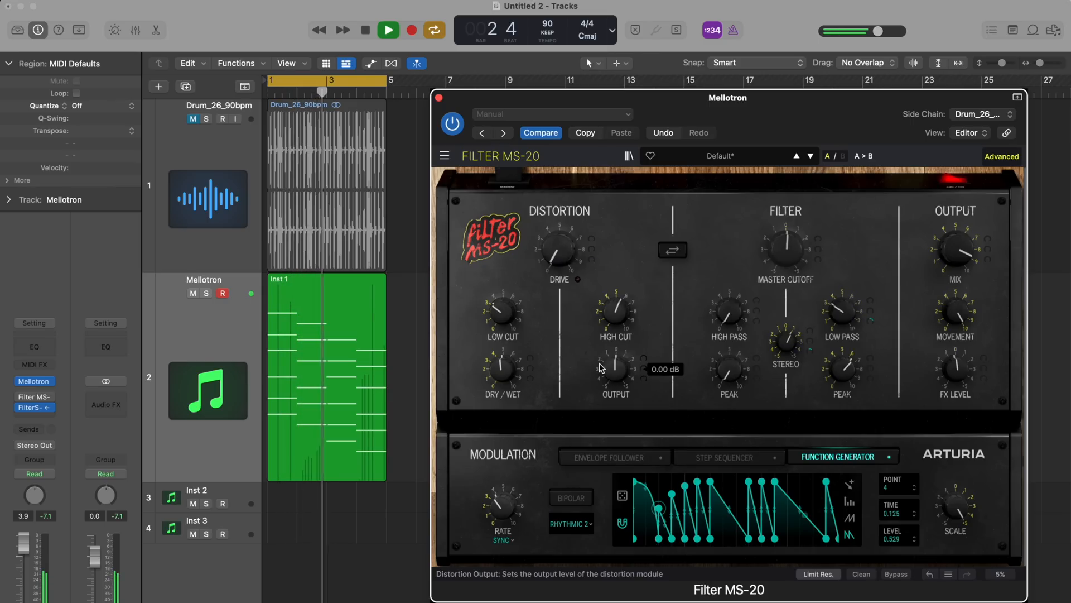
Adjust the function generator's synced rate around 1/1 and fine-tune the output mix near its maximum
mouse_move(498, 508)
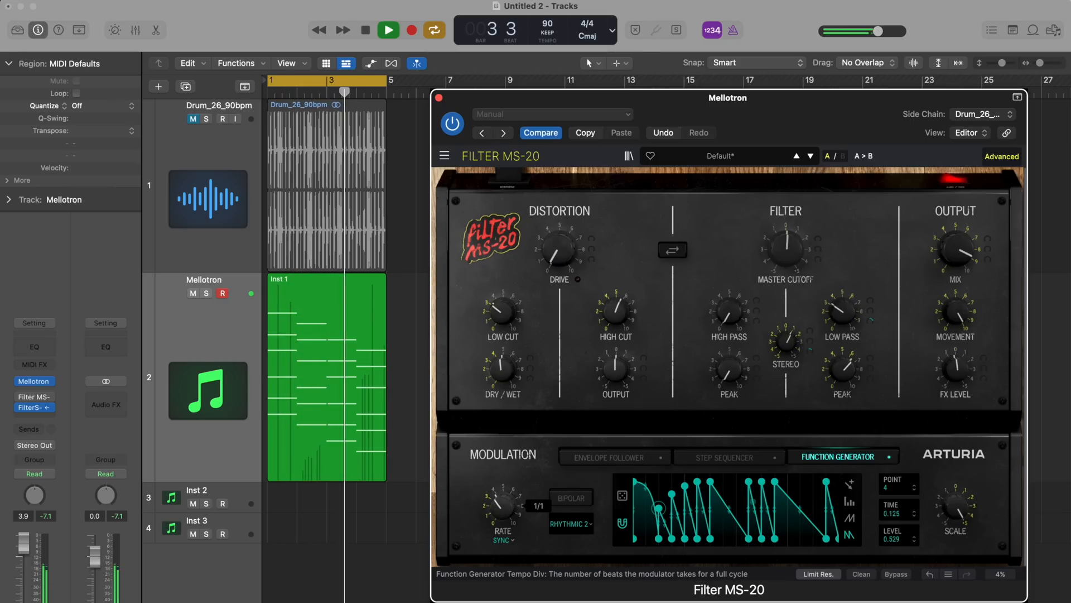
left_click_drag(498, 509, 497, 520)
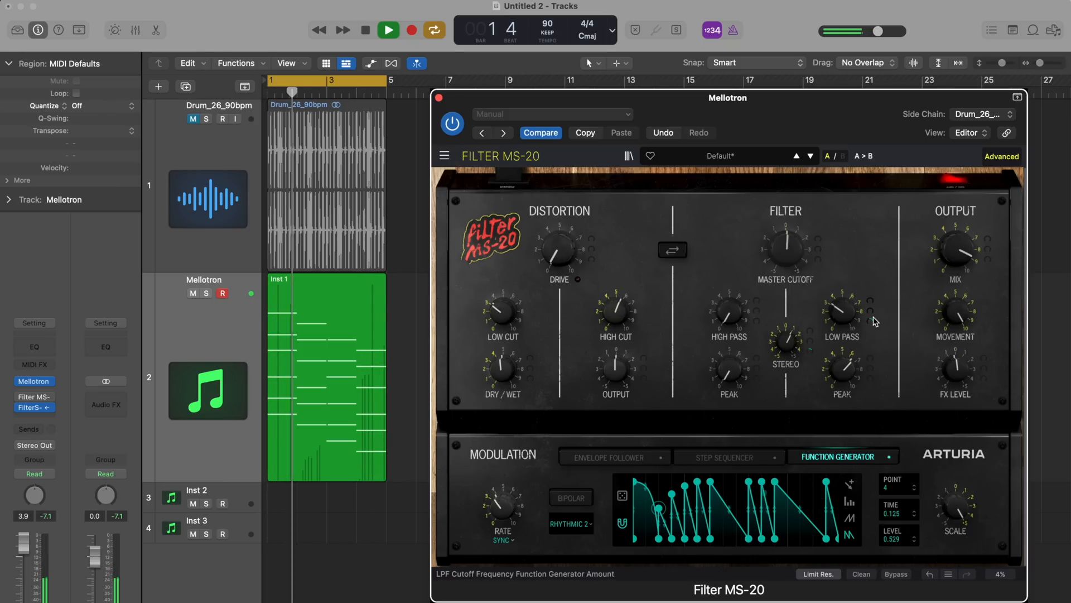
mouse_move(964, 255)
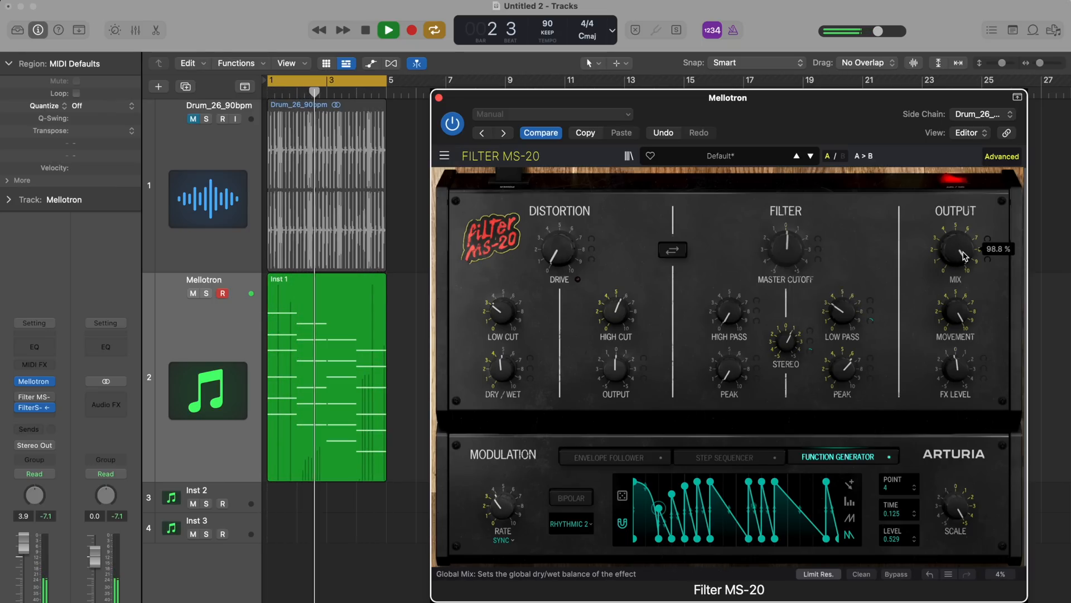
left_click_drag(964, 255, 963, 257)
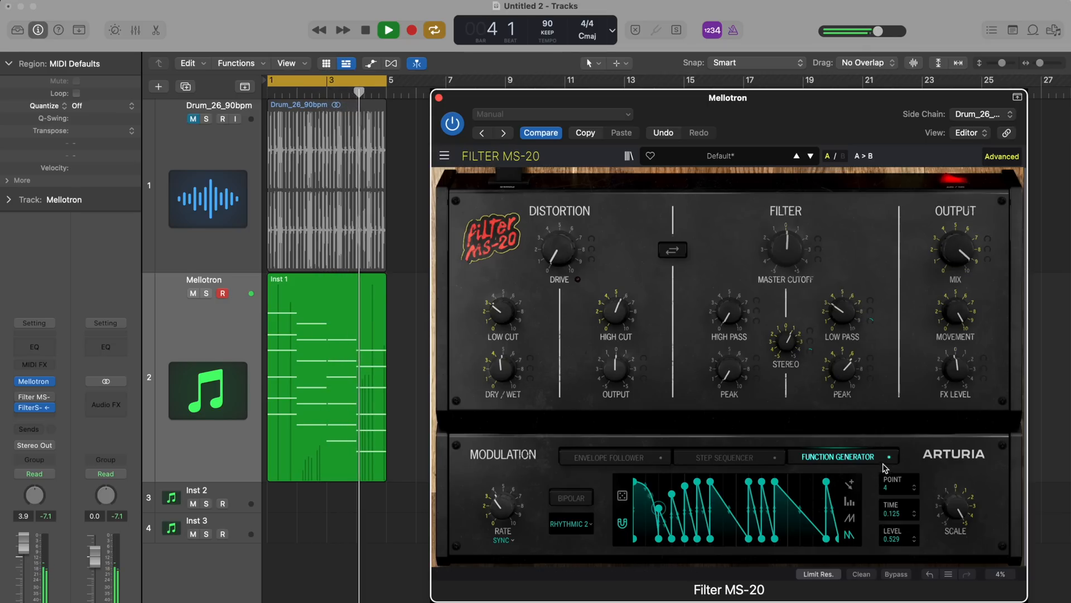
Remove the function generator amount from the low-pass cutoff and modulate the cutoff with the step sequencer instead
left_click(738, 461)
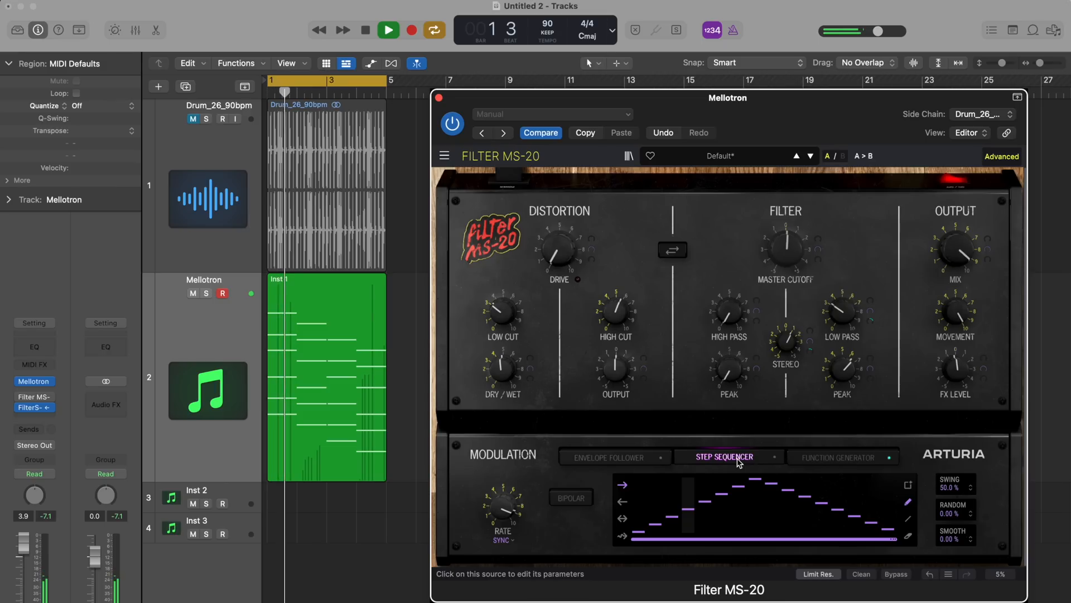
left_click(869, 323)
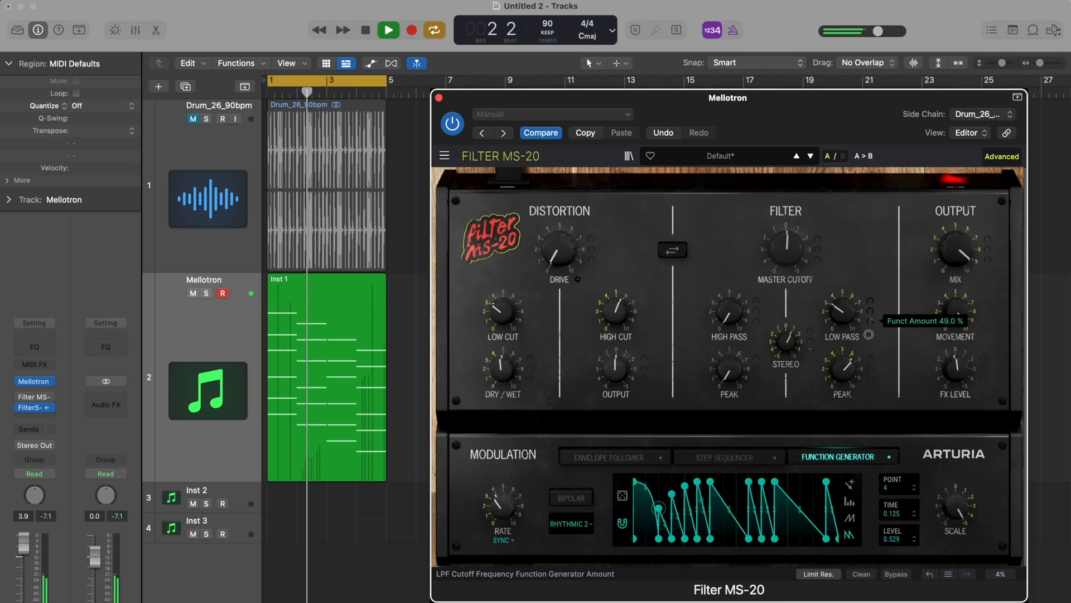
left_click_drag(872, 369, 874, 408)
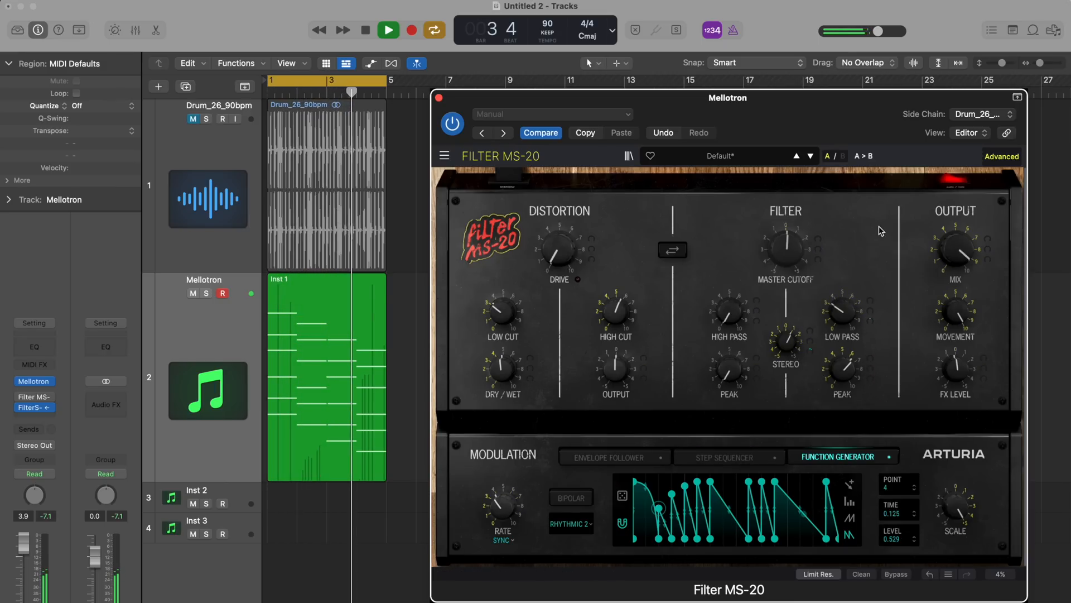
left_click(872, 312)
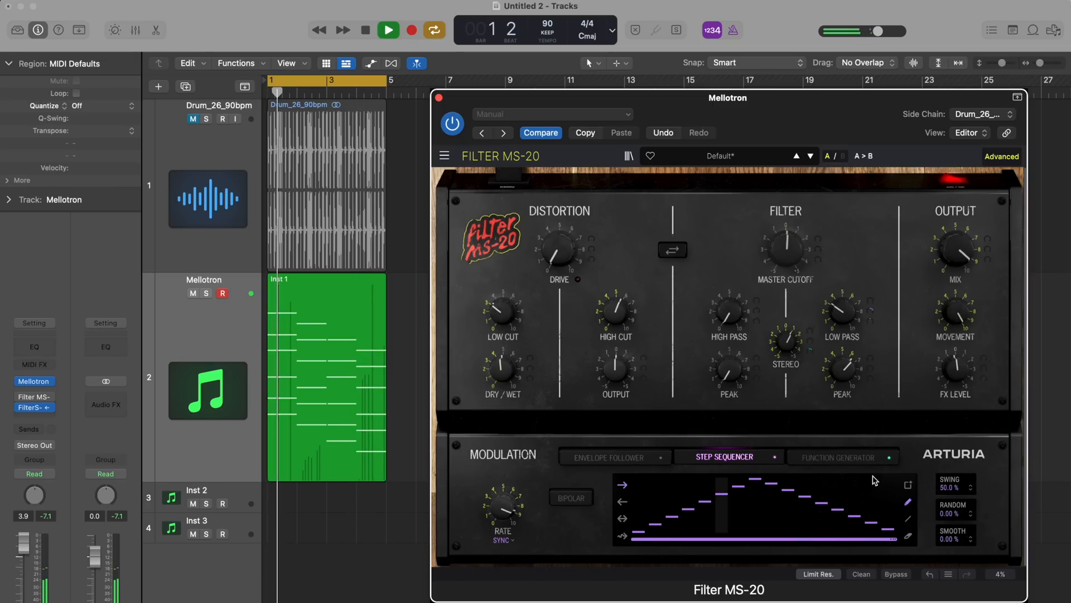
Try raising sequencer steps 10 and 15 and lowering step 12, and redraw steps 2 to 16 as a descending ramp
left_click_drag(871, 523, 868, 477)
left_click_drag(823, 504, 827, 525)
left_click_drag(789, 490, 790, 477)
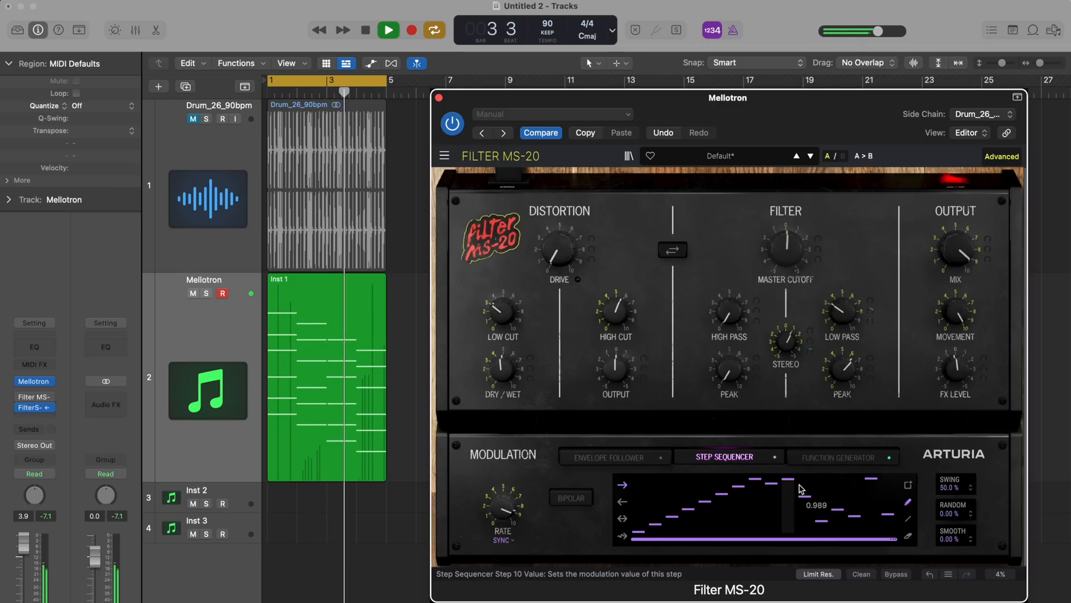
left_click(839, 511)
mouse_move(839, 514)
left_mouse_down()
mouse_move(705, 491)
mouse_move(821, 493)
mouse_move(871, 481)
mouse_move(887, 511)
mouse_move(804, 491)
mouse_move(723, 494)
mouse_move(885, 512)
mouse_move(889, 523)
left_mouse_up()
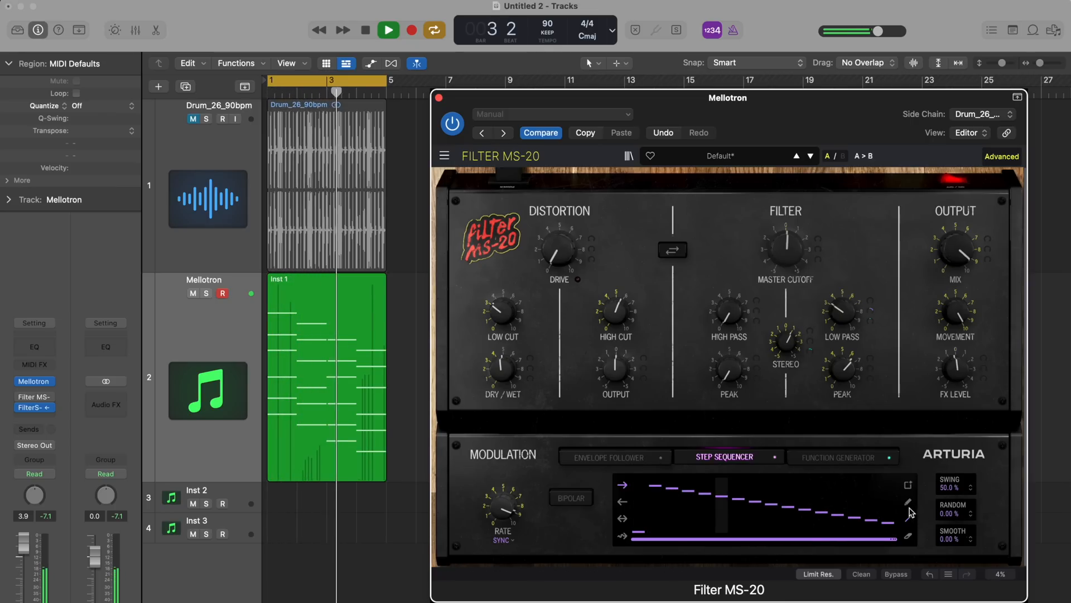
Erase the values of sequencer steps 14, 11, 9 and 6
left_click(908, 536)
left_click(850, 517)
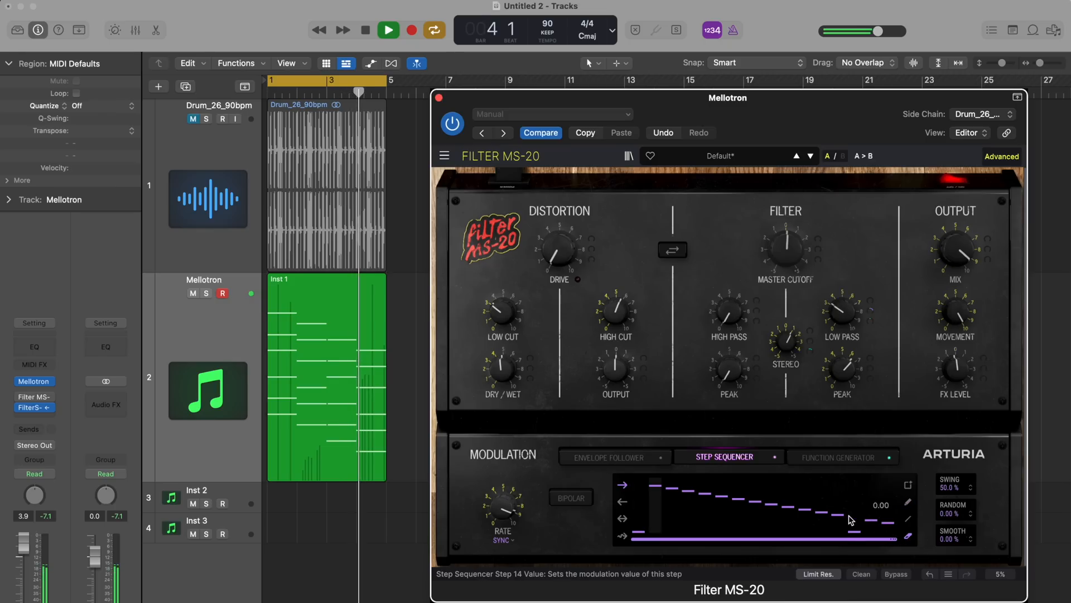
left_click(802, 509)
left_click(770, 513)
left_click(722, 516)
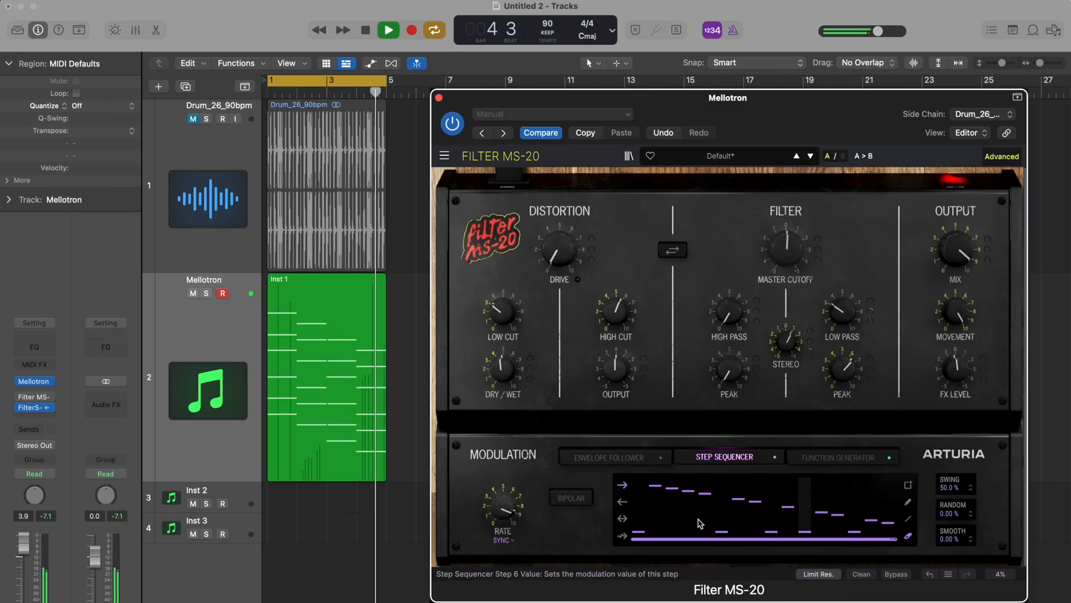
Try back-and-forth and switch to random sequencer playback, toggle bipolar mode on and off, and increase the swing
left_click(623, 518)
left_click(623, 536)
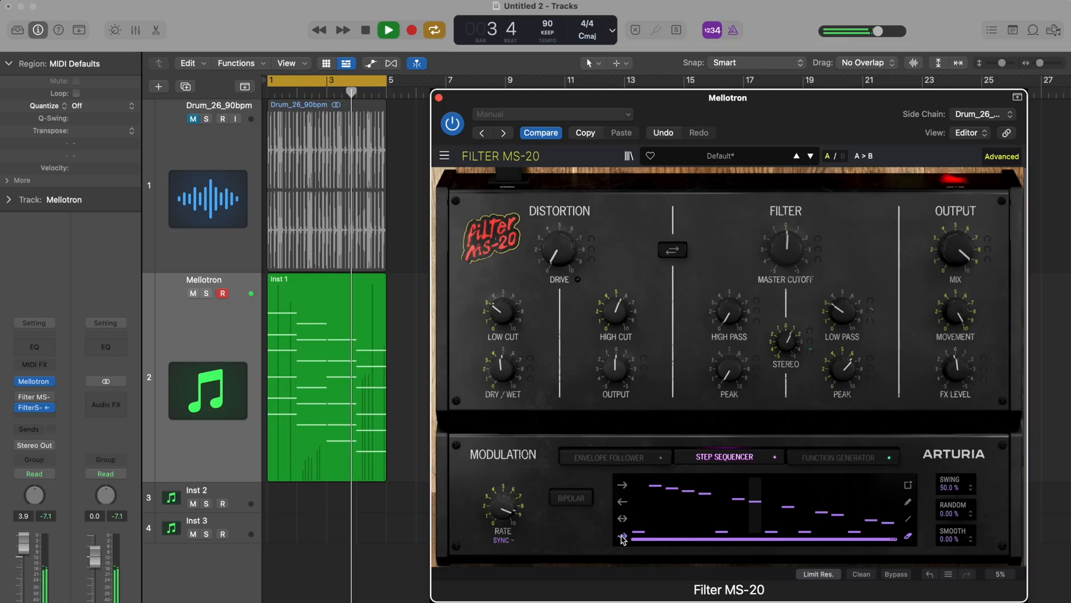
left_click(579, 498)
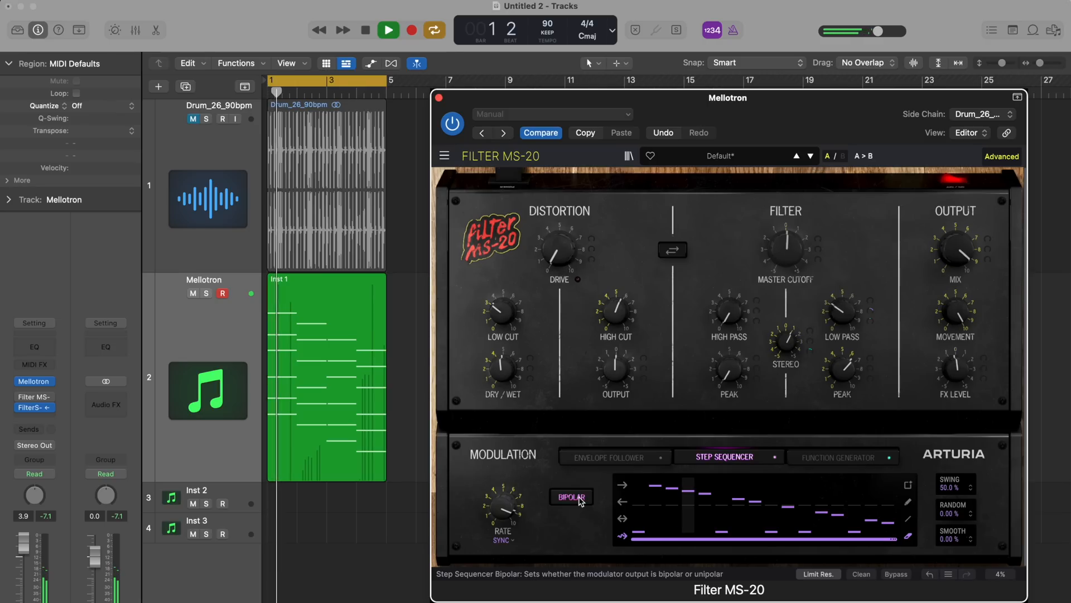
left_click(580, 499)
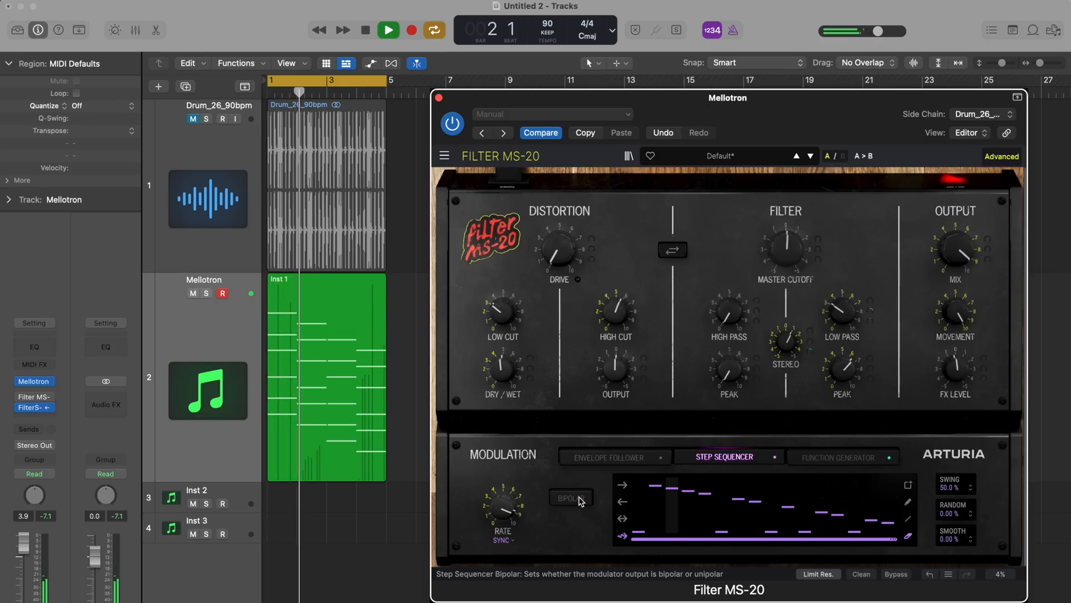
left_click_drag(951, 488, 950, 460)
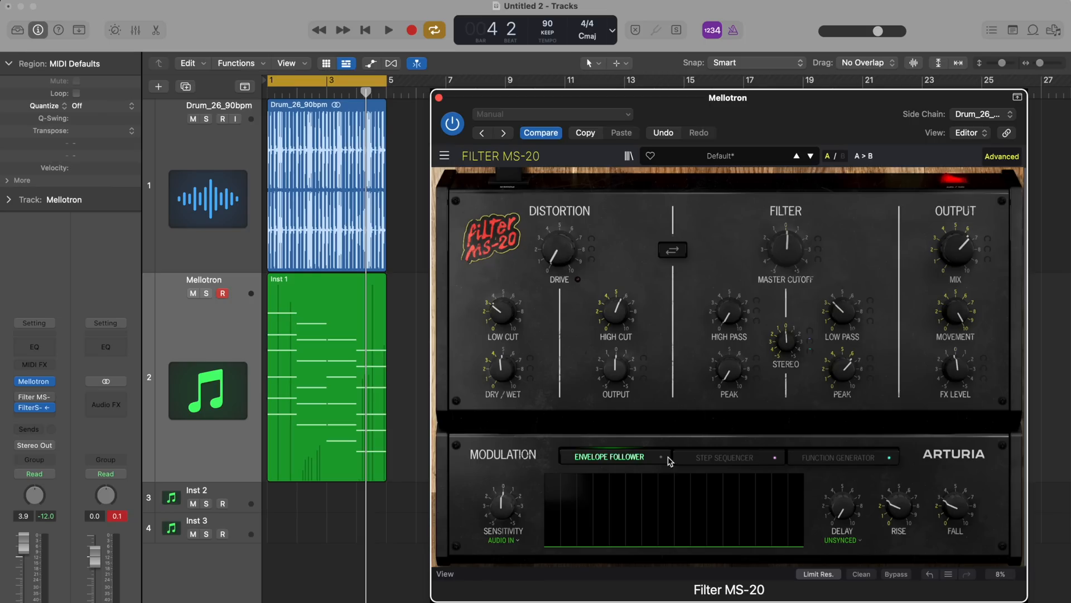
Set the envelope follower source to Sidechain, check the plug-in's side-chain input selection, and mute the Drum_26_90bpm track
left_click(516, 541)
left_click(508, 582)
left_click(968, 115)
left_click(985, 117)
left_click(193, 119)
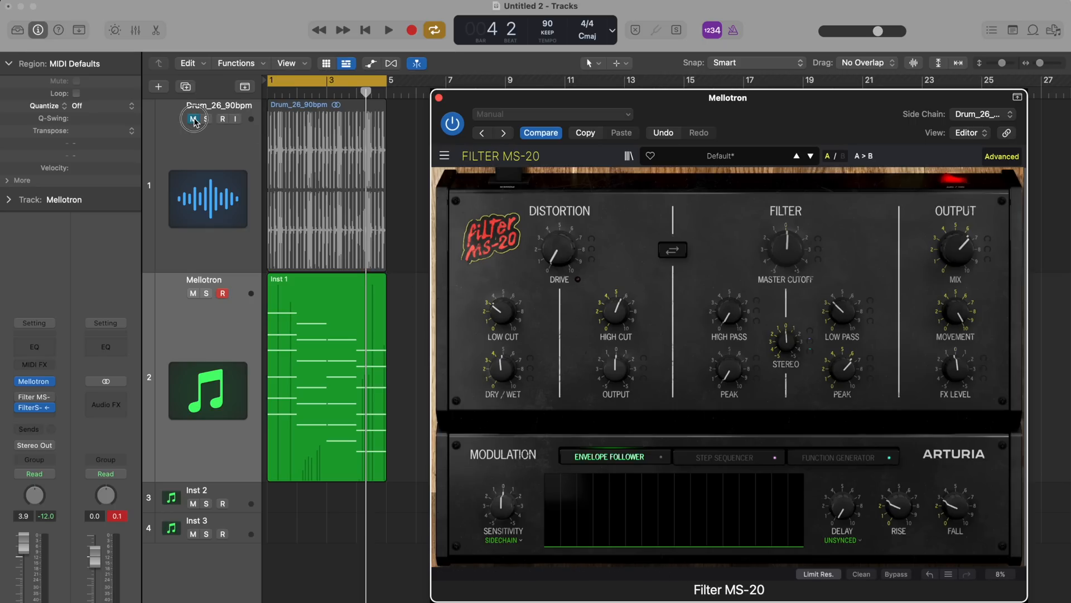
Raise the envelope follower sensitivity past 4.03 dB and set its amount on the low-pass cutoff to about 62 %
left_click(503, 506)
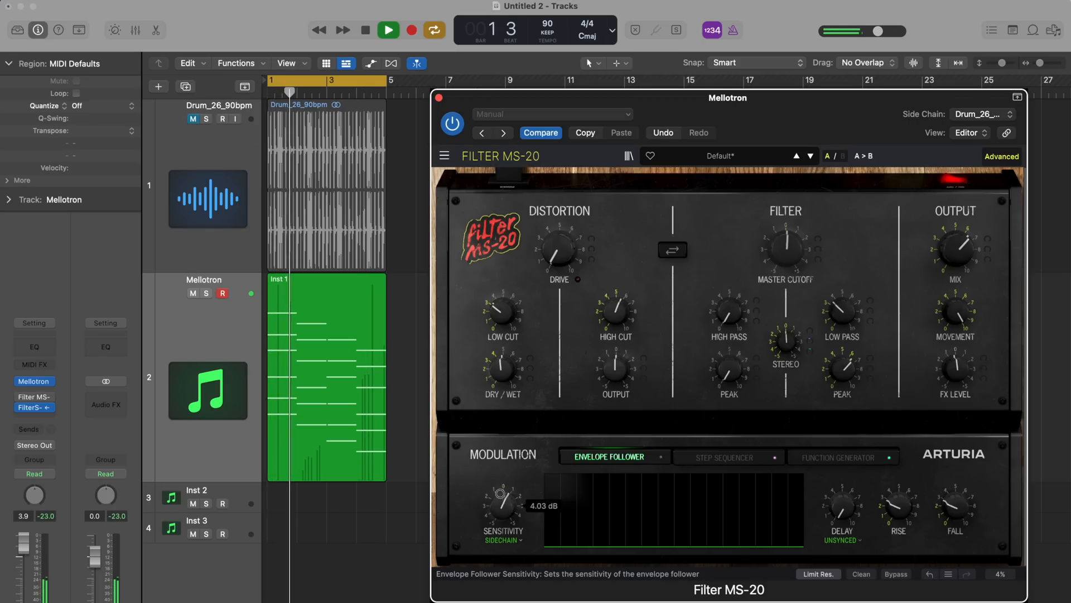
left_click_drag(500, 493, 501, 479)
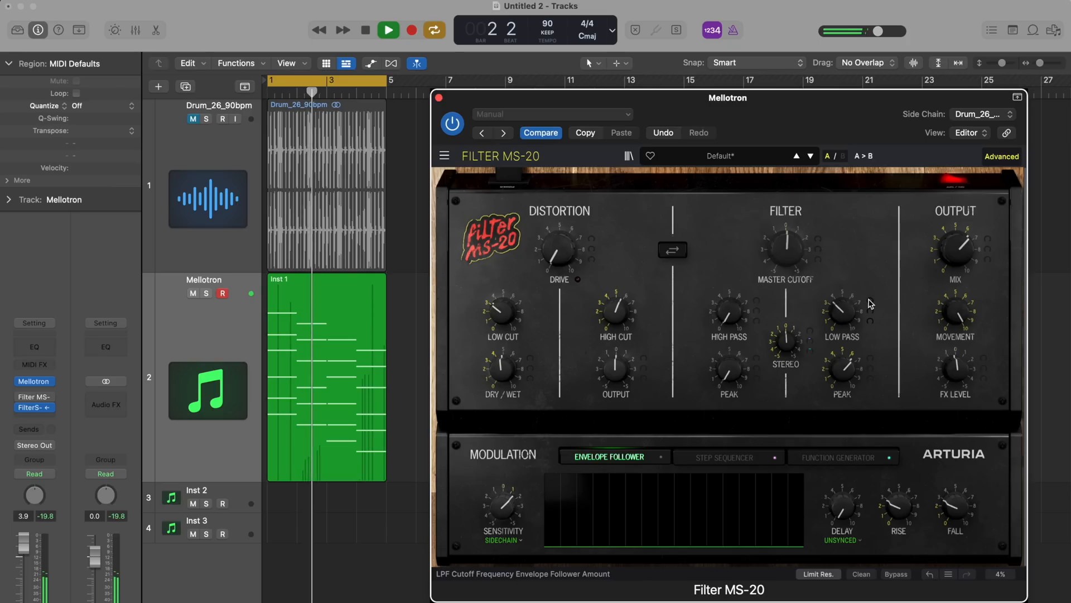
left_click_drag(869, 304, 869, 286)
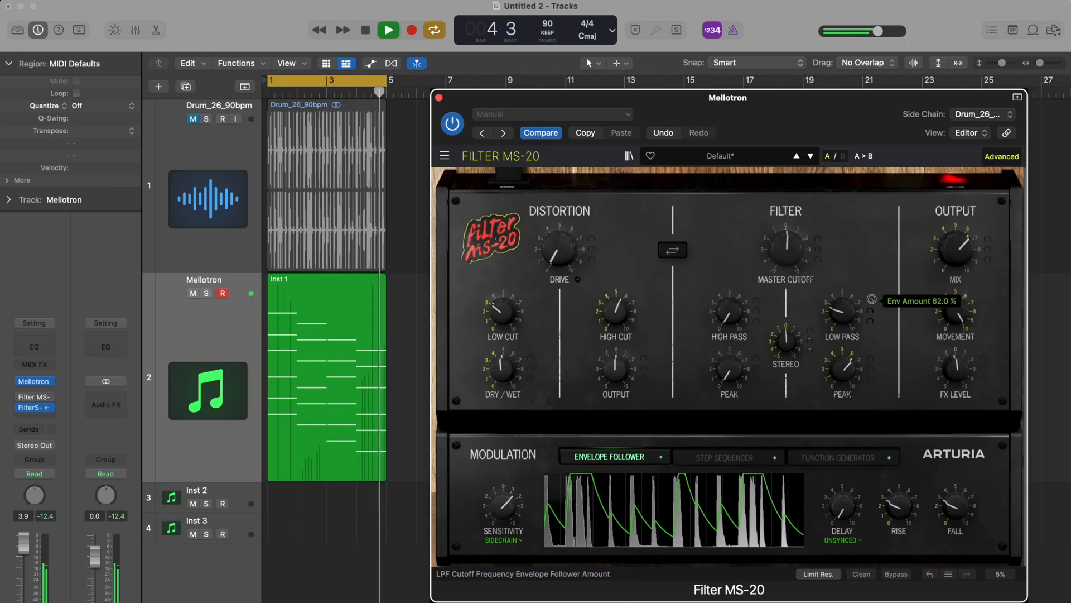
Turn the output mix fully up, lower the envelope follower's fall to minimum and raise its rise to about 100 ms
left_click_drag(955, 251, 936, 198)
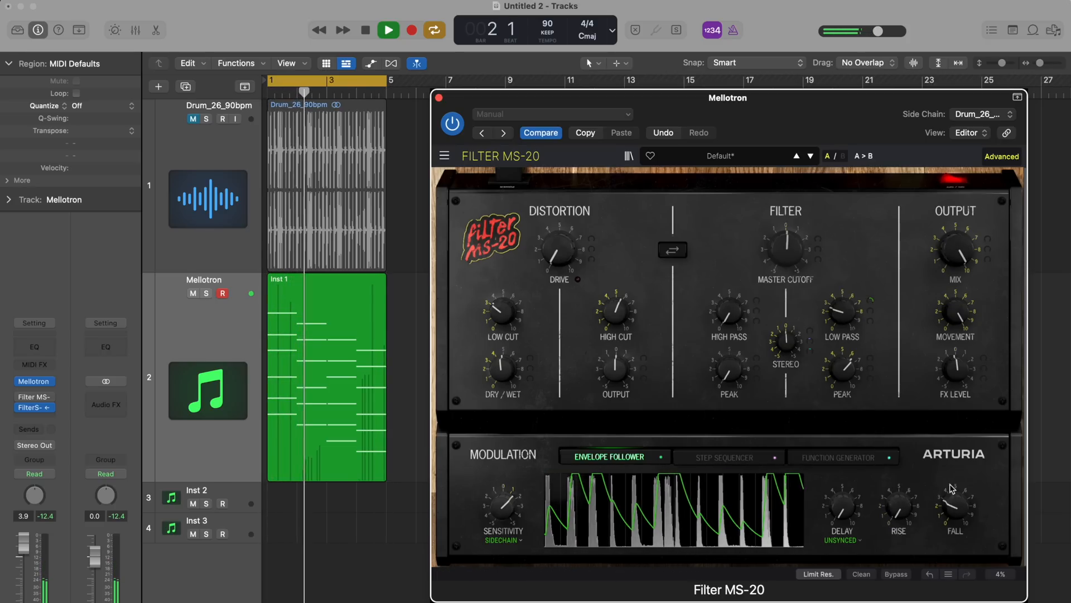
left_click_drag(952, 489, 951, 505)
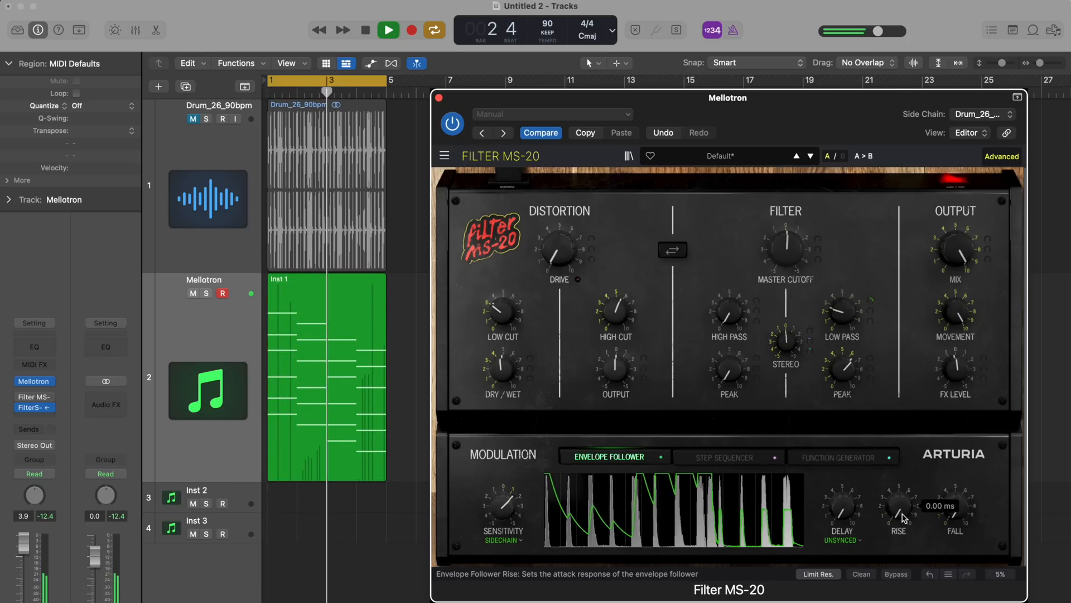
left_click_drag(899, 506, 895, 496)
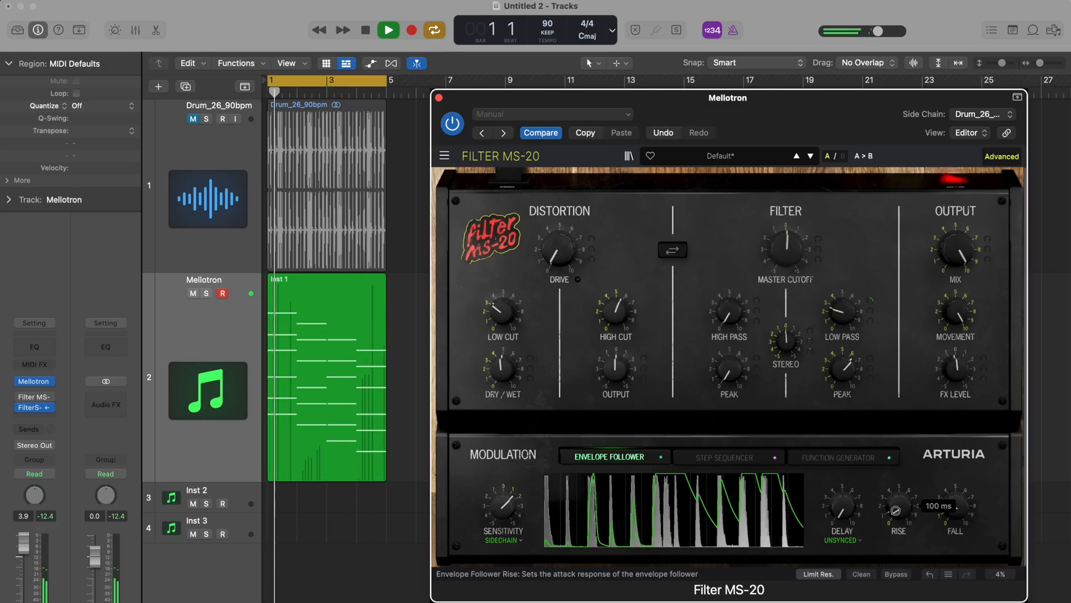
Lower the envelope follower's rise to 72 ms, adjust its fall and reduce the output mix slightly
left_click_drag(955, 516, 954, 528)
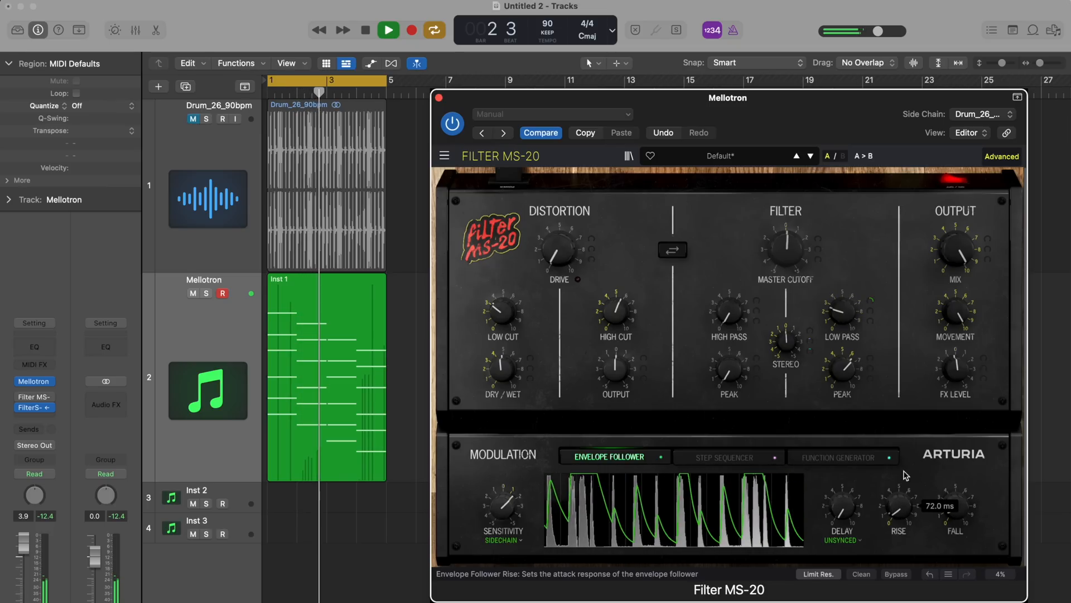
left_click_drag(953, 254, 953, 275)
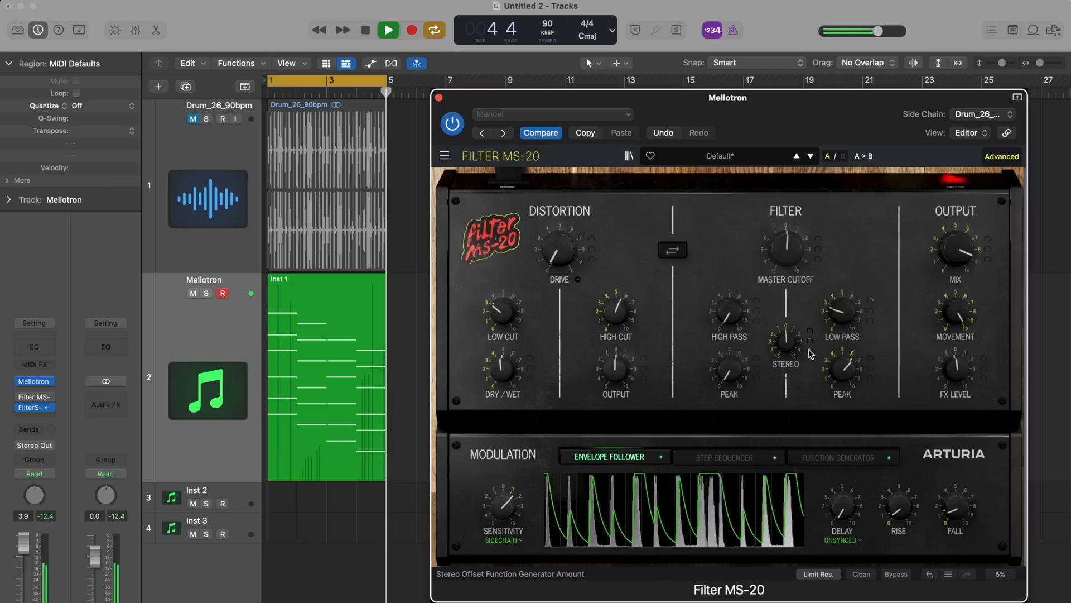
Increase the filter's stereo offset to 27.2 % and reduce the output mix a little more
mouse_move(812, 352)
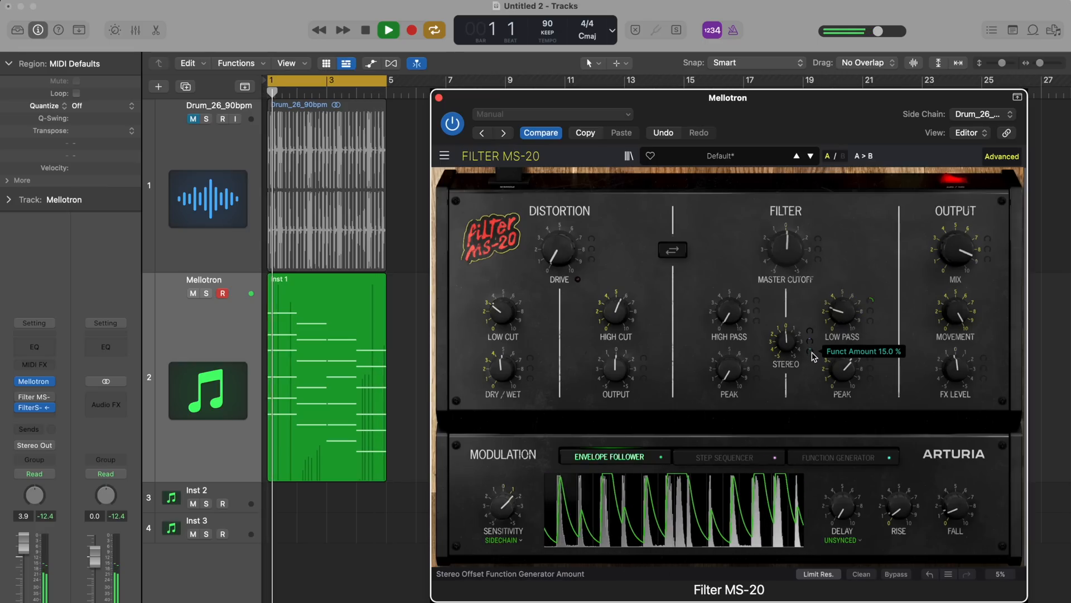
left_click(840, 457)
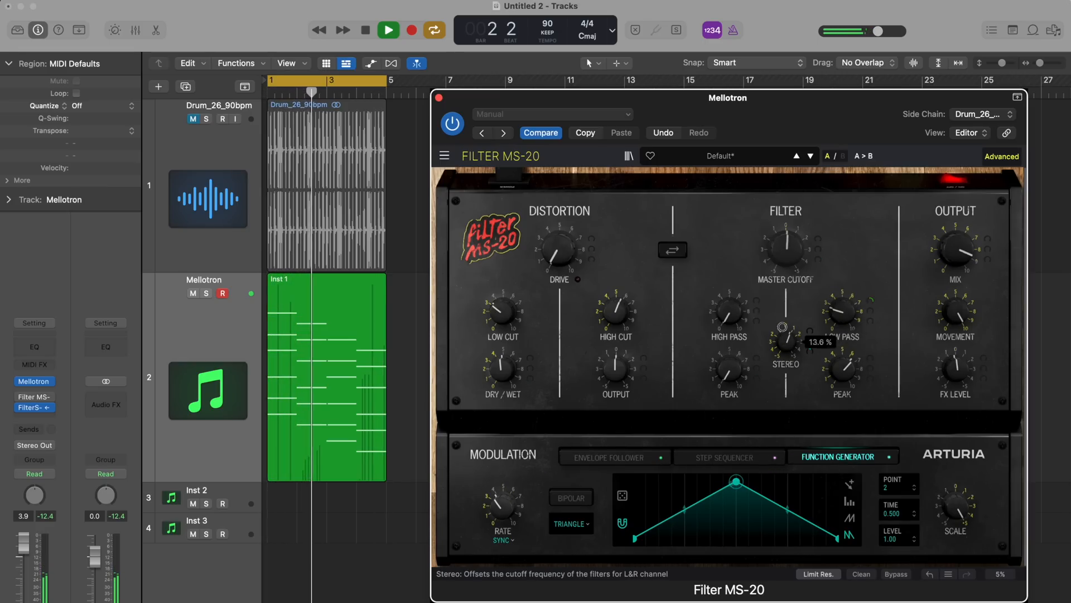
left_click_drag(782, 327, 780, 317)
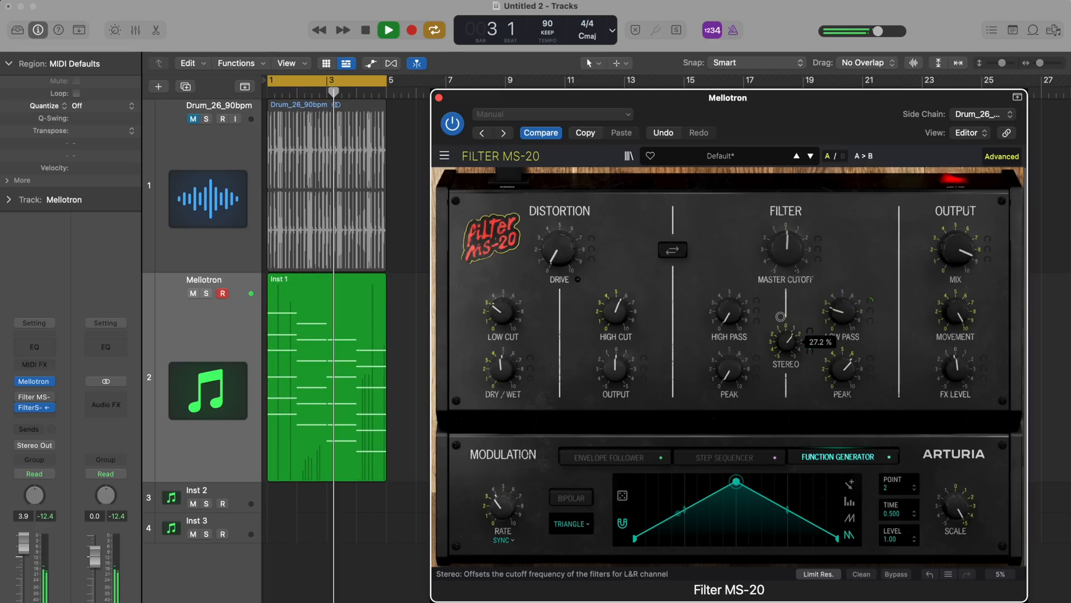
left_click_drag(961, 249, 960, 254)
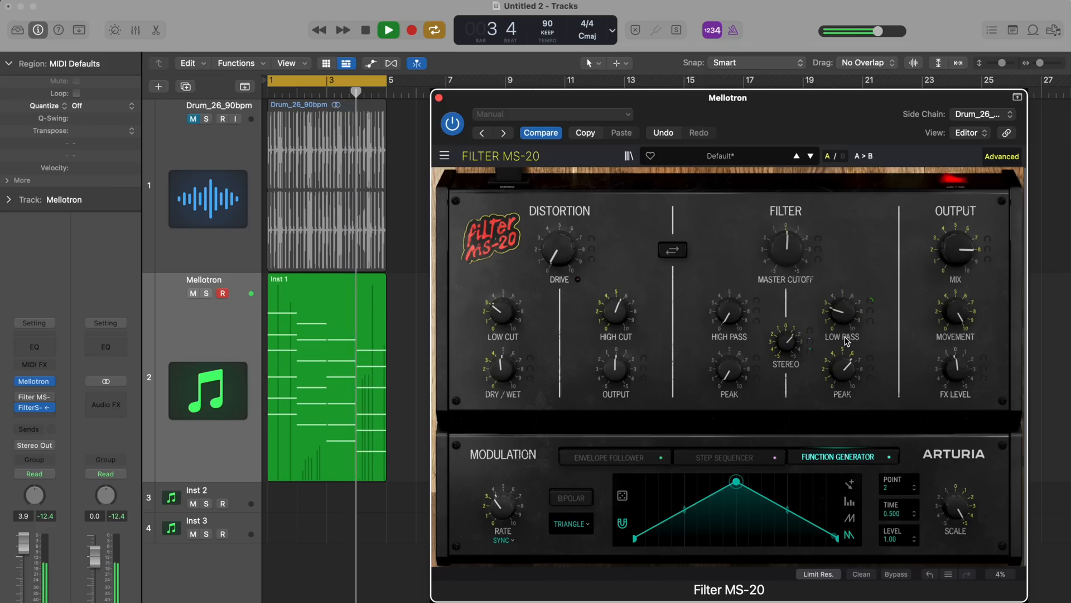
Unmute the Drum_26_90bpm track and lower the Filter MS-20's output mix further
left_click(872, 303)
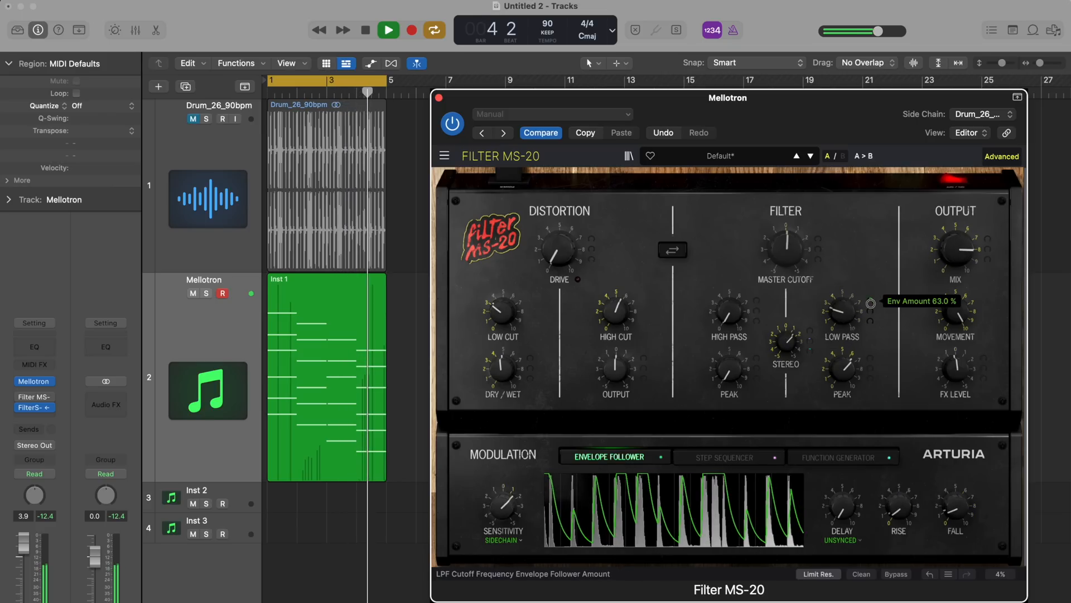
left_click(193, 120)
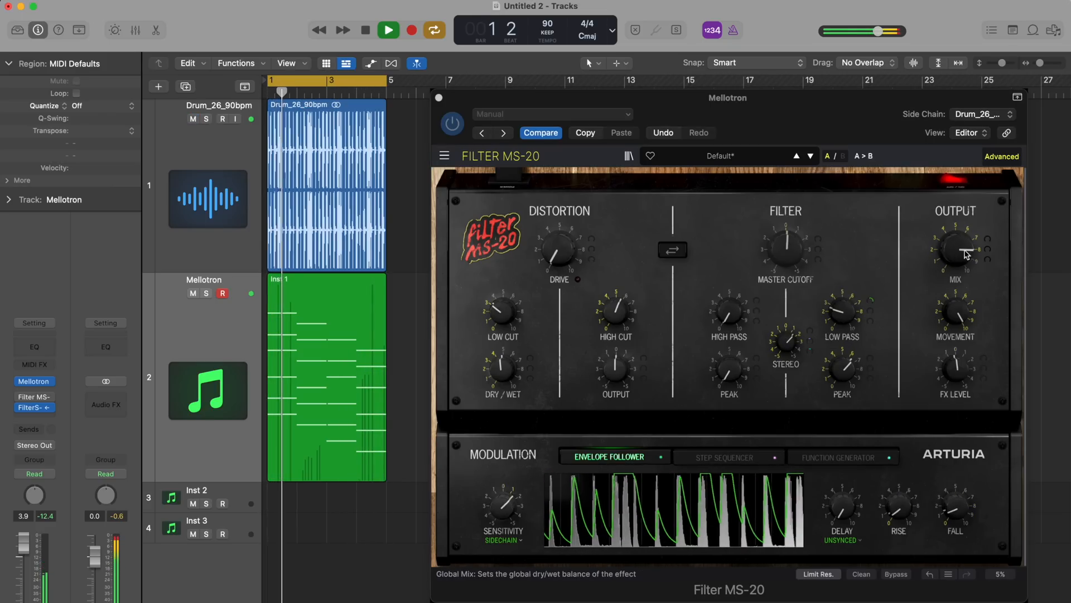
left_click_drag(967, 254, 961, 269)
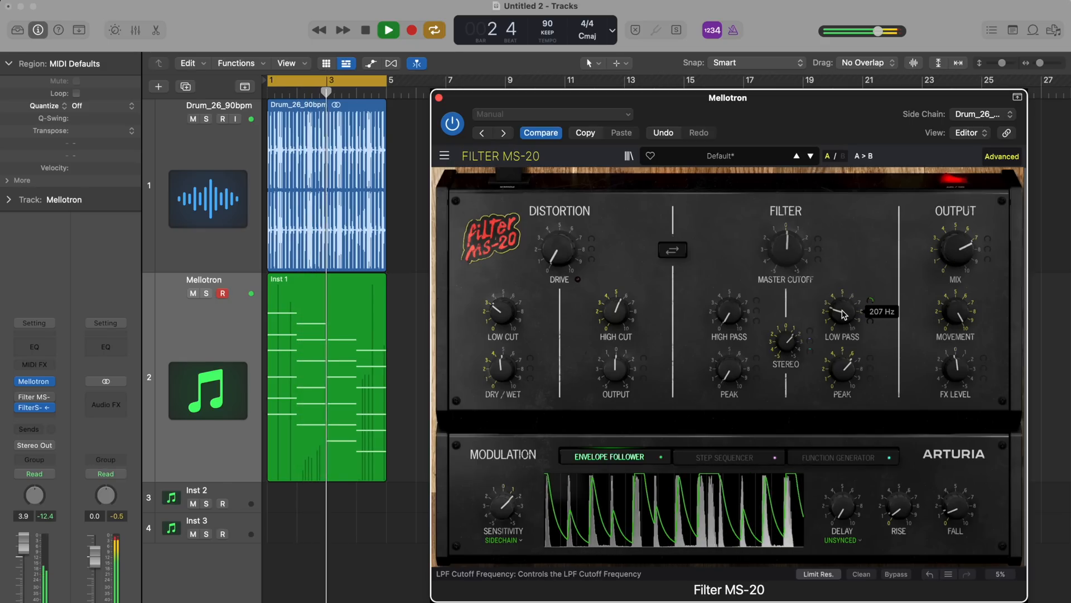
Reduce the low-pass peak below 51.2 %, then raise the distortion drive to about 5 and the high-pass cutoff to about 97 Hz
left_click_drag(844, 368, 844, 380)
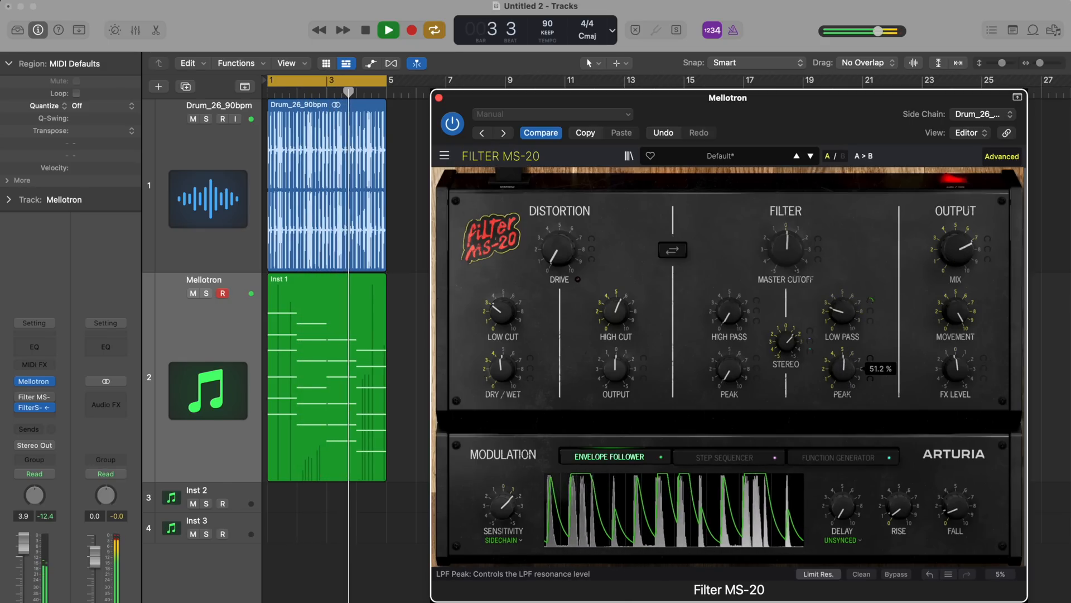
left_click_drag(558, 251, 523, 171)
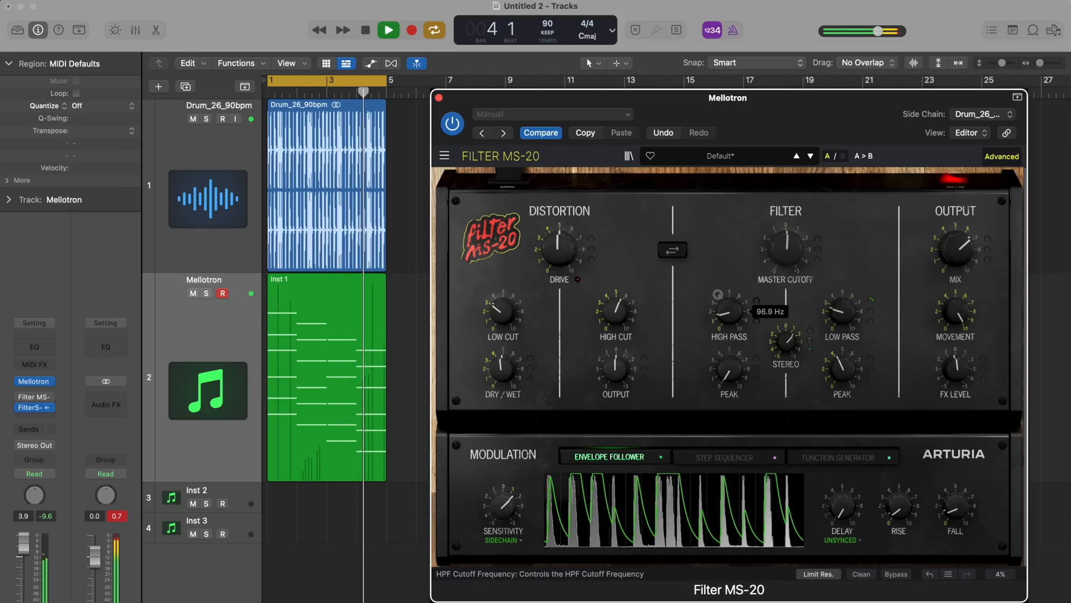
left_click_drag(711, 283, 707, 277)
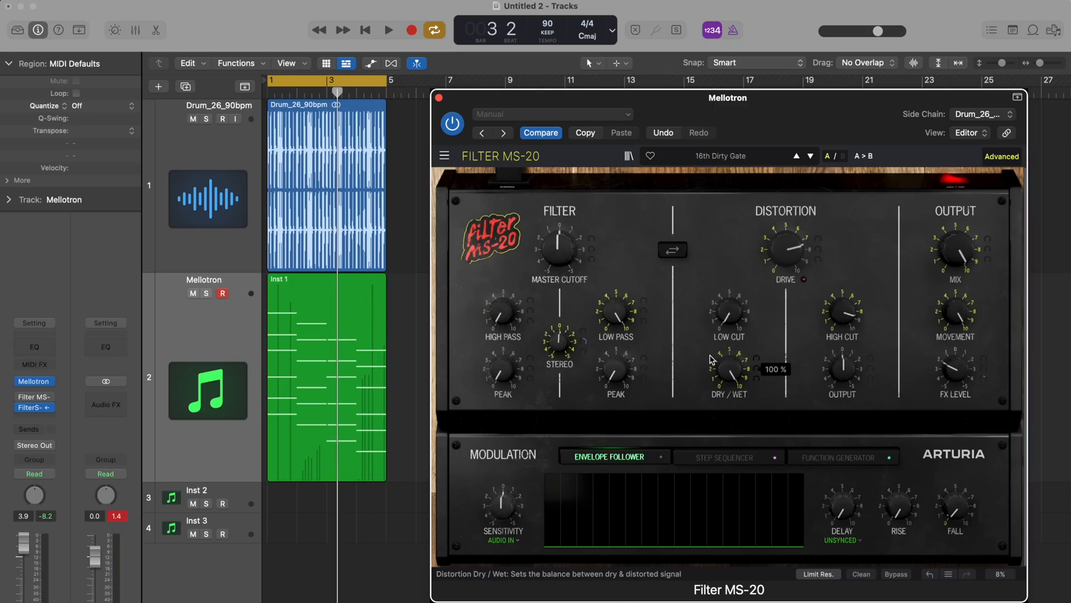
Examine the step sequencer, function generator and envelope follower settings of the 16th Dirty Gate preset
left_click(721, 463)
left_click(865, 457)
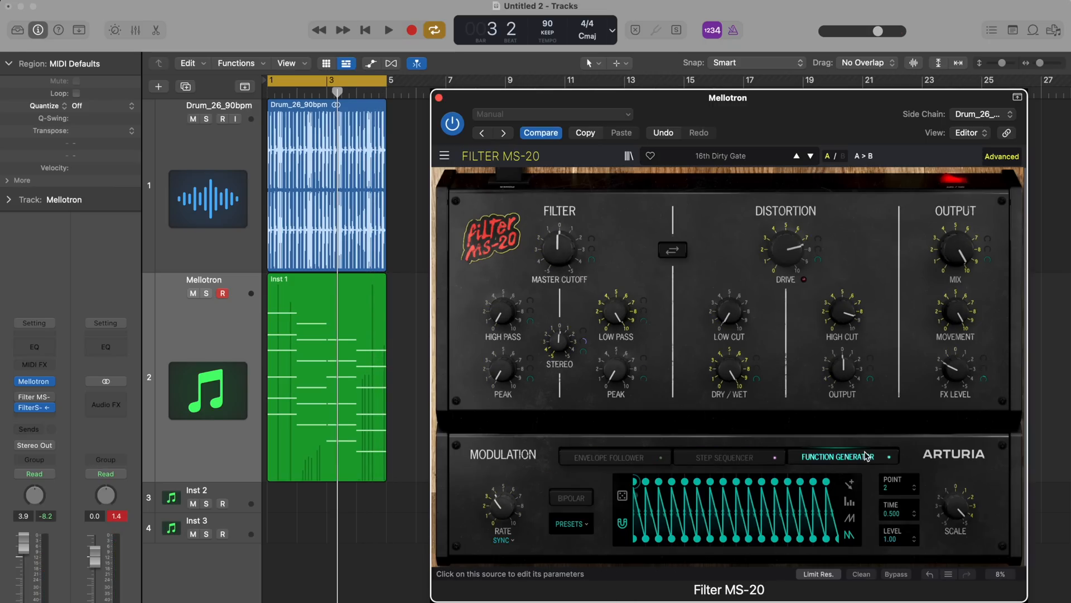
left_click(741, 455)
left_click(614, 457)
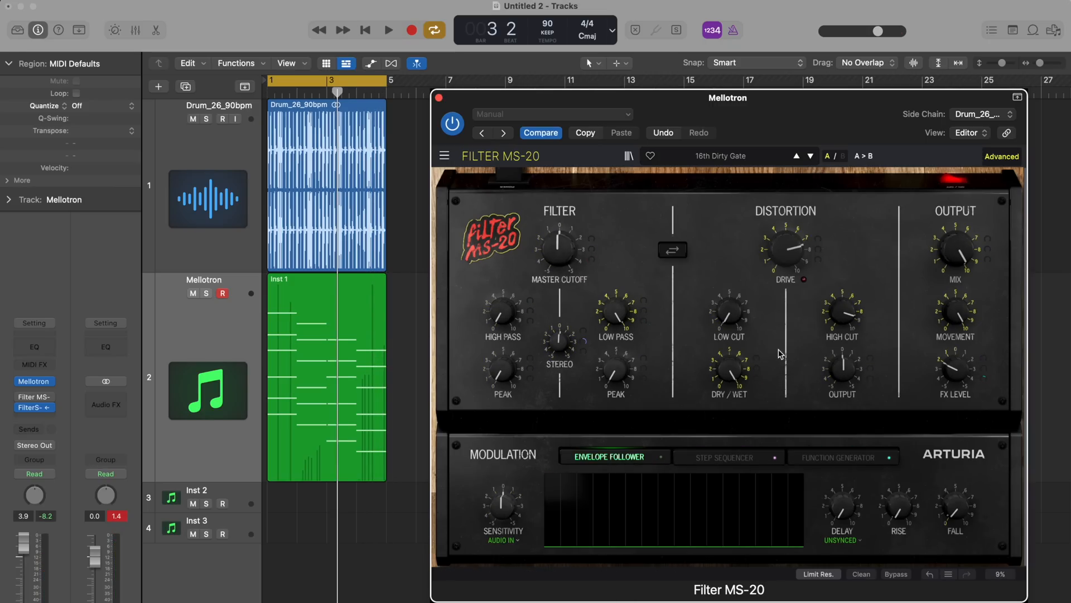
Start playback, load the Modulation preset 15 Shades Of Gain and step forward through the presets to Guitar 7 Ping
key("space")
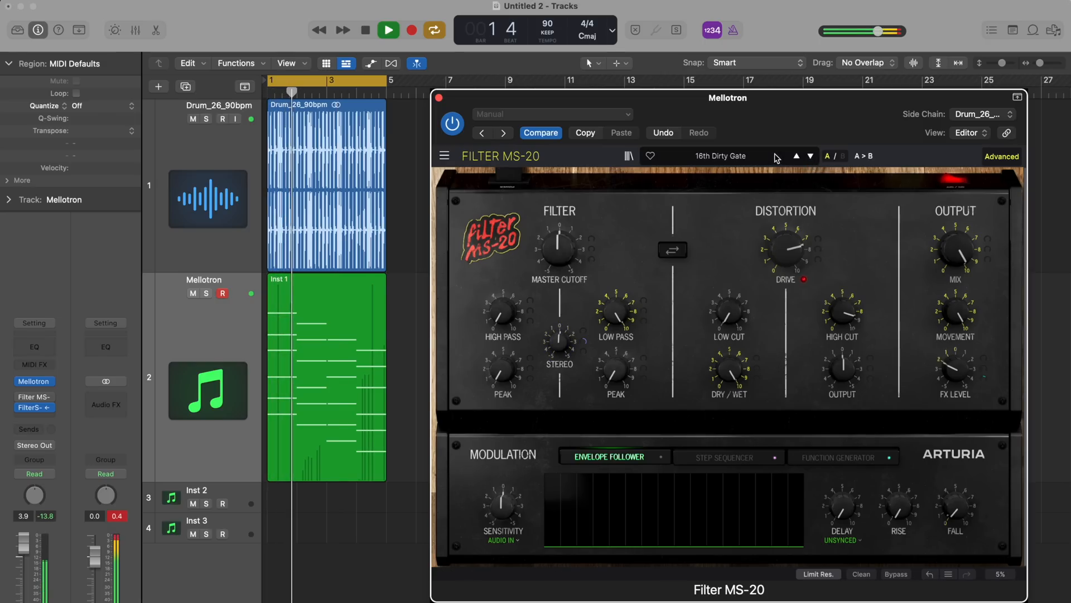
left_click(748, 155)
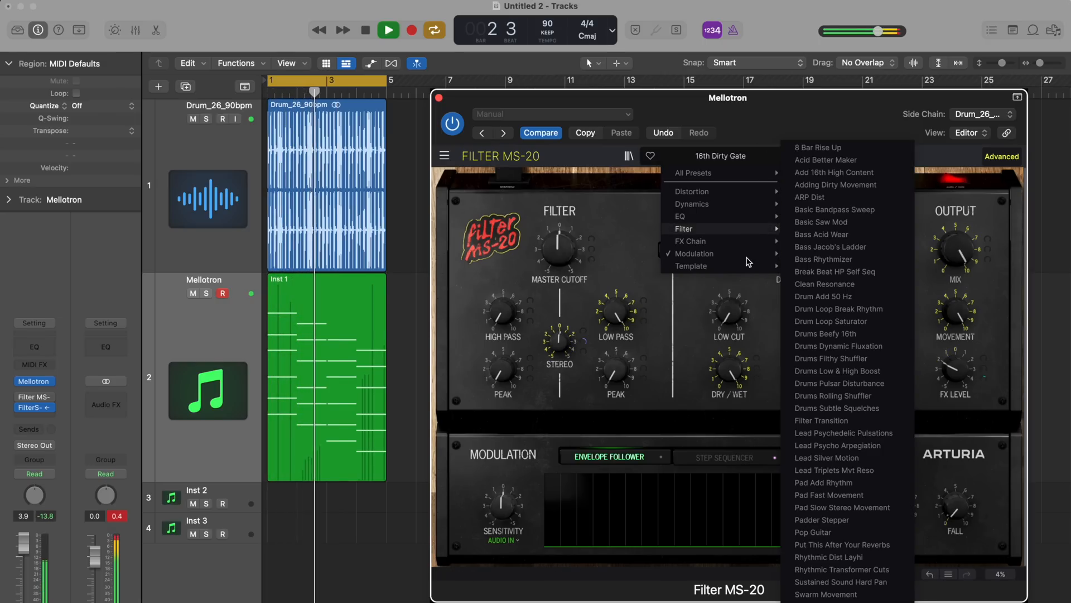
mouse_move(748, 254)
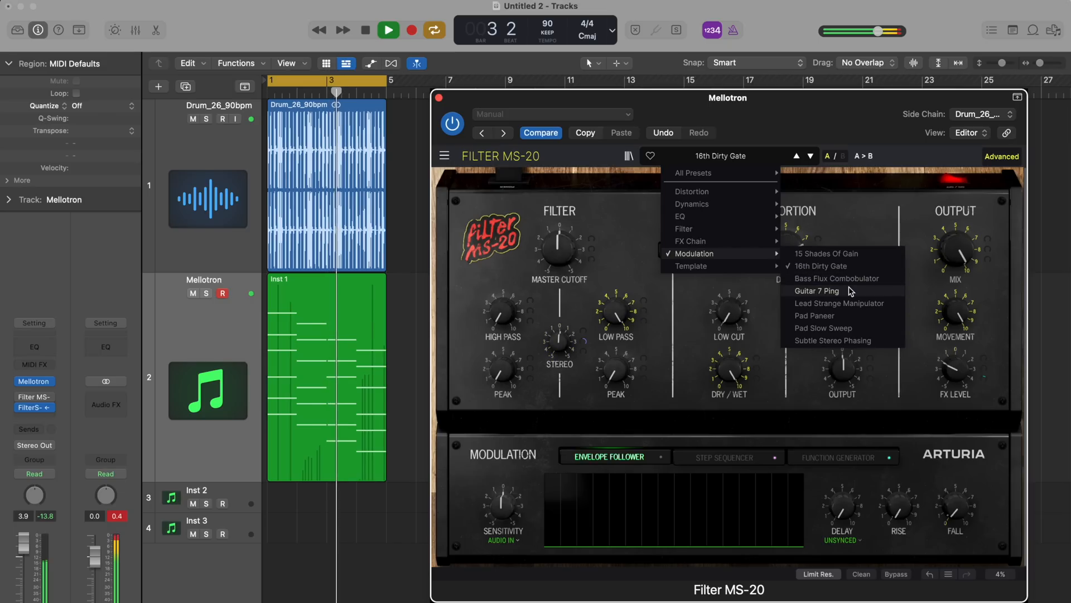
left_click(856, 254)
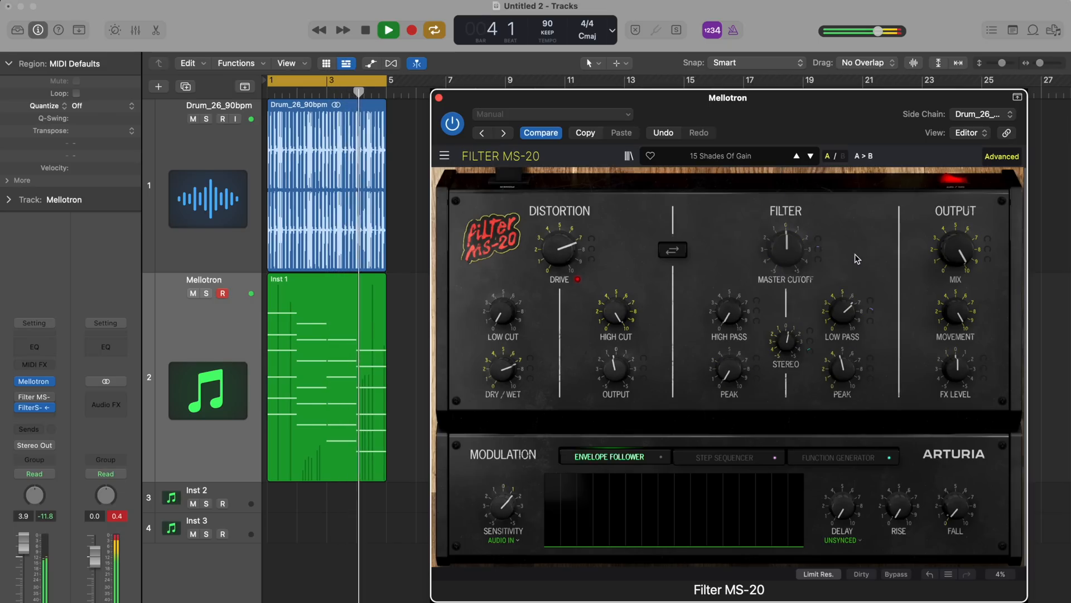
left_click(811, 156)
left_click(811, 156)
left_click(811, 156)
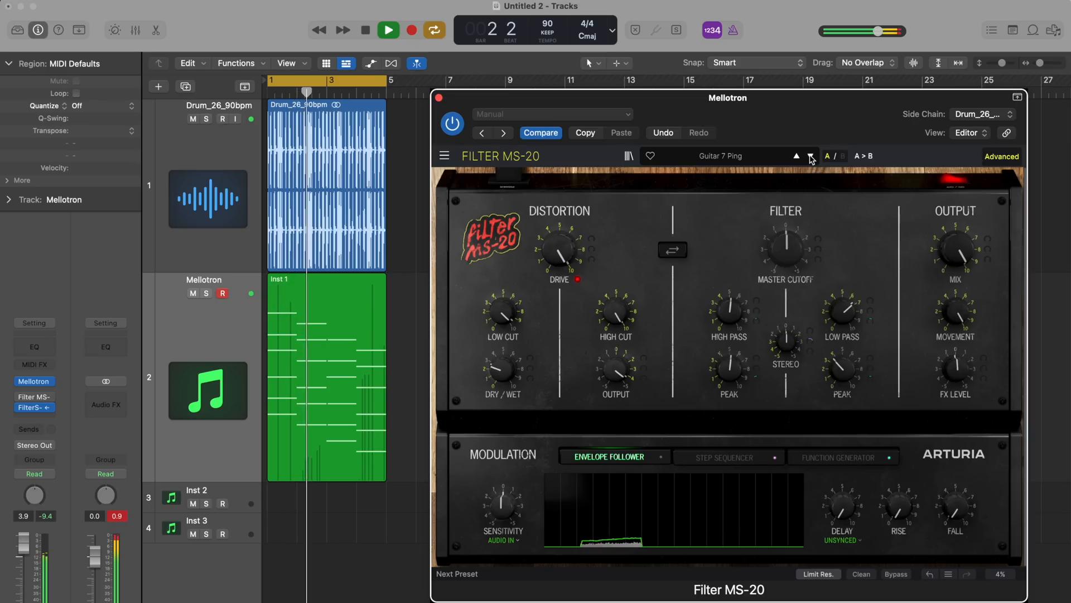
Mute the Drum_26_90bpm track and advance through the Modulation presets to Pad Slow Sweep
left_click(193, 119)
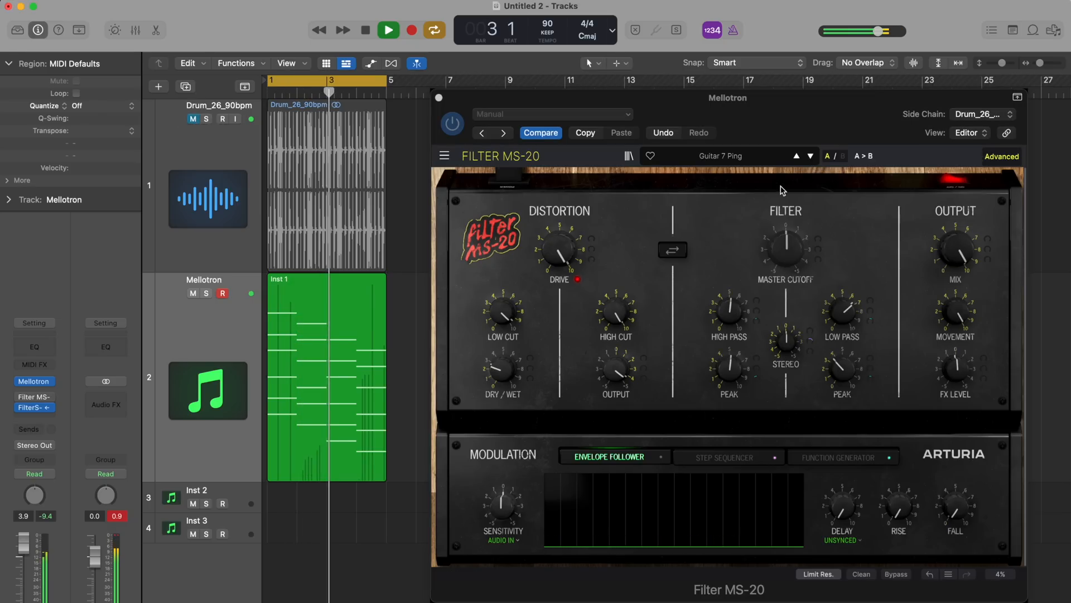
left_click(810, 156)
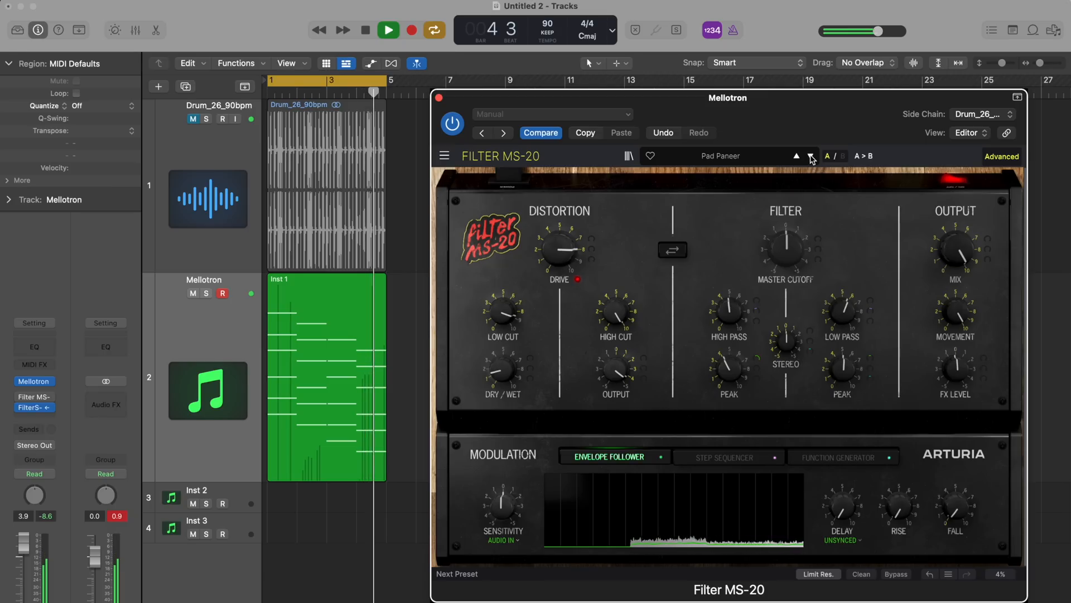
left_click(811, 156)
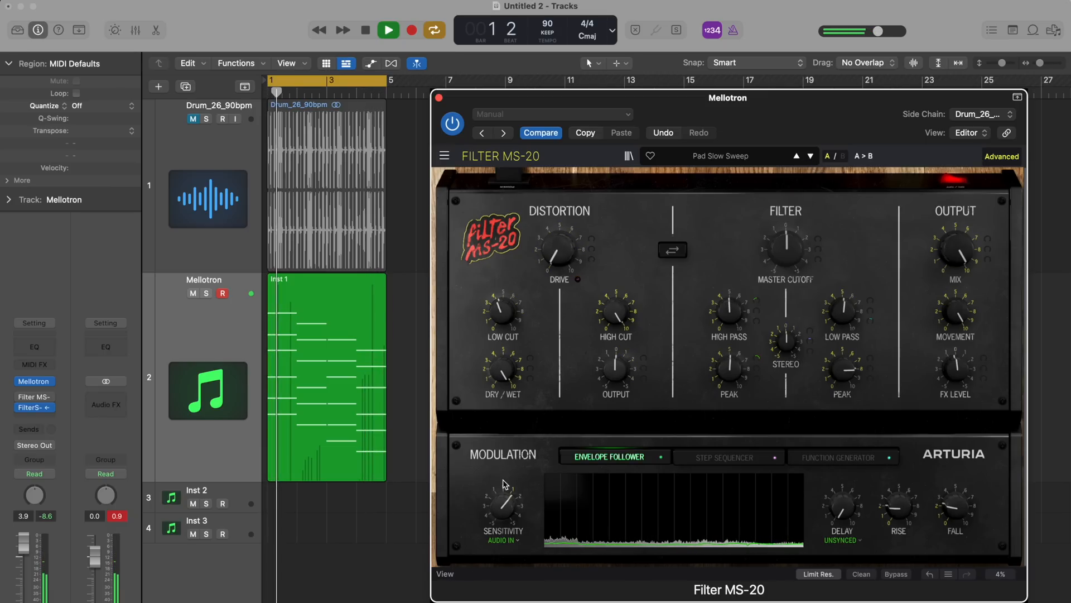
Set the envelope follower source of the Pad Slow Sweep preset to Sidechain
left_click(503, 540)
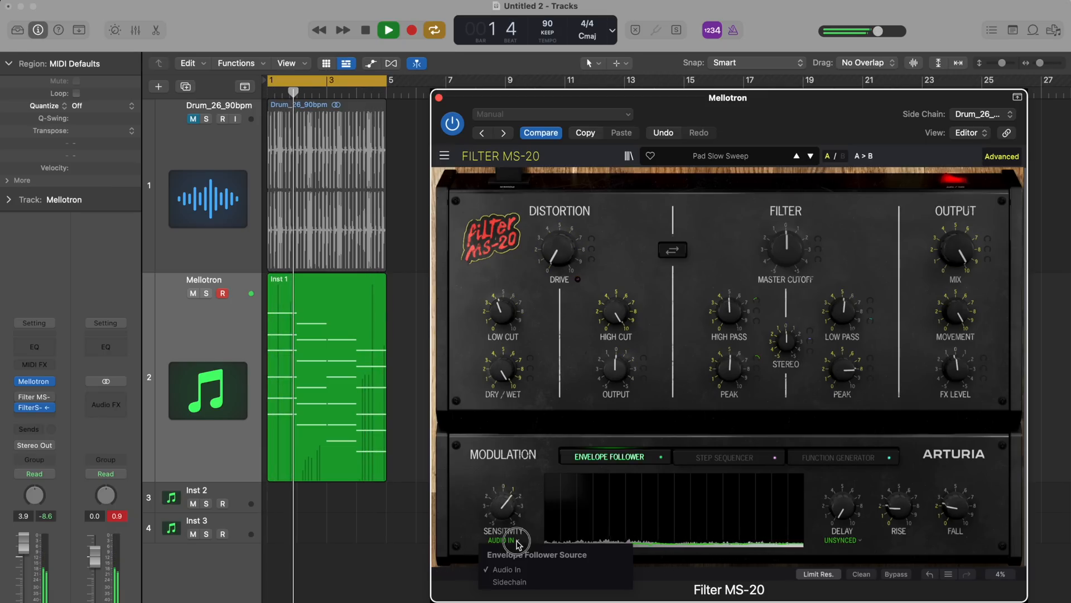
left_click(517, 584)
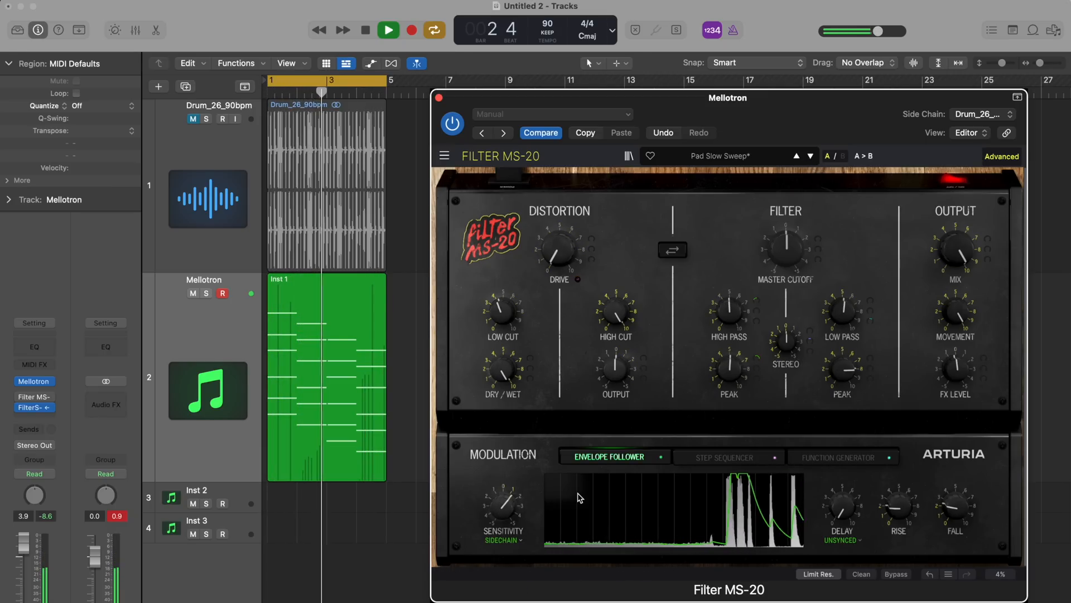
Load the Subtle Stereo Phasing preset, set its envelope follower source to Sidechain and raise the sensitivity
left_click(810, 156)
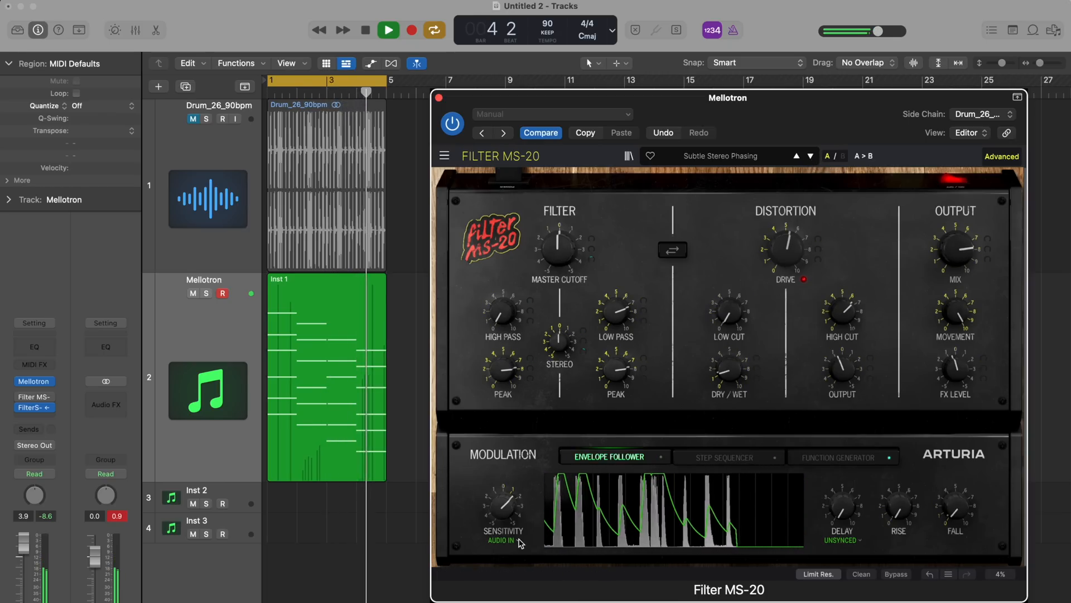
left_click(515, 541)
left_click(510, 582)
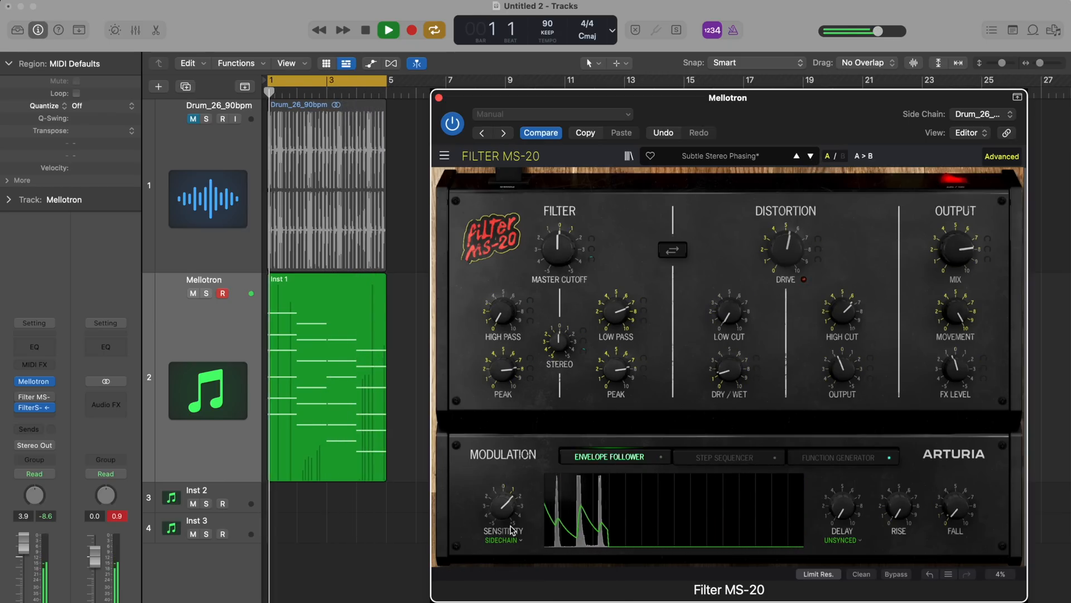
mouse_move(505, 501)
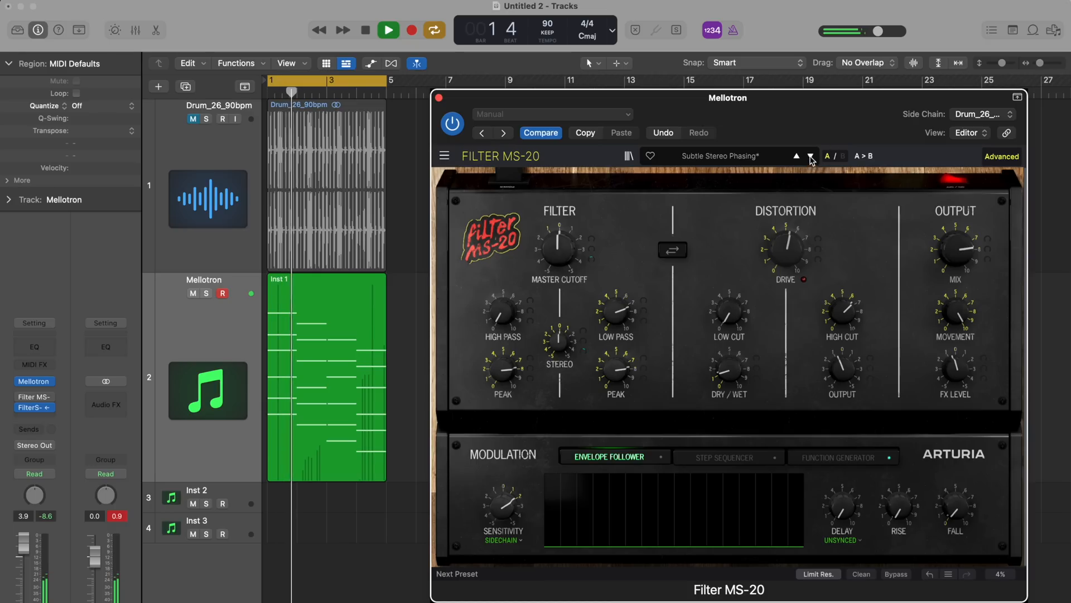
left_click(719, 156)
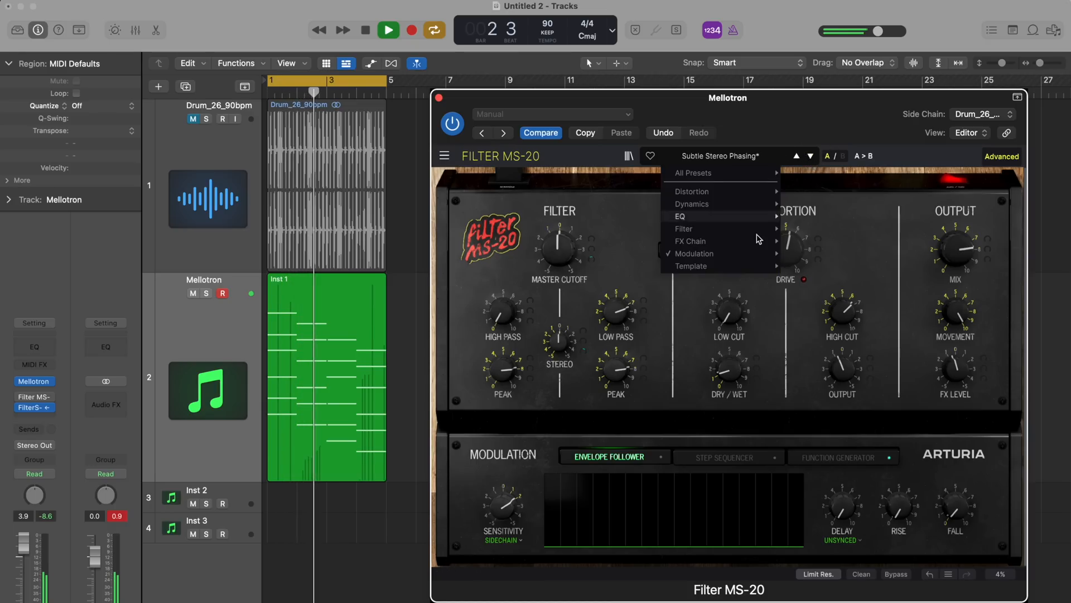
mouse_move(759, 258)
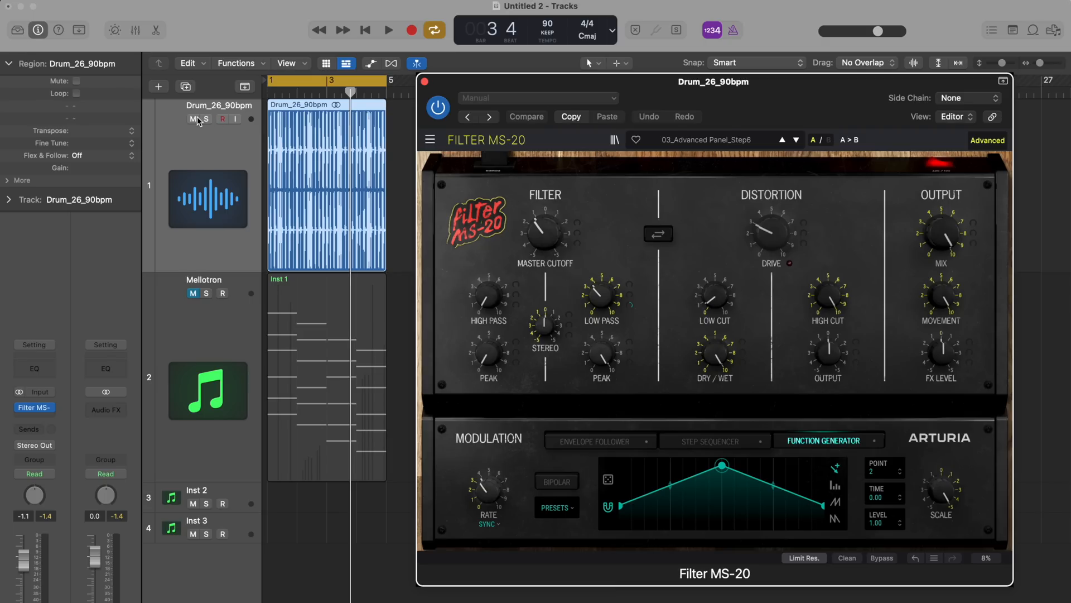
Play the drum loop and load the Distortion preset Bass Saturator in the drum track's Filter MS-20
key("space")
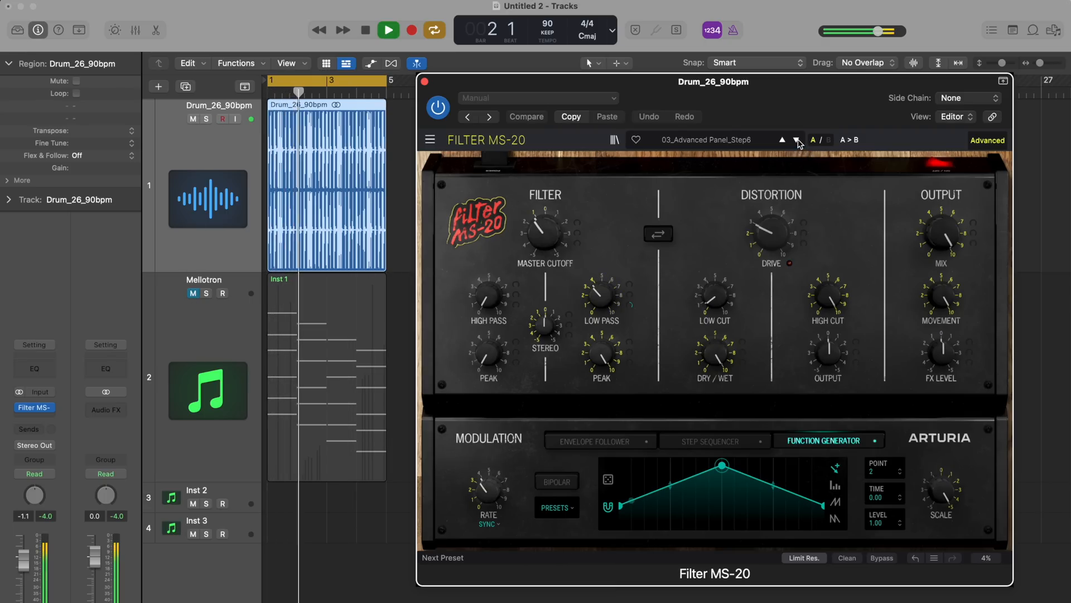
left_click(762, 141)
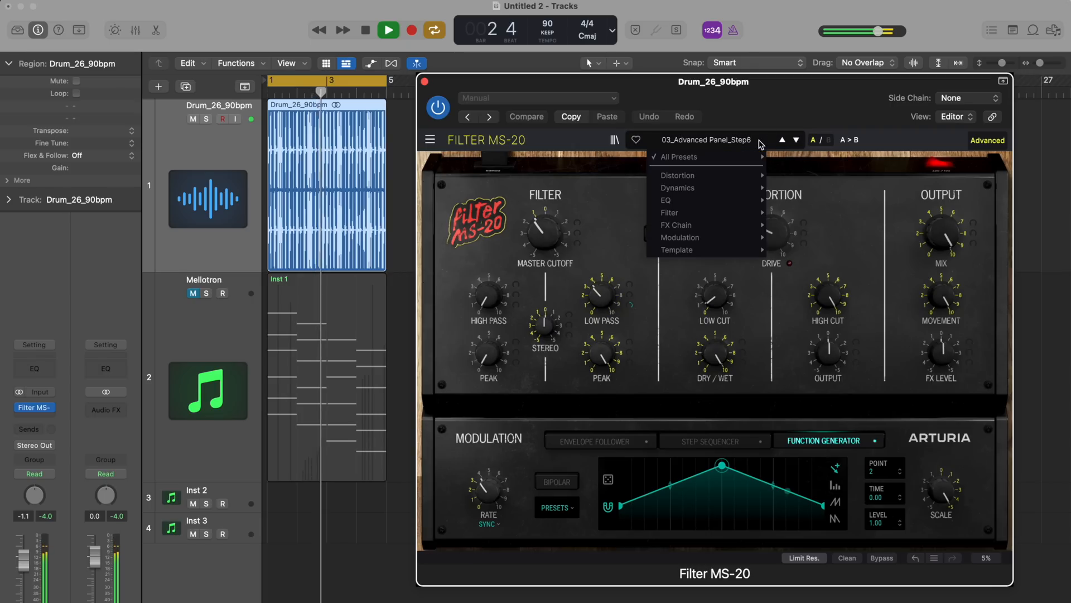
mouse_move(747, 175)
left_click(792, 185)
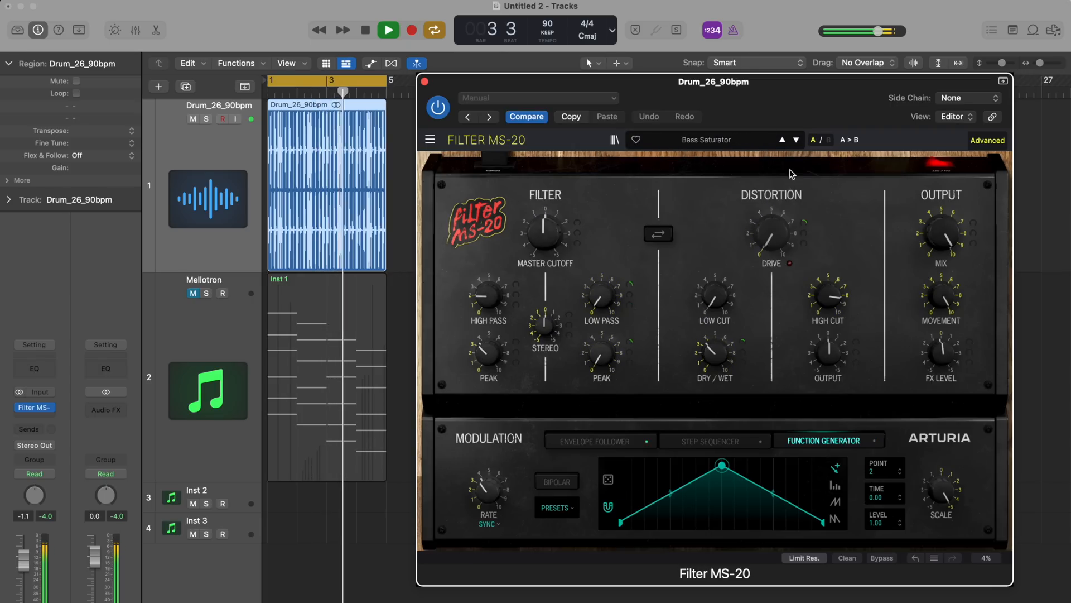
Audition the Distortion presets in order from Classic Parallel Distortion through Gabber Seq and Guitar Mid Saturator to Kick Absurd Saturation
left_click(797, 140)
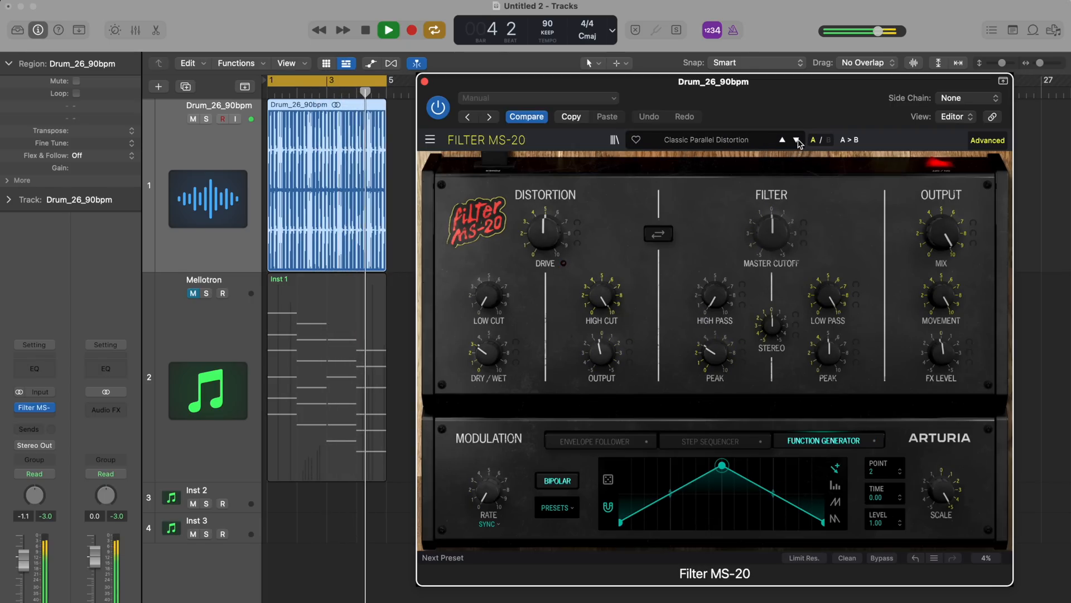
left_click(797, 141)
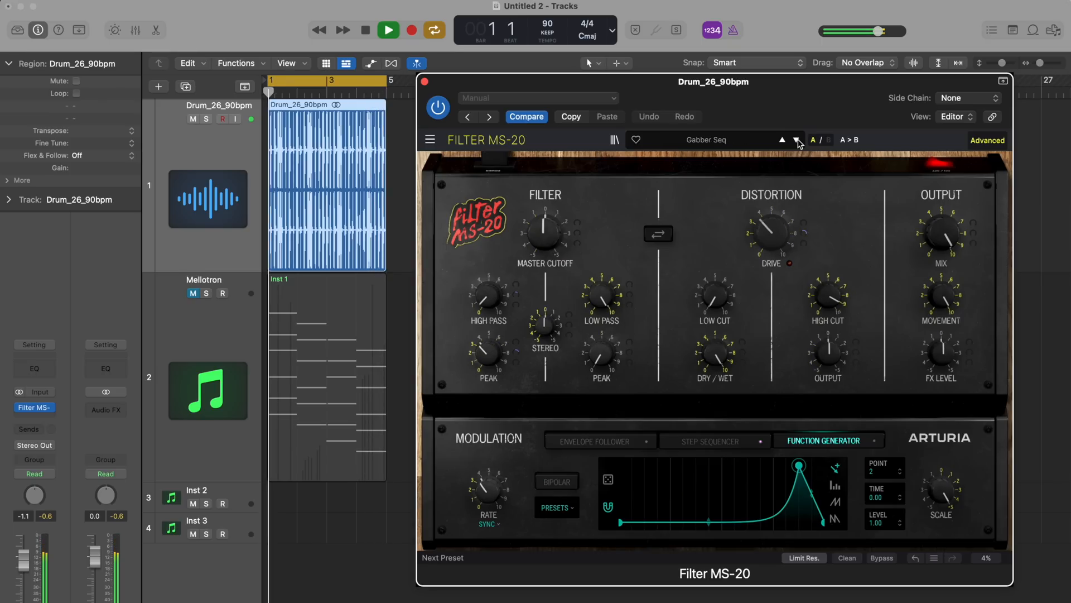
left_click(796, 141)
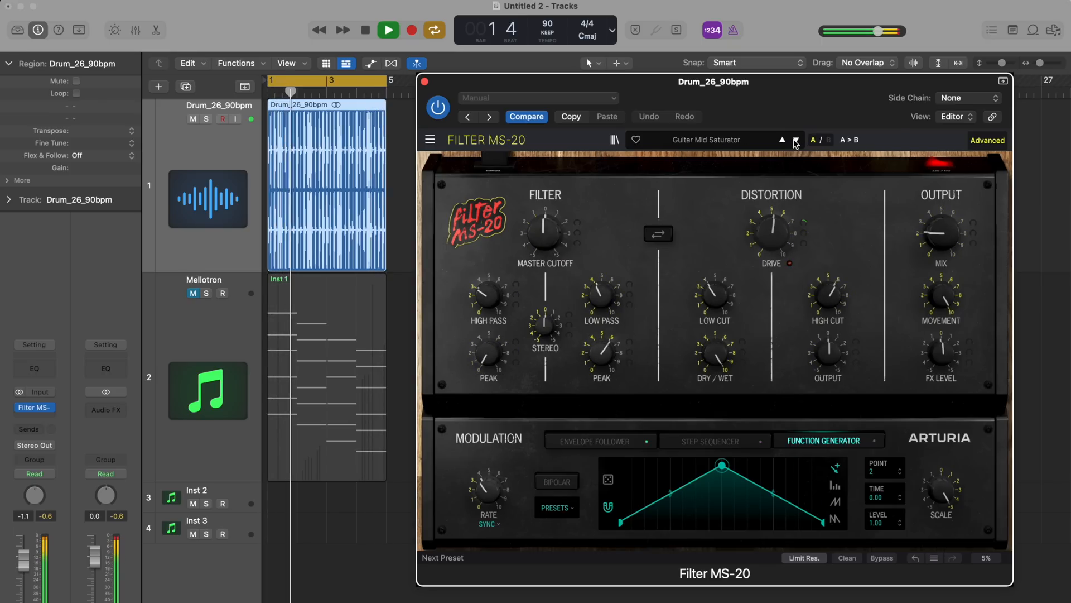
left_click(796, 142)
left_click(796, 141)
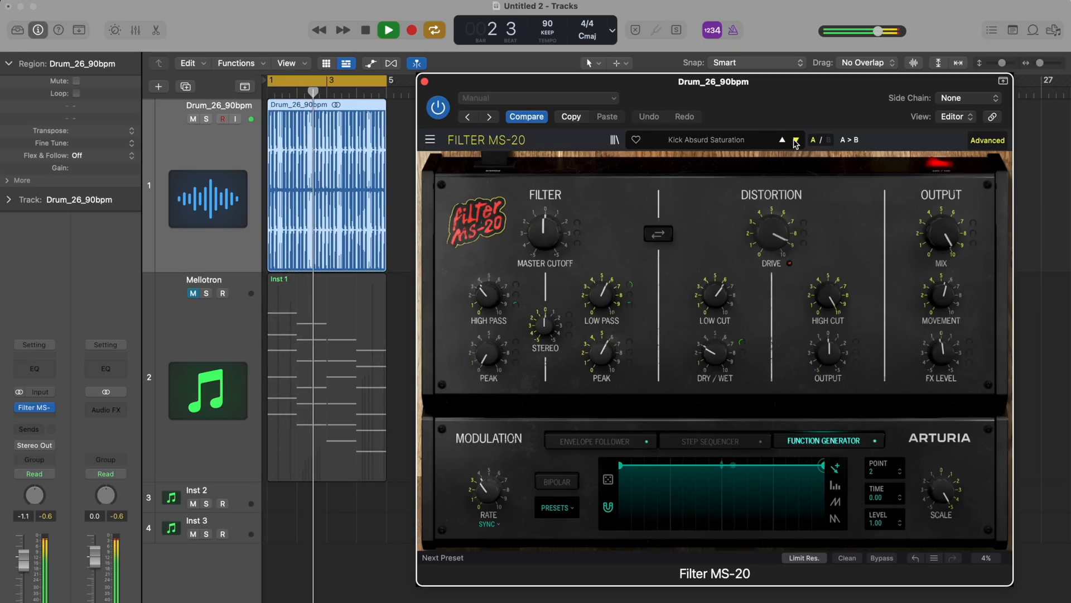
Browse the presets in the Filter category for the drum loop
left_click(745, 143)
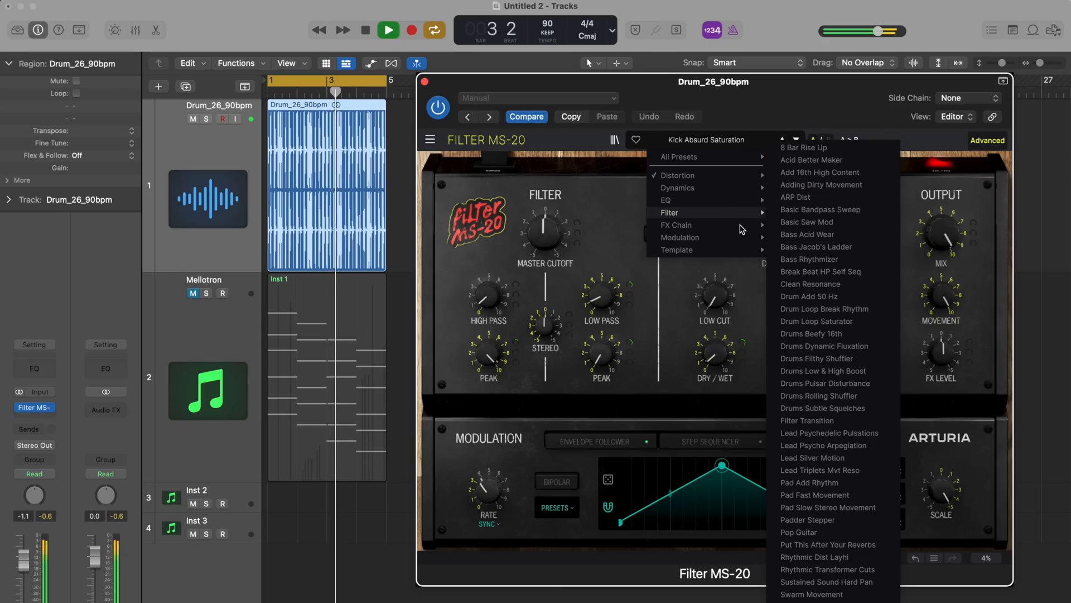
mouse_move(743, 215)
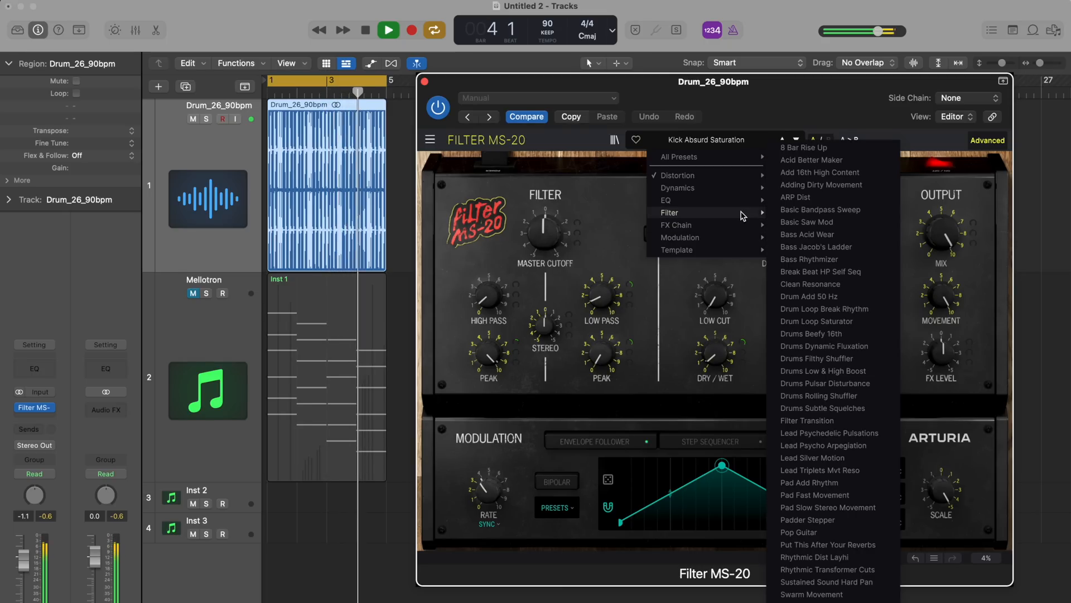